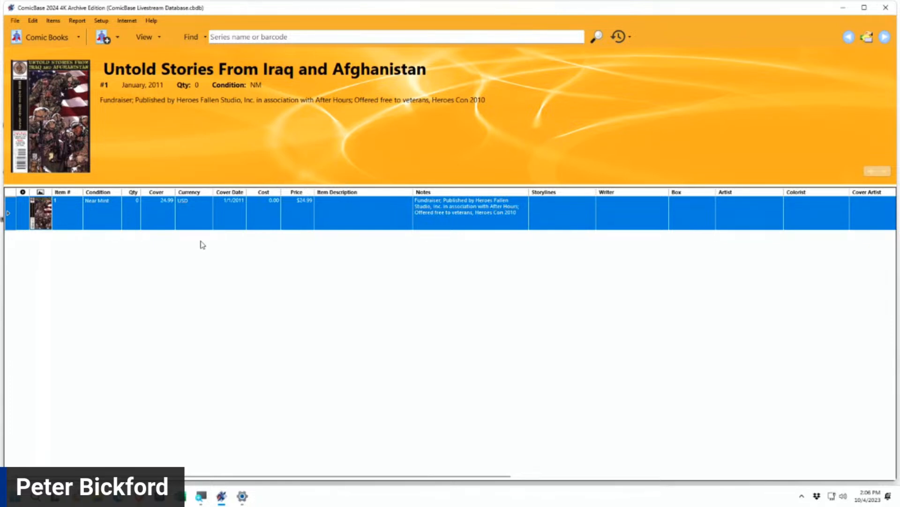
# - Set the quantity of issue #1 of Untold Stories From Iraq and Afghanistan to 1, and switch to the next title and back
pyautogui.click(234, 217)
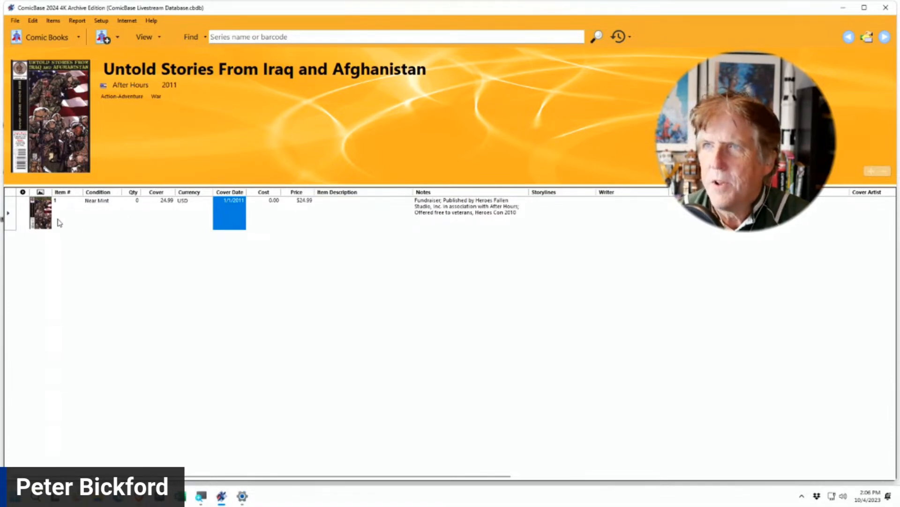
pyautogui.click(133, 208)
pyautogui.click(162, 220)
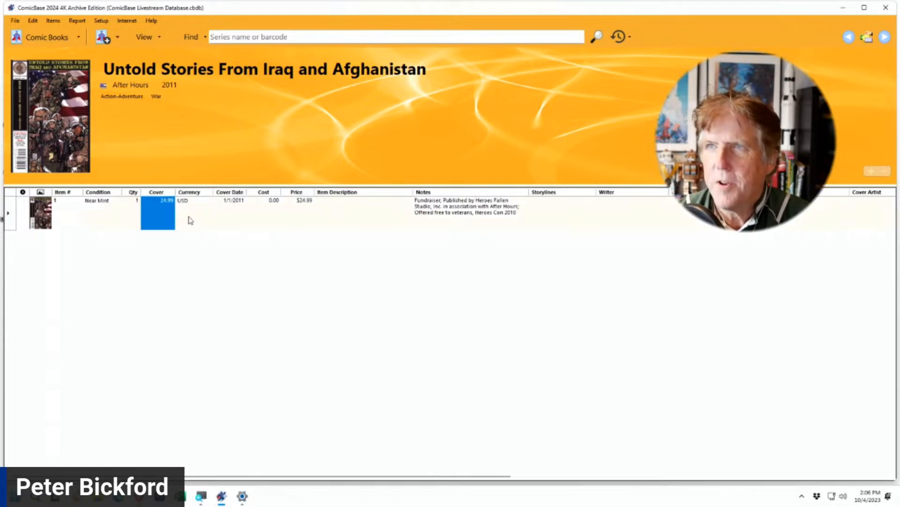
pyautogui.click(885, 37)
pyautogui.click(849, 38)
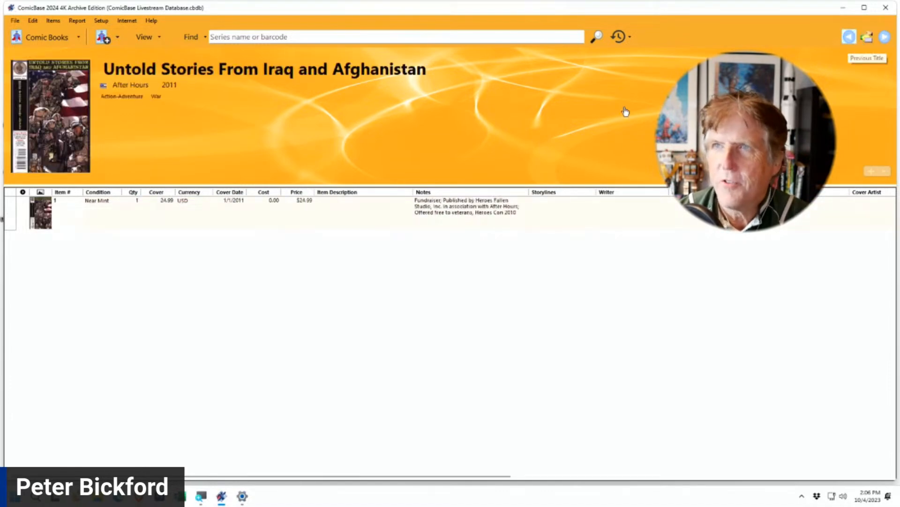
pyautogui.click(134, 216)
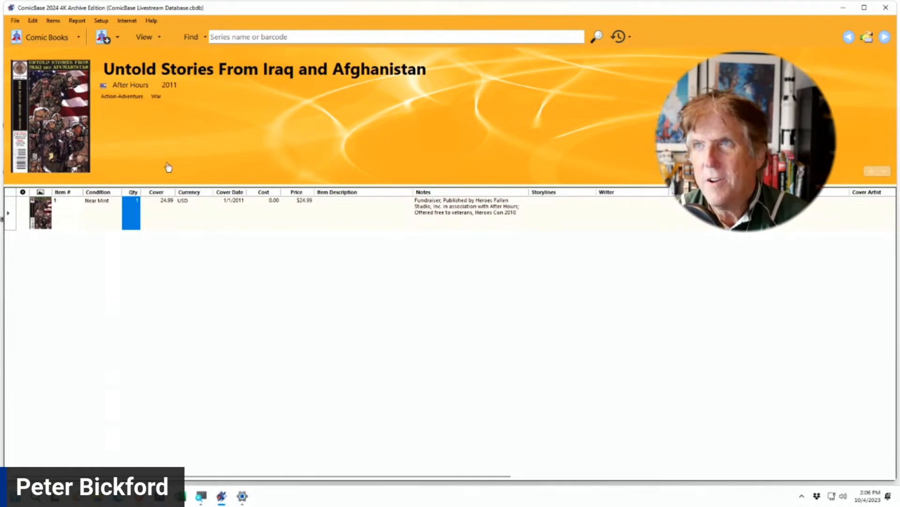
# - Display the ComicBase database files and backups available to open, and close the list without opening one
pyautogui.click(15, 21)
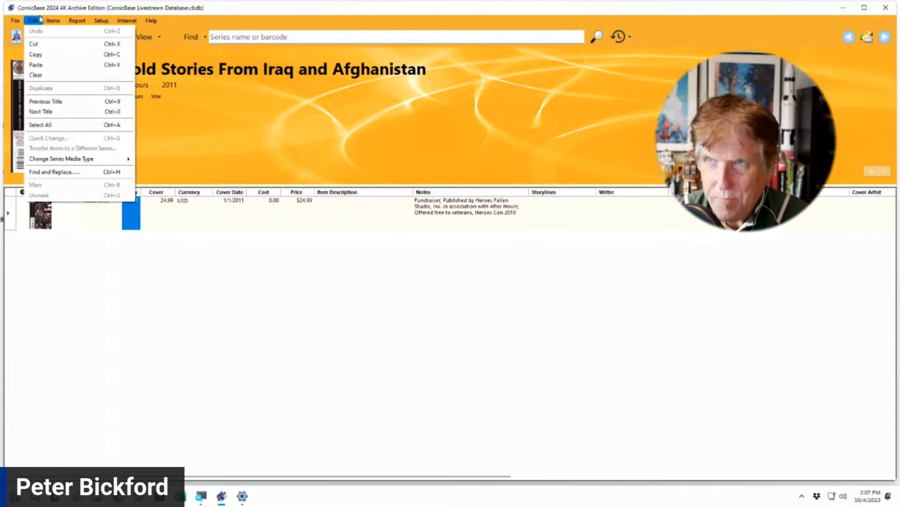
pyautogui.click(50, 4)
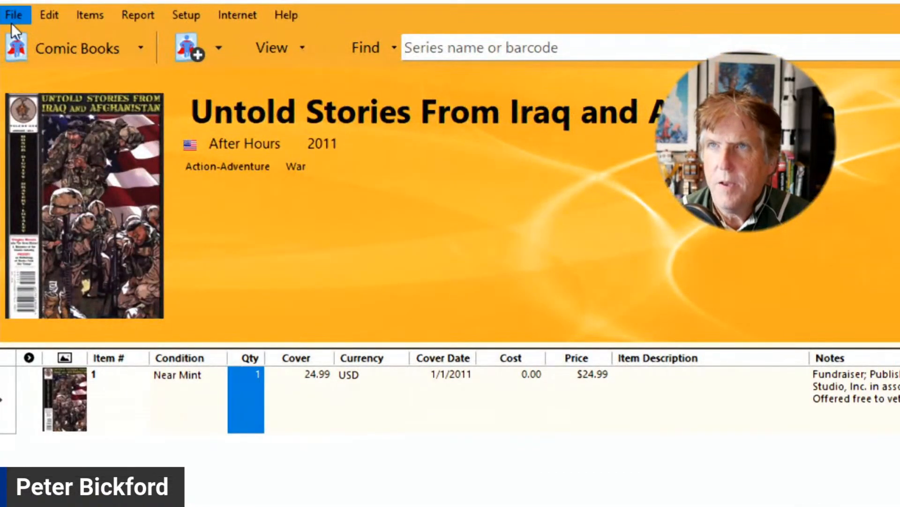
pyautogui.click(12, 16)
pyautogui.click(34, 60)
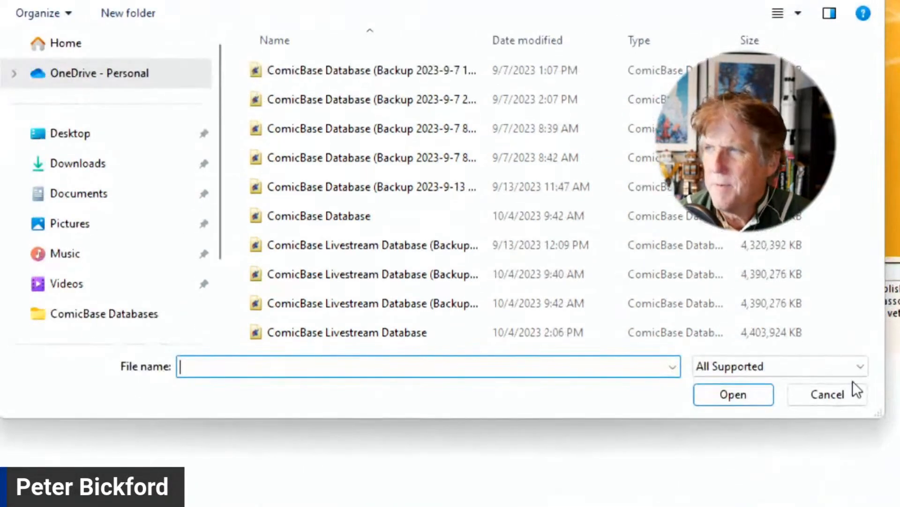
pyautogui.click(844, 481)
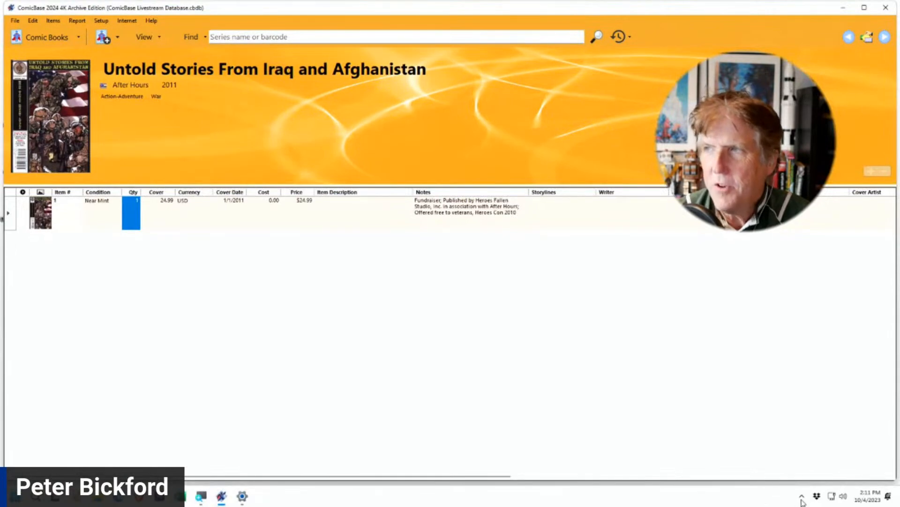
# - Launch ComicBase Sidekick and bring up its main window
pyautogui.click(803, 498)
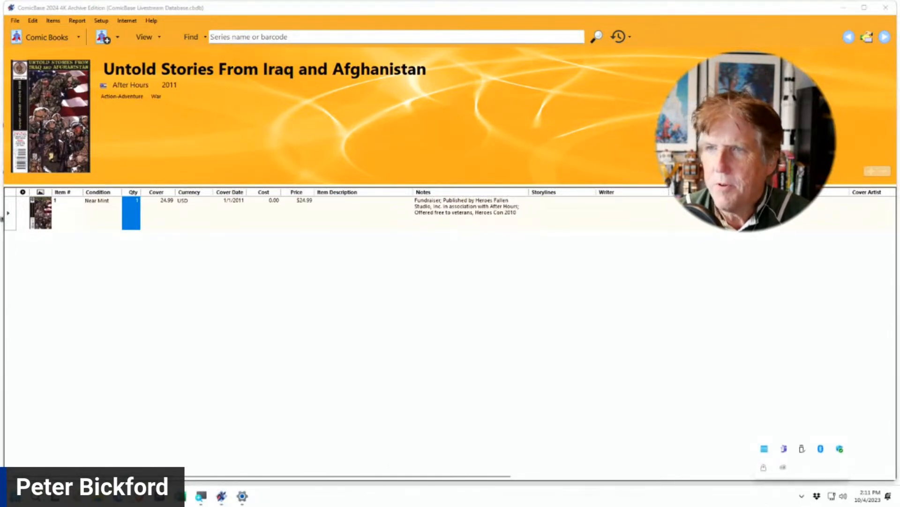
pyautogui.press('super')
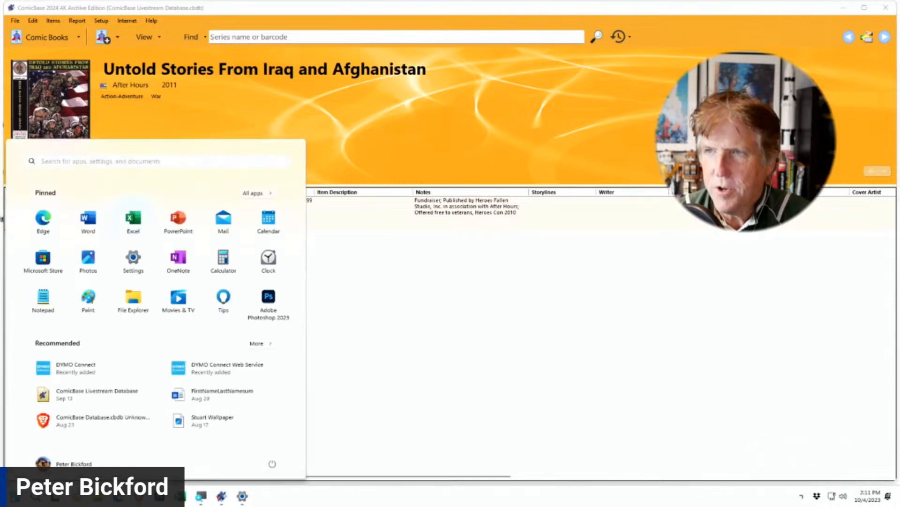
pyautogui.write('sidekick')
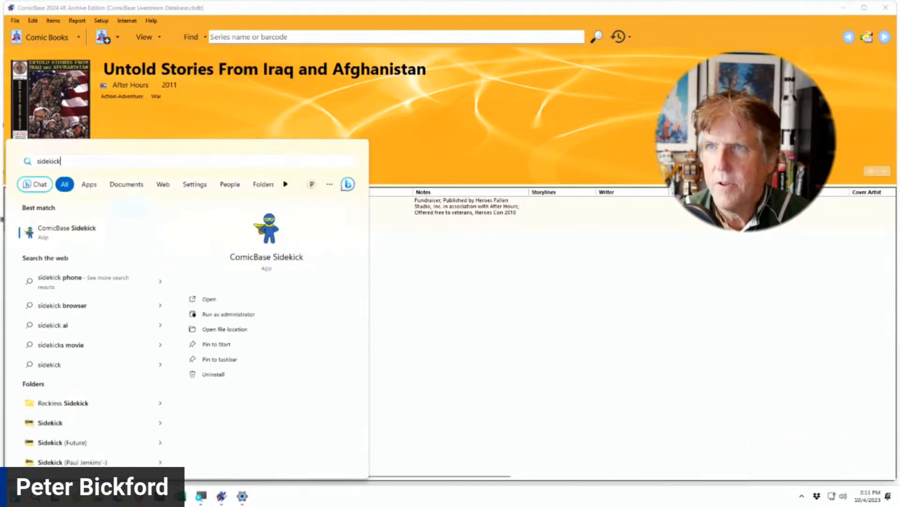
pyautogui.press('Return')
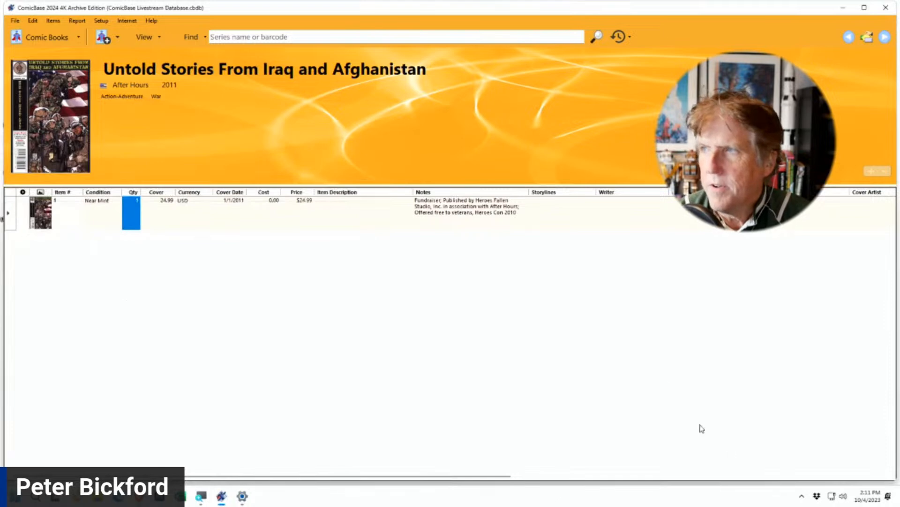
pyautogui.click(802, 497)
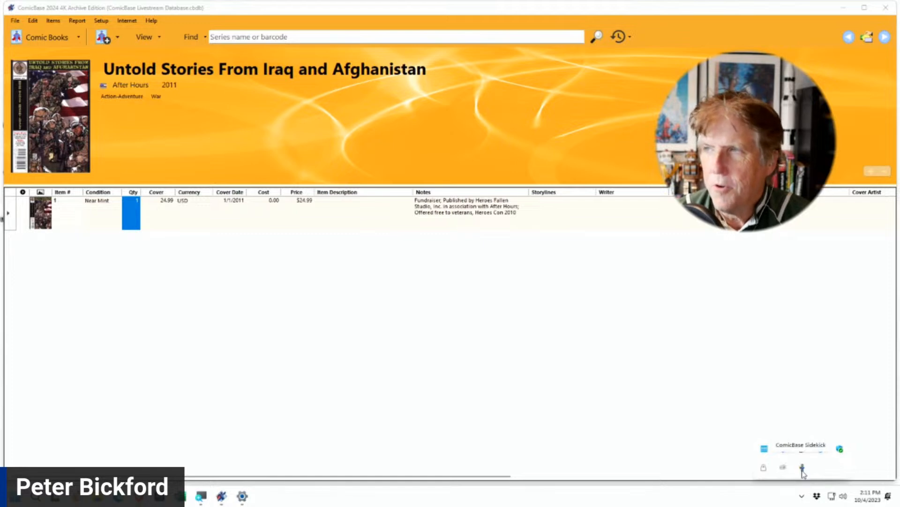
pyautogui.rightClick(802, 469)
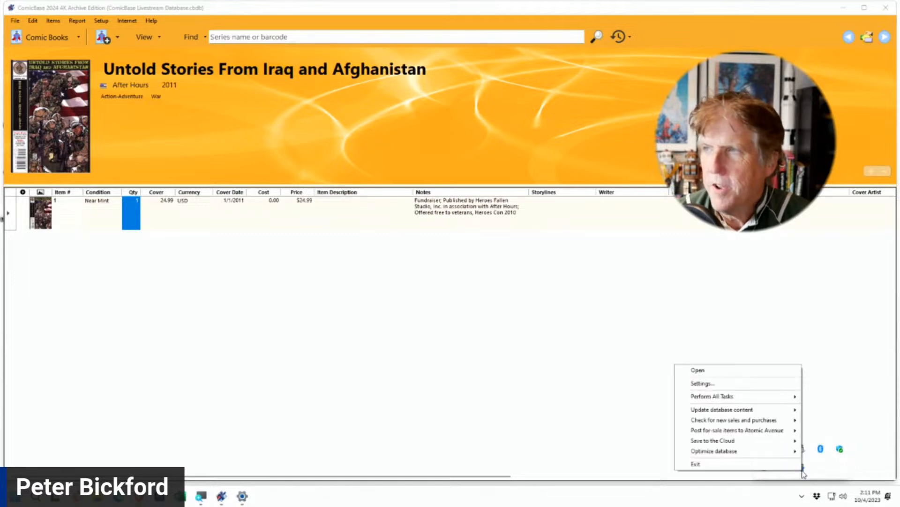
pyautogui.click(759, 376)
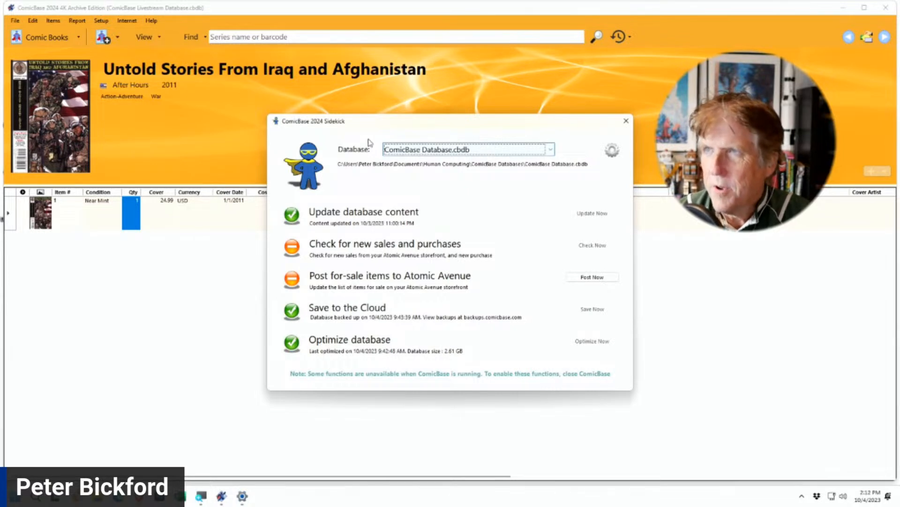
# - Remove the two duplicate ComicBase Database.cbdb entries from the database list in the Sidekick settings
pyautogui.click(502, 153)
pyautogui.click(501, 153)
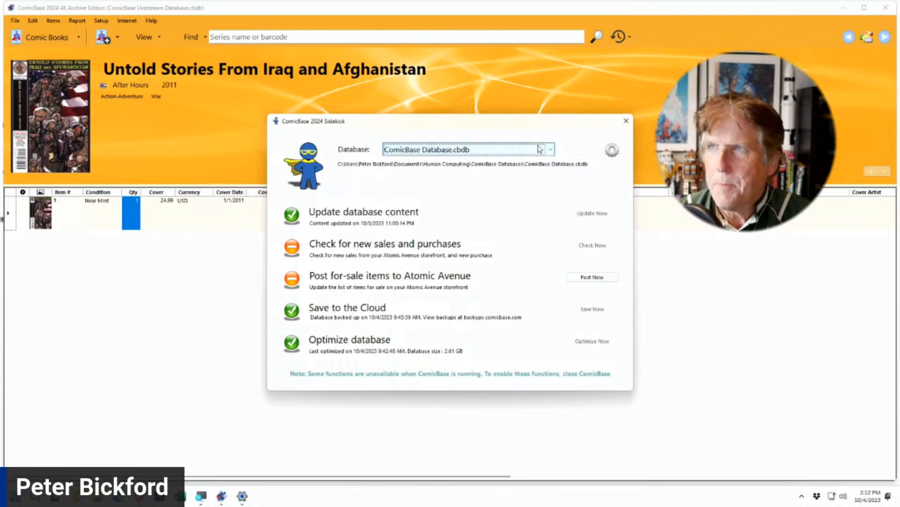
pyautogui.click(612, 151)
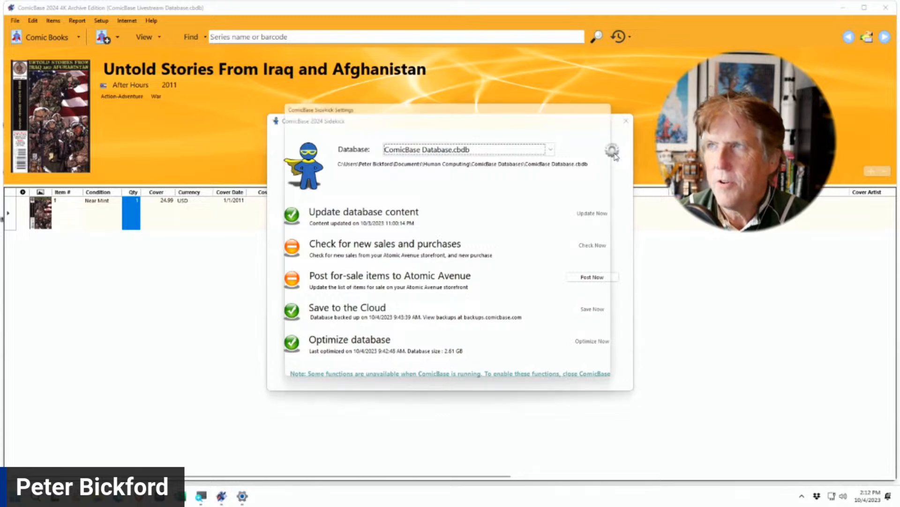
pyautogui.click(474, 182)
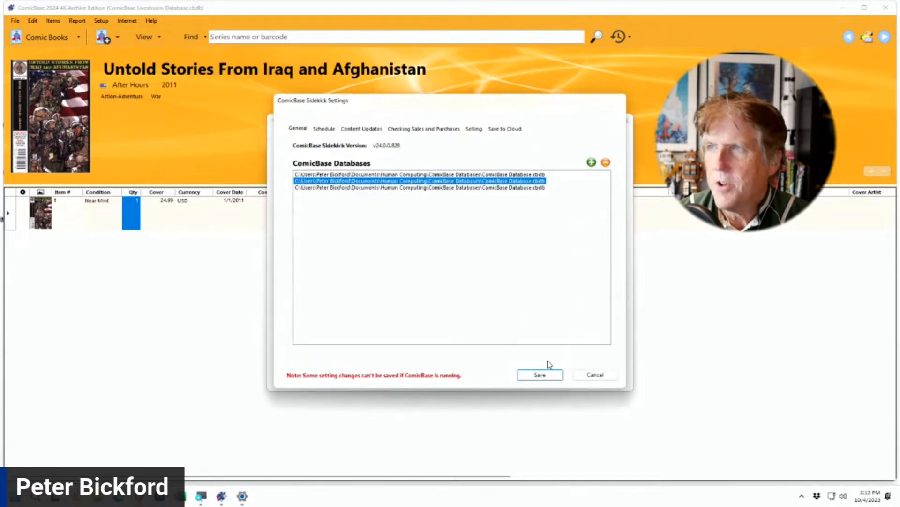
pyautogui.click(607, 163)
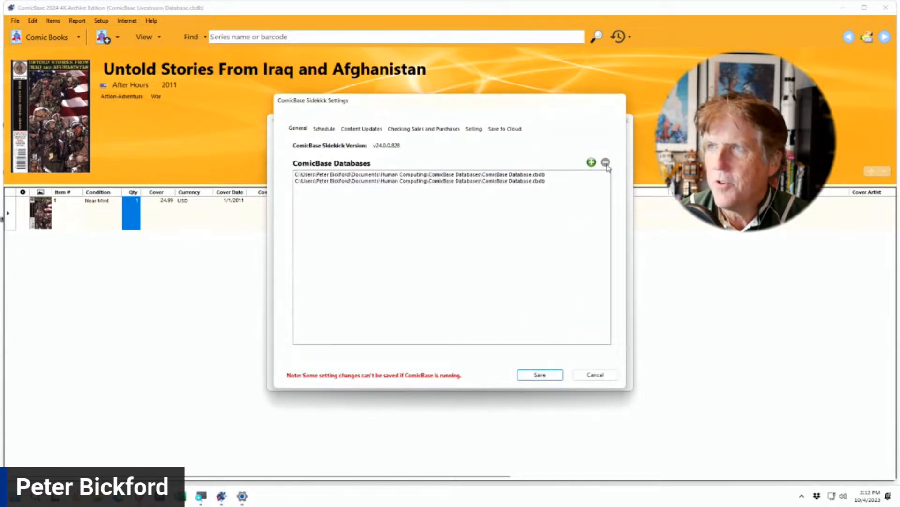
pyautogui.click(542, 182)
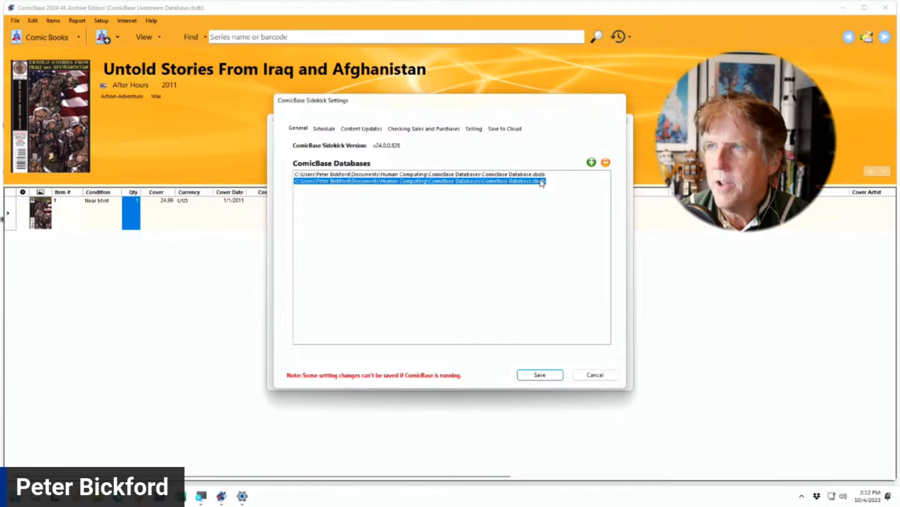
pyautogui.click(606, 162)
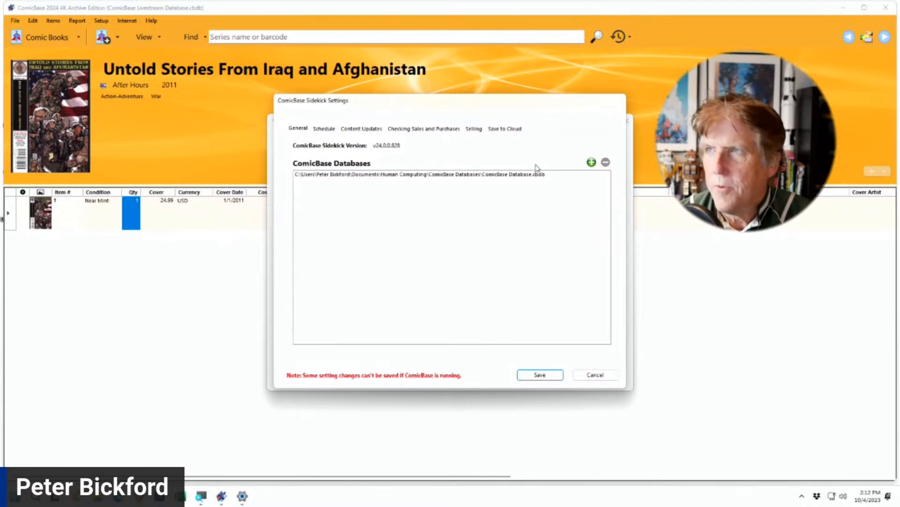
# - Add ComicBase Livestream Database to the Sidekick's database list and save the settings
pyautogui.click(591, 162)
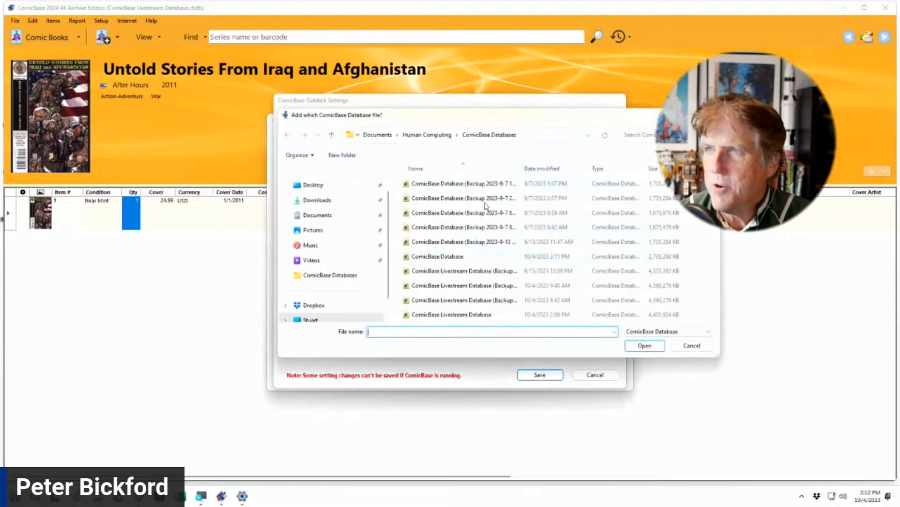
pyautogui.click(465, 315)
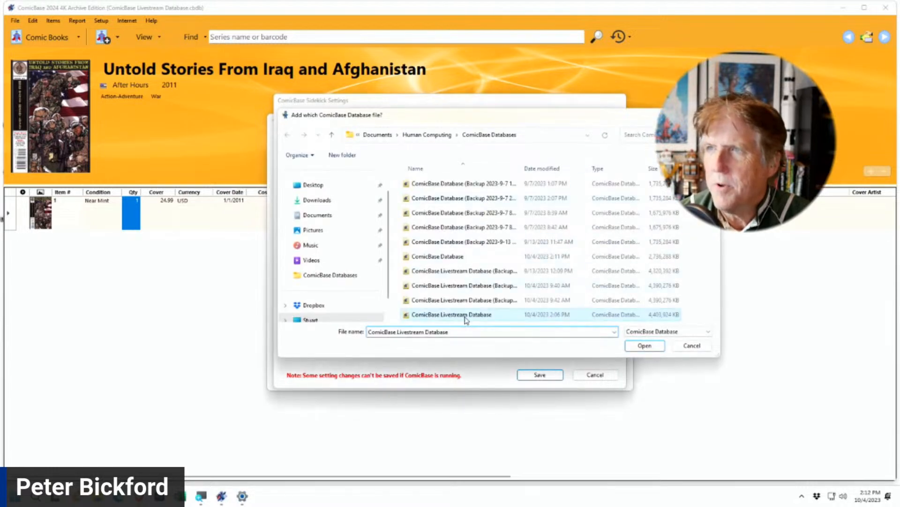
pyautogui.click(644, 345)
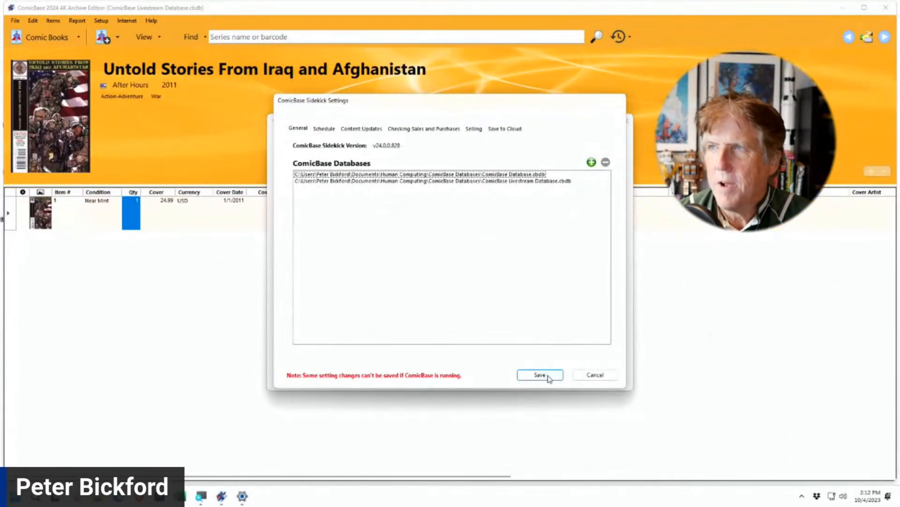
pyautogui.click(549, 375)
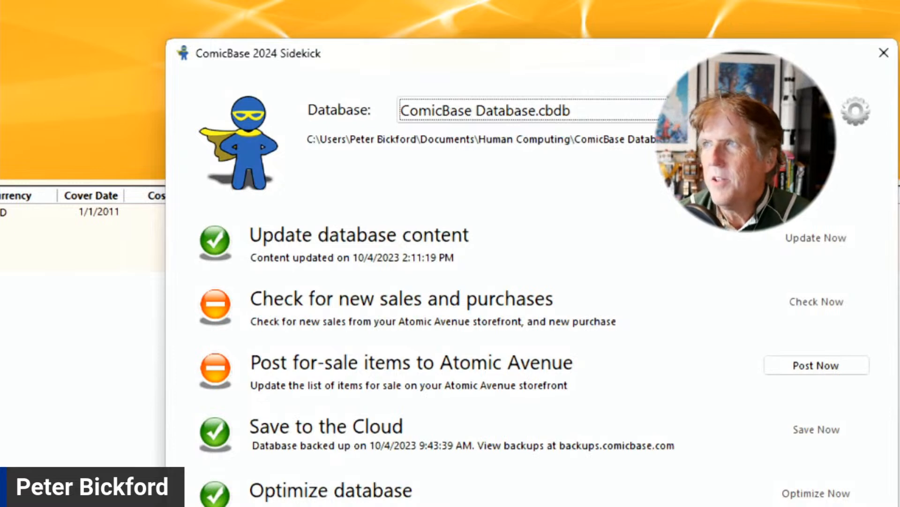
# - View the Sidekick task status for ComicBase Livestream Database.cbdb, switch back to ComicBase Database.cbdb, and close the Sidekick window
pyautogui.click(519, 111)
pyautogui.click(528, 158)
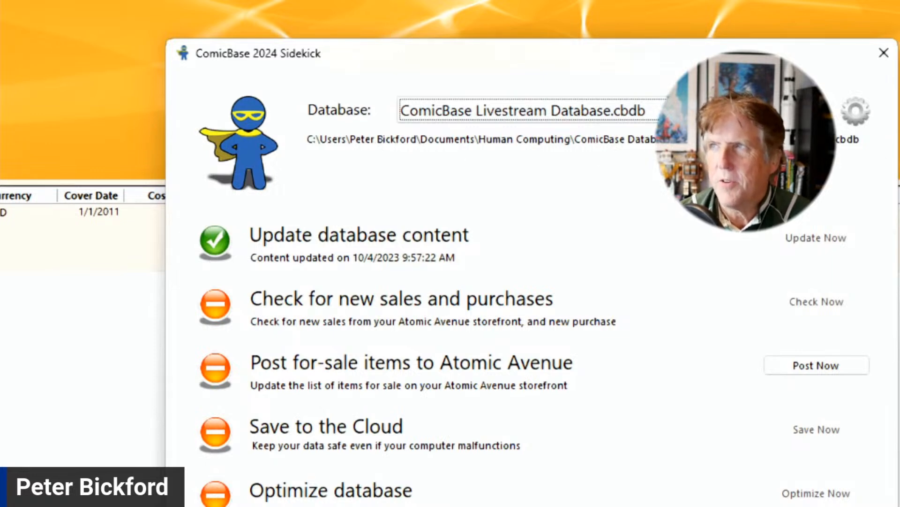
pyautogui.click(432, 111)
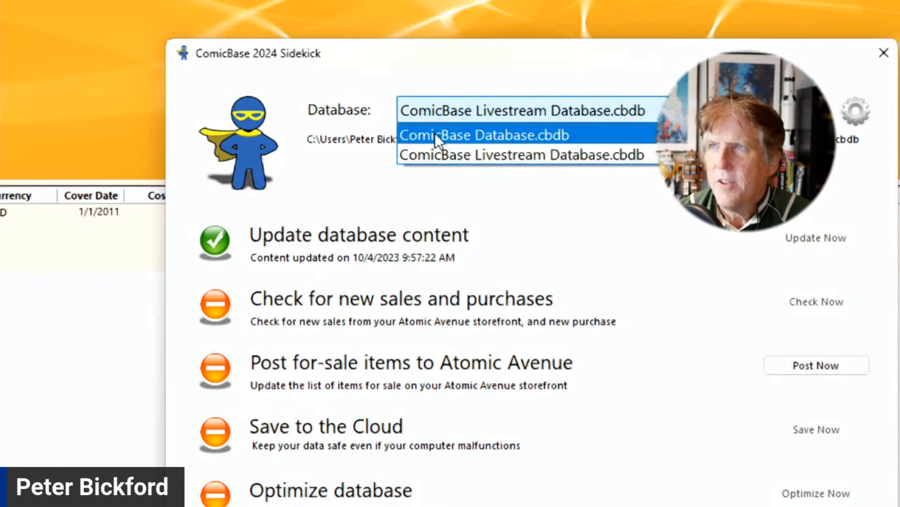
pyautogui.click(435, 133)
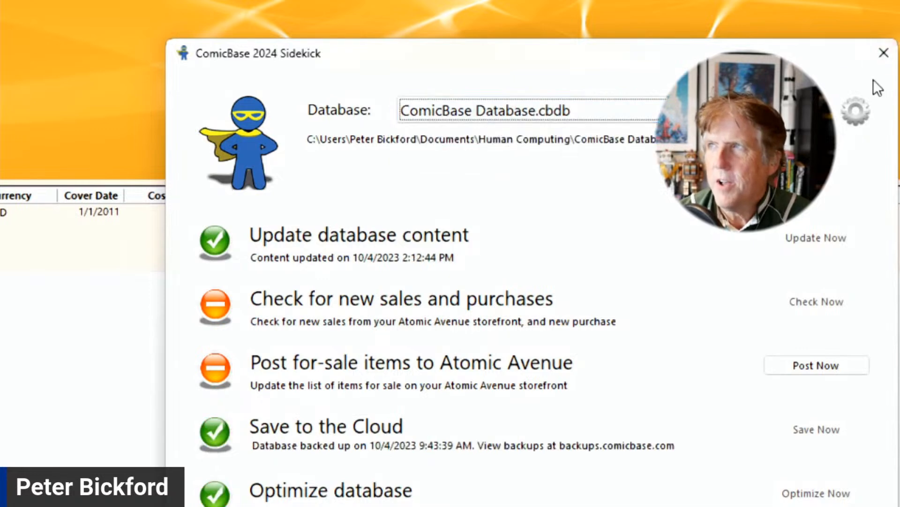
pyautogui.click(882, 55)
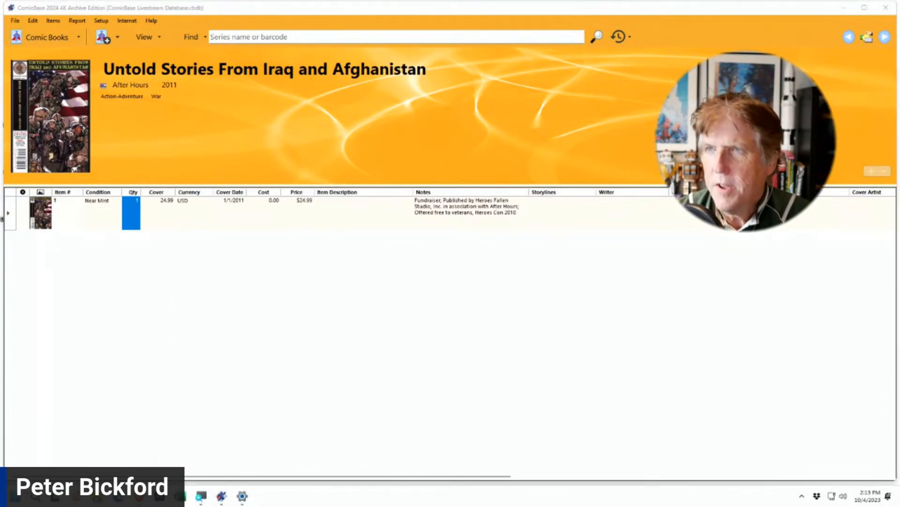
# - Open File Explorer, look into the Documents folder and return to Home
pyautogui.press('super+e')
pyautogui.moveTo(151, 194); pyautogui.dragTo(189, 156)
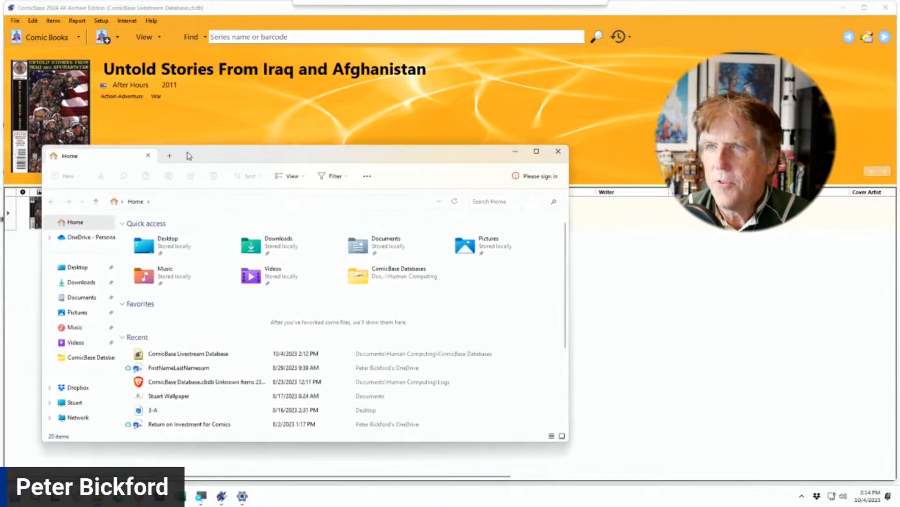
pyautogui.click(70, 298)
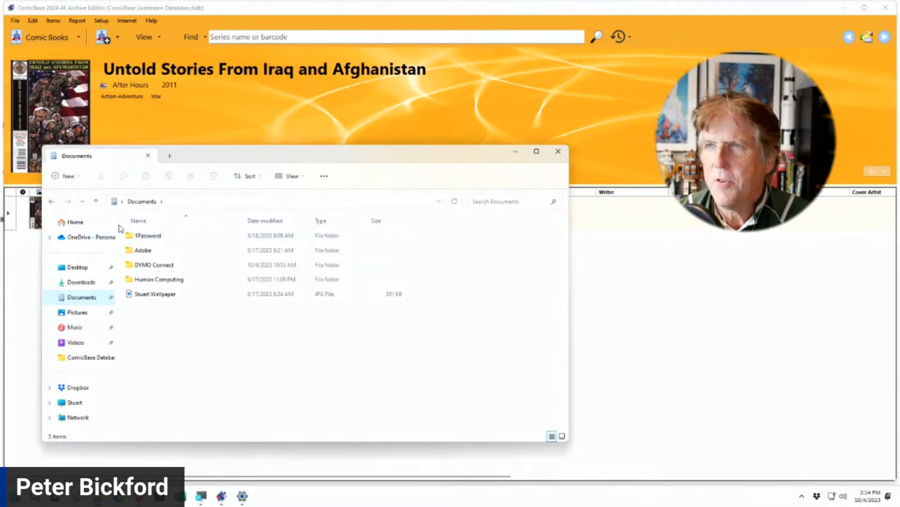
pyautogui.click(76, 226)
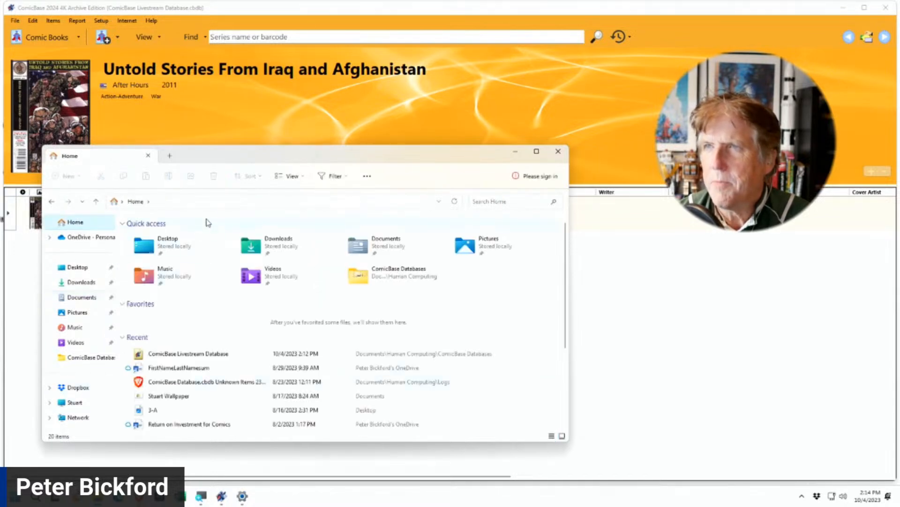
# - Go to the root of C:\ and point out the Program Files and Program Files (x86) folders
pyautogui.click(209, 203)
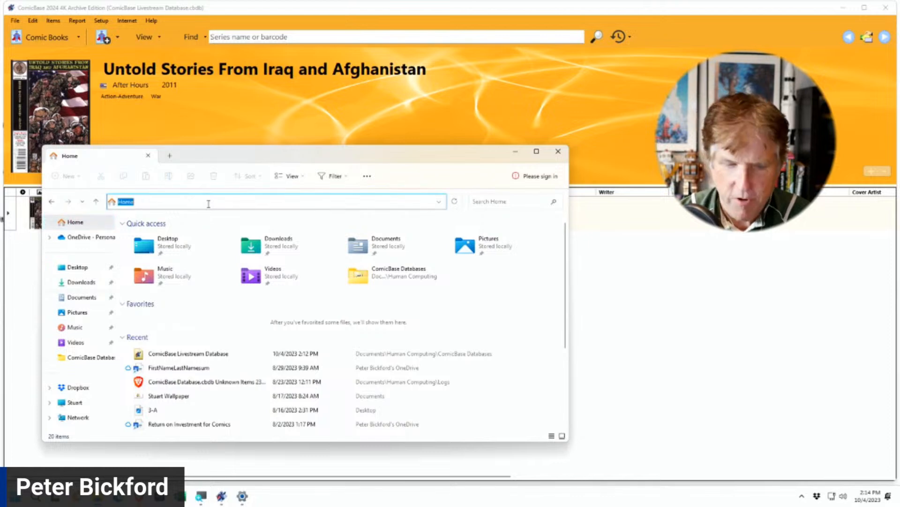
pyautogui.write('C:\\')
pyautogui.press('Return')
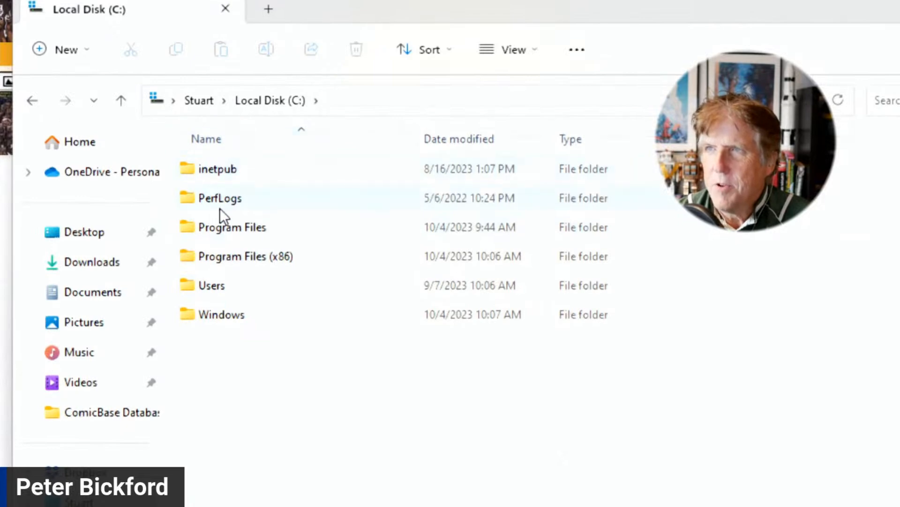
pyautogui.click(266, 223)
pyautogui.click(275, 263)
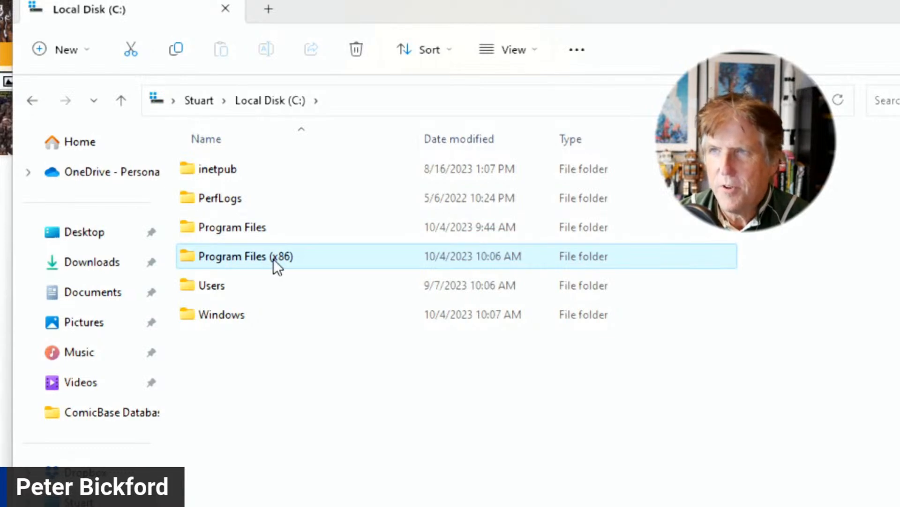
# - Point out the Windows folder at the root of C:\ and open the Users folder
pyautogui.click(218, 323)
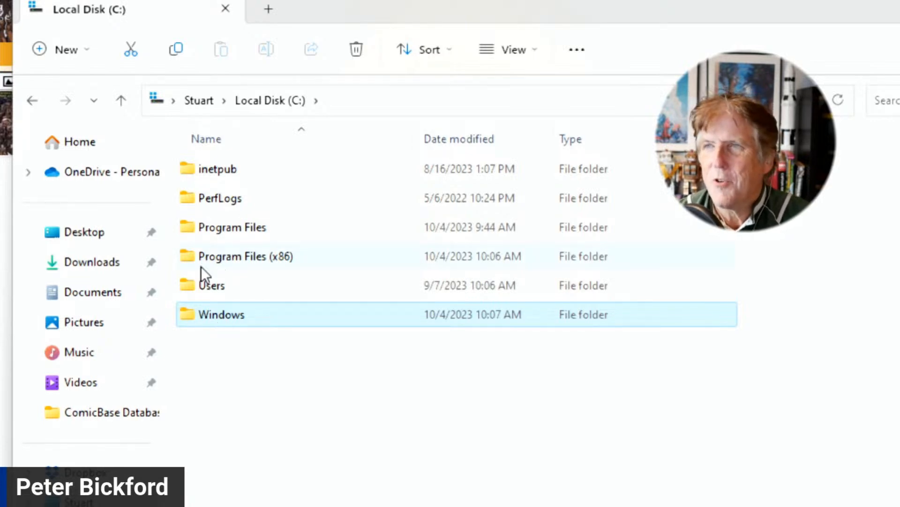
pyautogui.moveTo(219, 291)
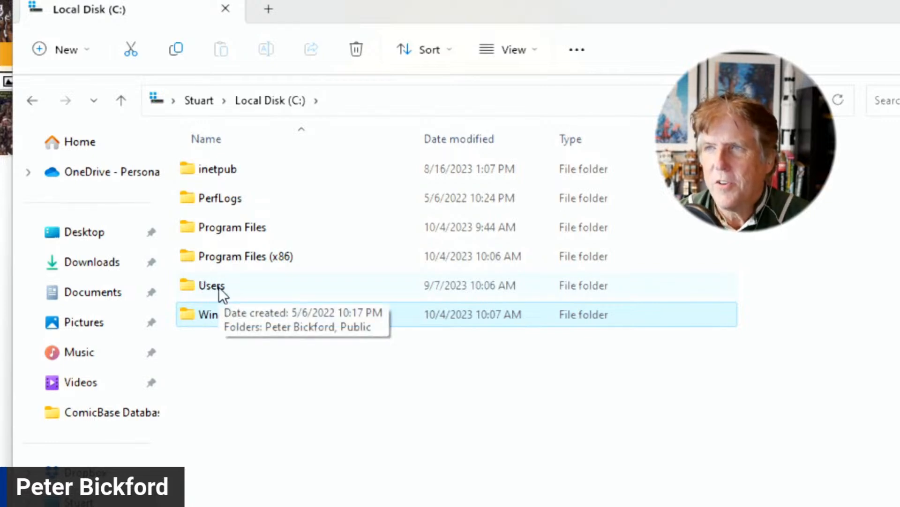
pyautogui.doubleClick(218, 288)
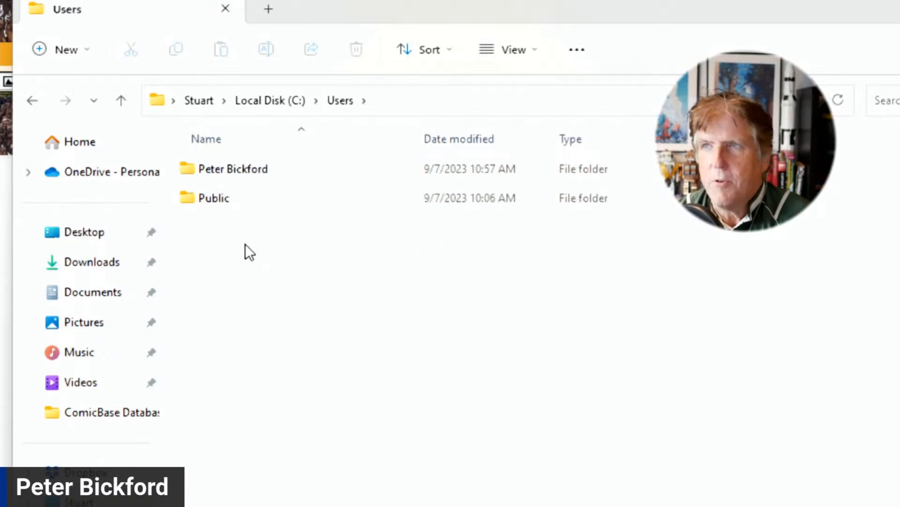
# - Point out the personal and Public folders in Users, look inside the personal one, and return to Users
pyautogui.click(233, 174)
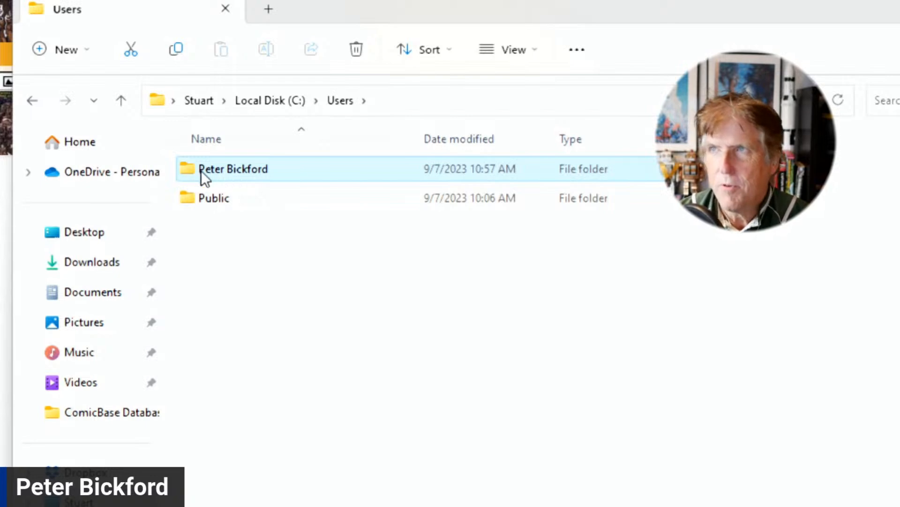
pyautogui.moveTo(273, 168)
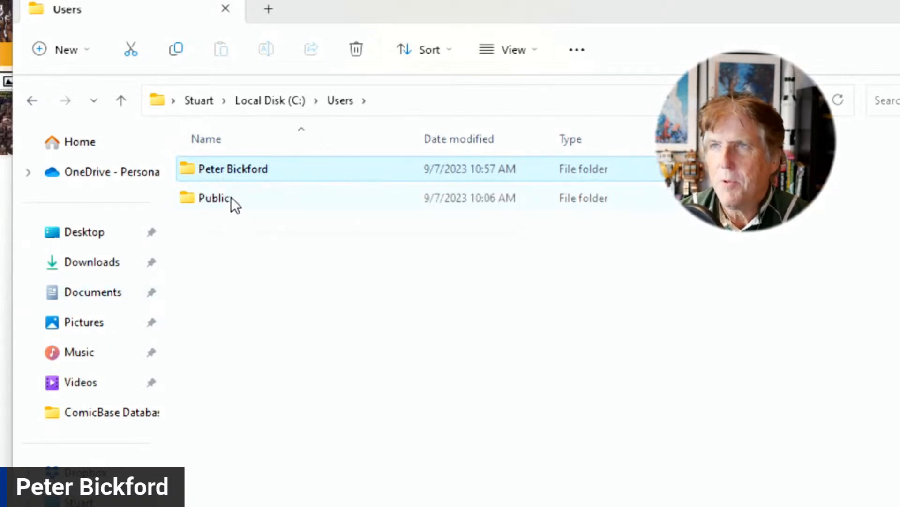
pyautogui.click(231, 197)
pyautogui.doubleClick(235, 171)
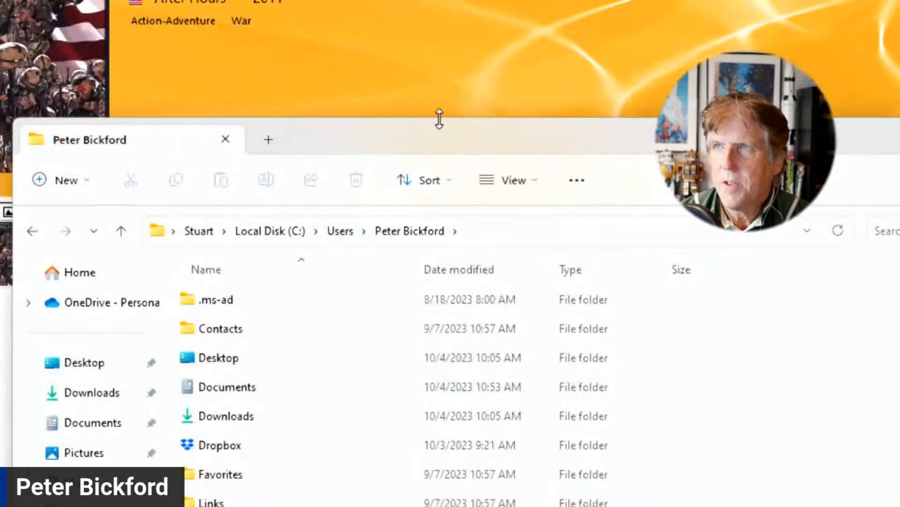
pyautogui.click(341, 230)
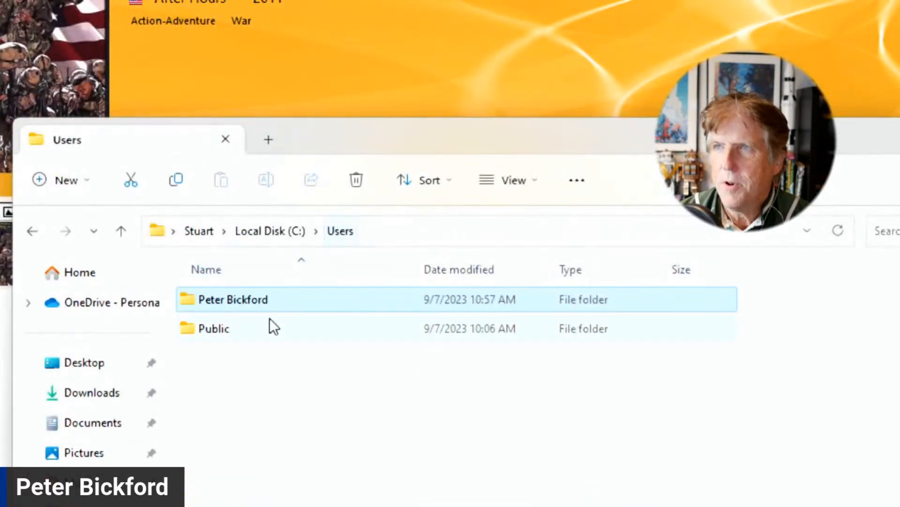
# - Open Public > Public Documents > Human Computing and examine its media subfolders
pyautogui.doubleClick(211, 331)
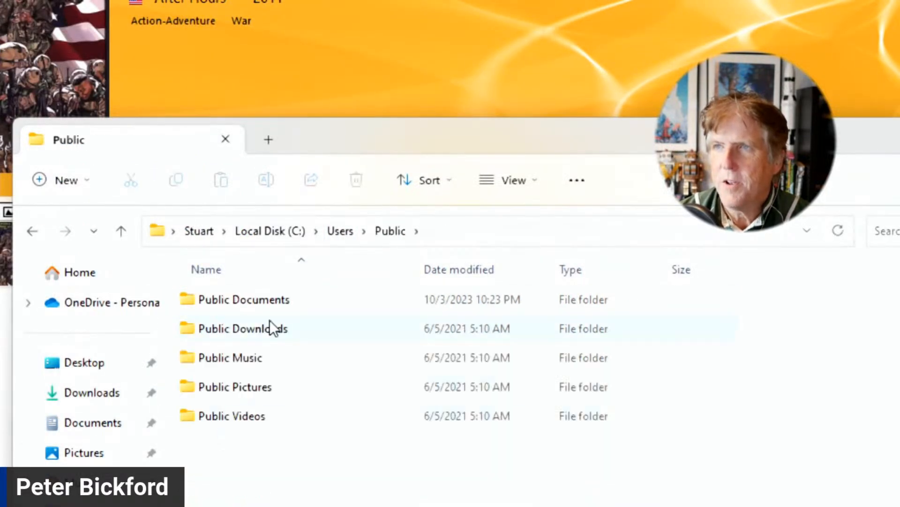
pyautogui.doubleClick(280, 301)
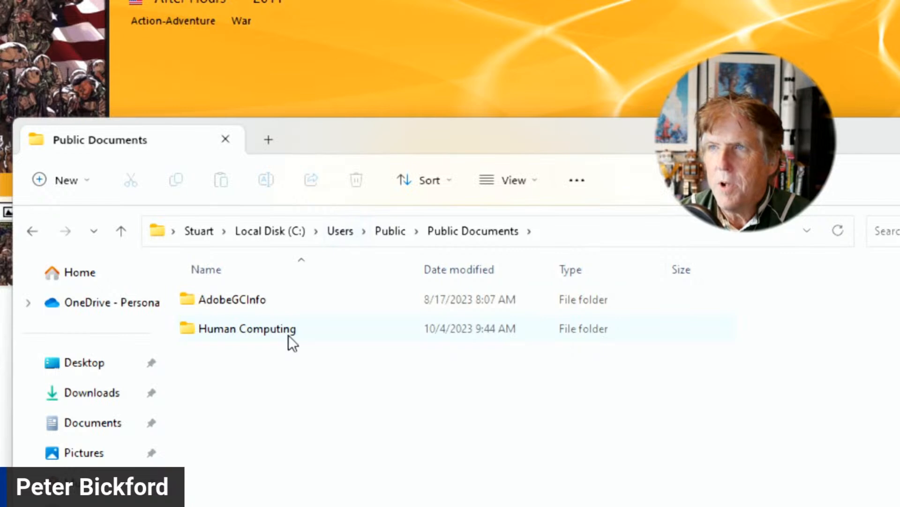
pyautogui.doubleClick(259, 329)
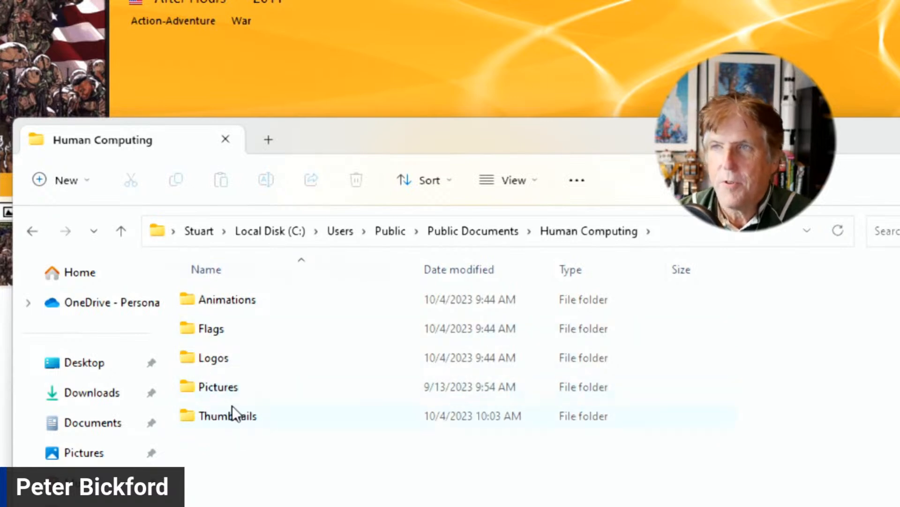
pyautogui.moveTo(233, 406)
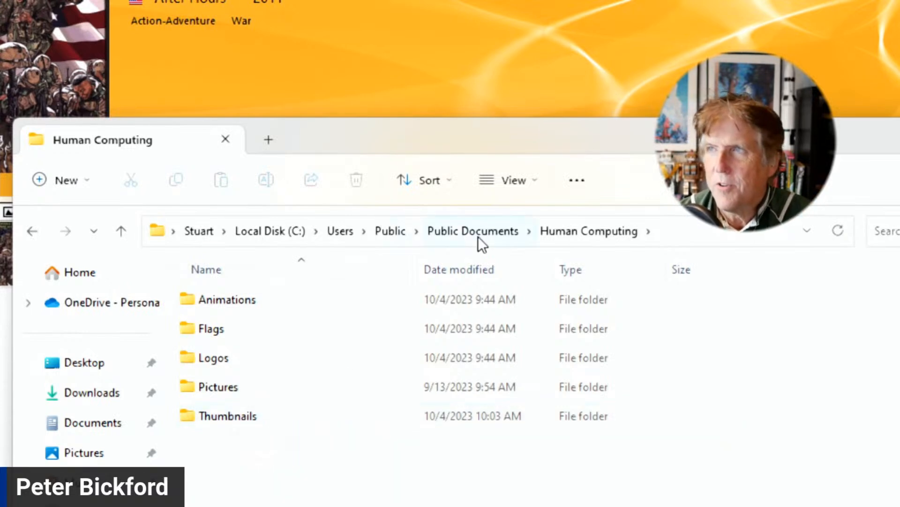
# - Return to Users and open the personal user folder's Documents > Human Computing > ComicBase Databases folder
pyautogui.click(388, 230)
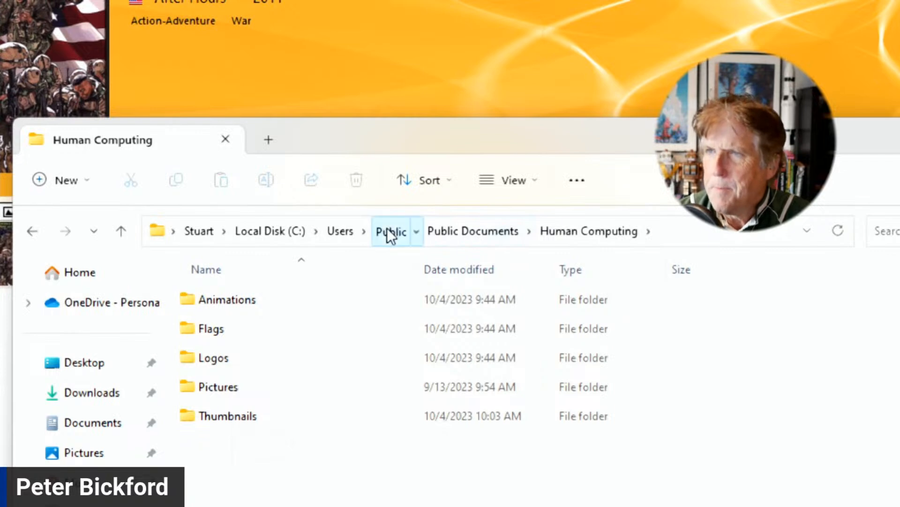
pyautogui.click(337, 231)
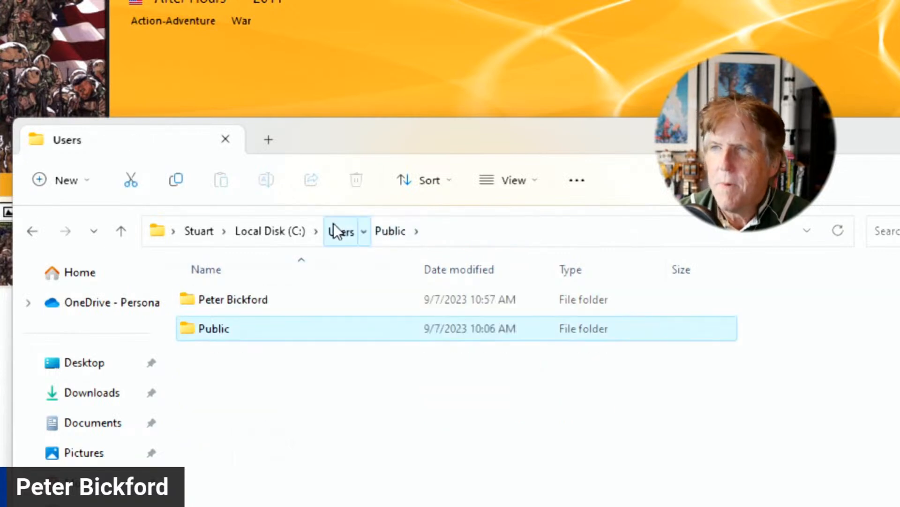
pyautogui.doubleClick(230, 299)
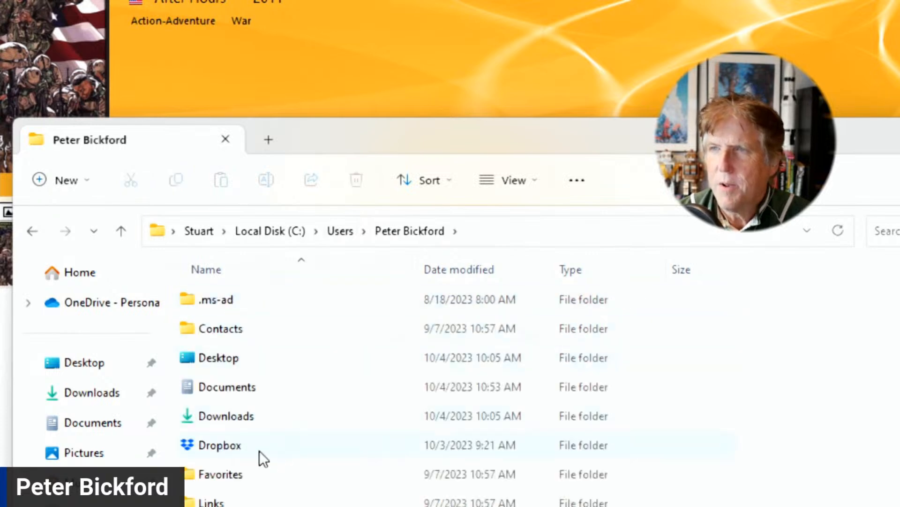
pyautogui.doubleClick(280, 389)
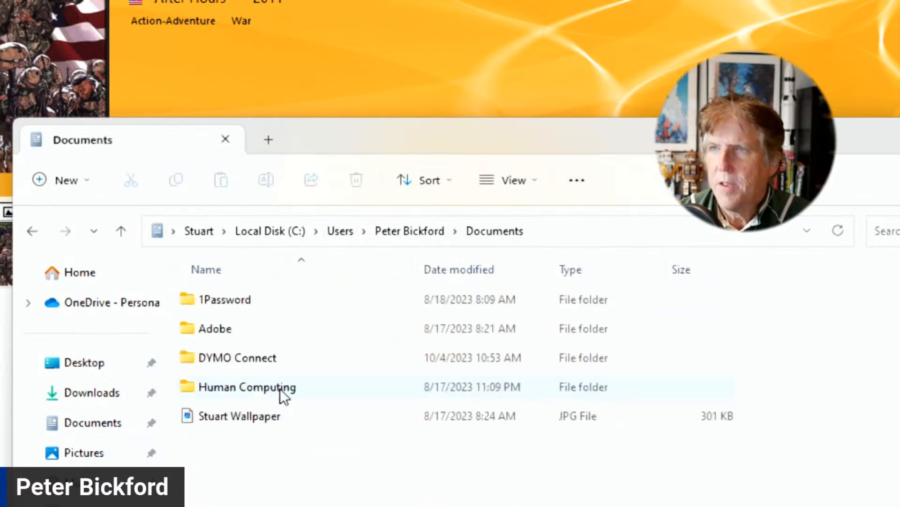
pyautogui.doubleClick(234, 386)
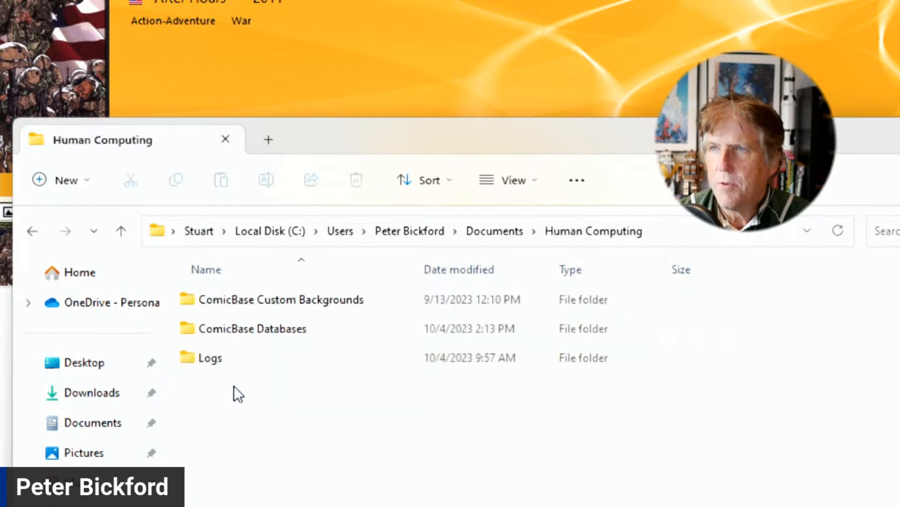
pyautogui.click(265, 328)
pyautogui.doubleClick(265, 328)
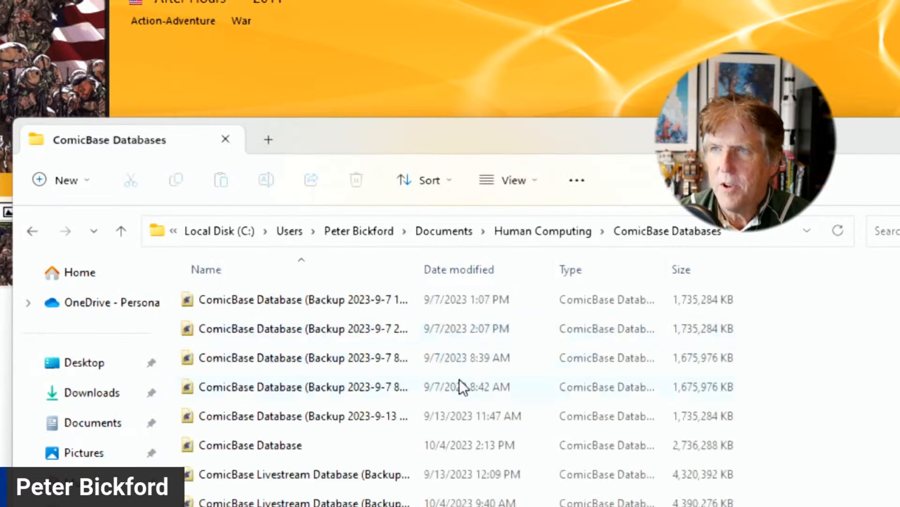
# - Move the File Explorer window up and widen the Name column to read the dated backup file names
pyautogui.moveTo(286, 123); pyautogui.dragTo(289, 13)
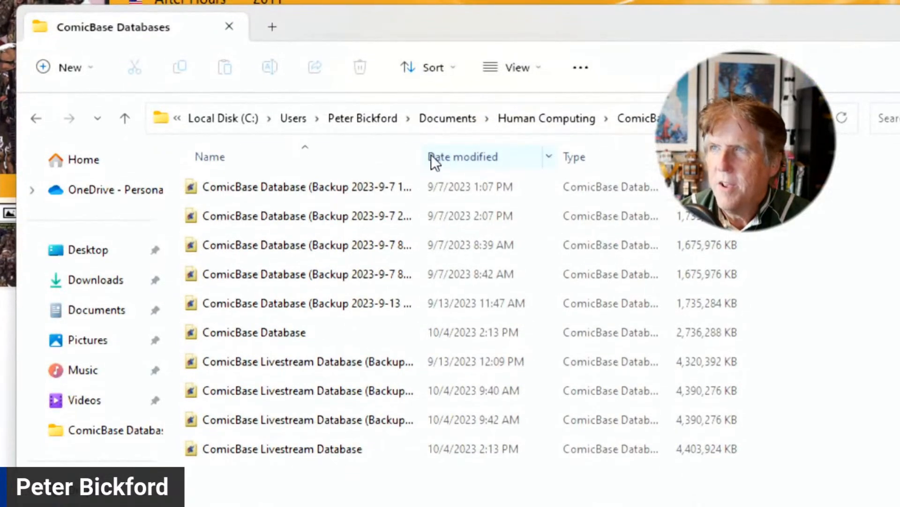
pyautogui.moveTo(423, 151); pyautogui.dragTo(512, 157)
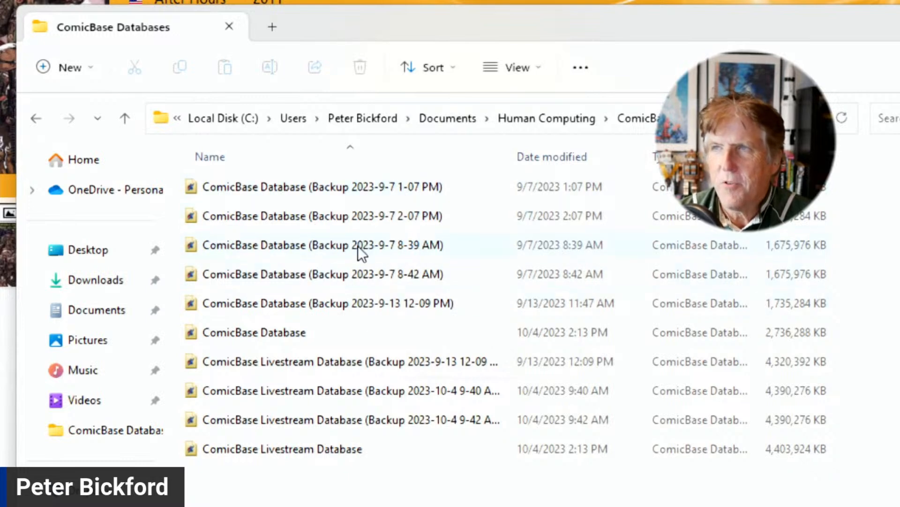
pyautogui.moveTo(350, 277)
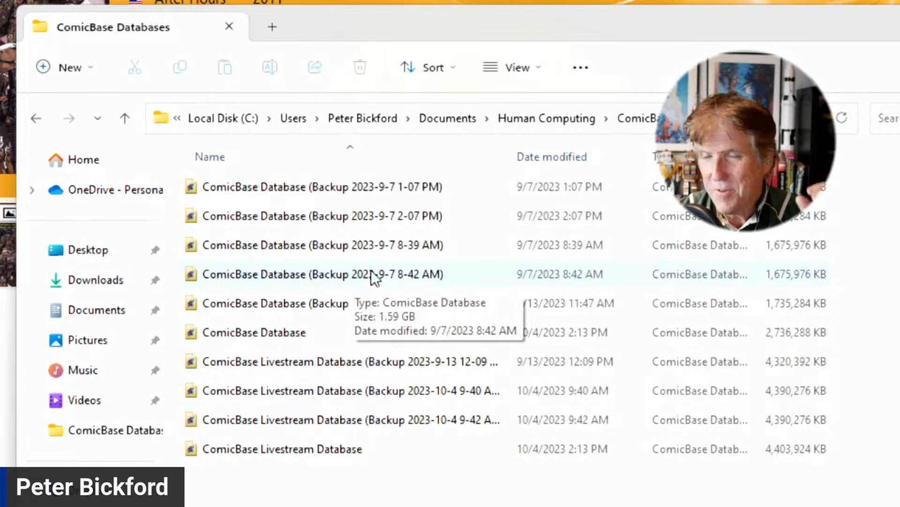
pyautogui.moveTo(380, 274)
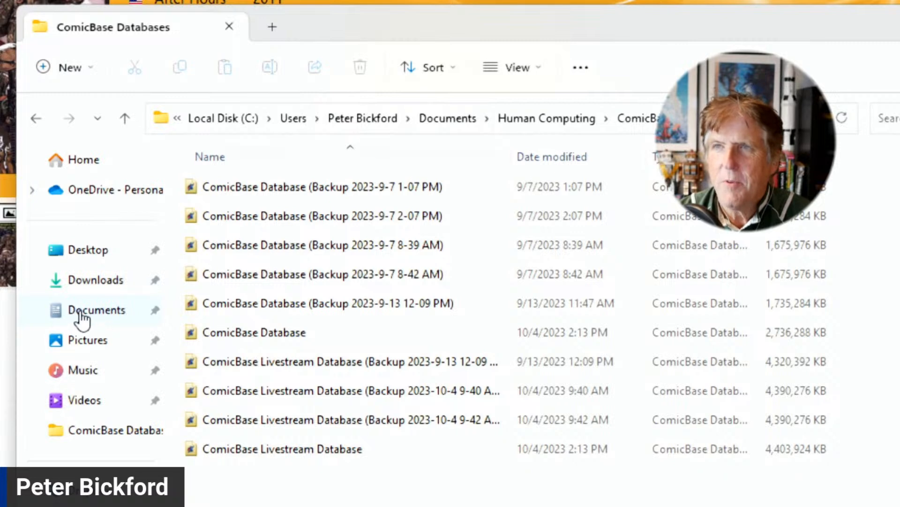
# - Open the ComicBase Databases folder again by way of the Documents shortcut and Human Computing
pyautogui.click(113, 315)
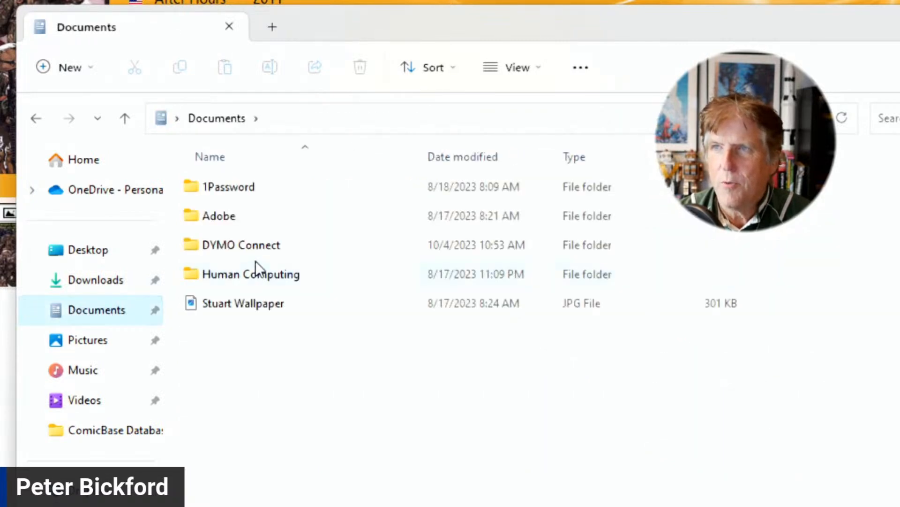
pyautogui.doubleClick(251, 272)
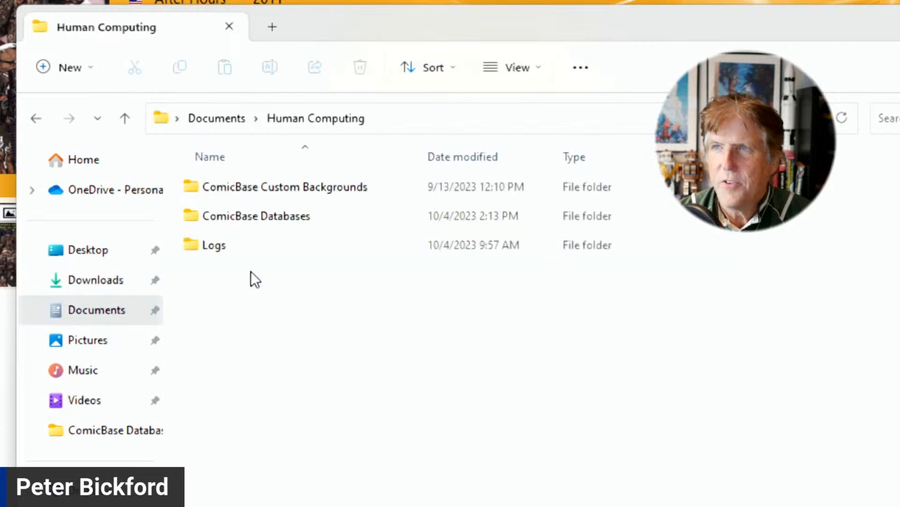
pyautogui.doubleClick(245, 216)
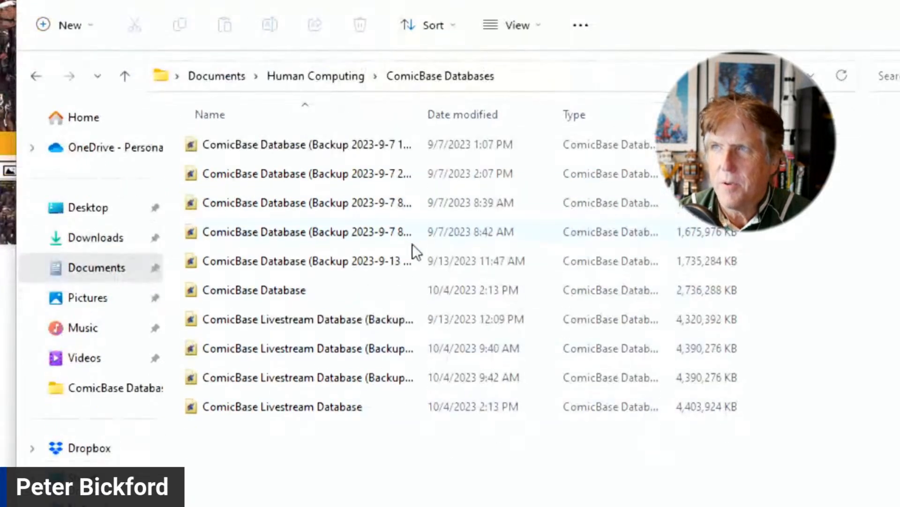
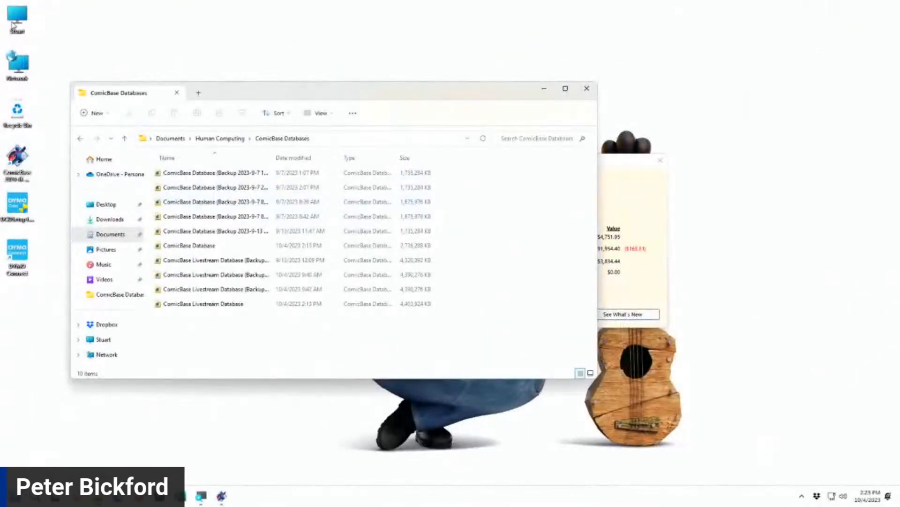
# - Open the root of Local Disk (C:) in a second File Explorer window, starting from the Stuart computer on the desktop
pyautogui.doubleClick(17, 18)
pyautogui.doubleClick(224, 193)
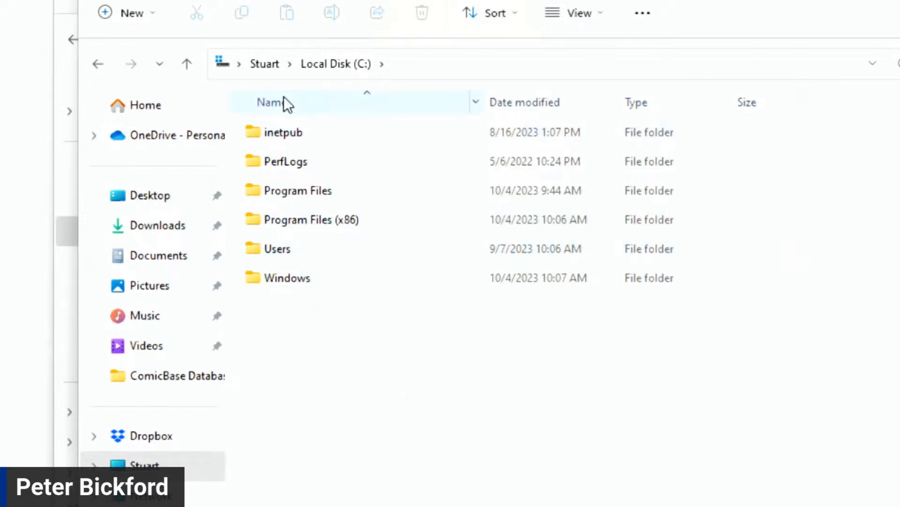
pyautogui.rightClick(288, 331)
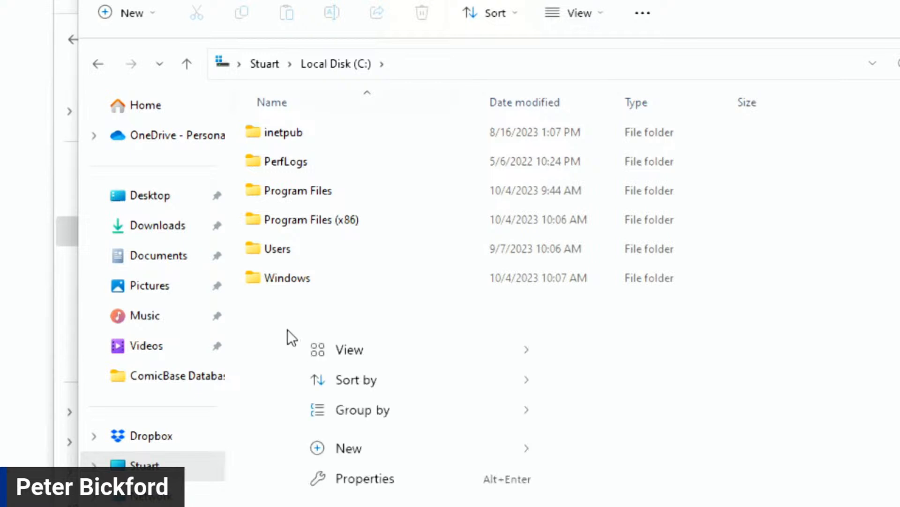
pyautogui.click(677, 388)
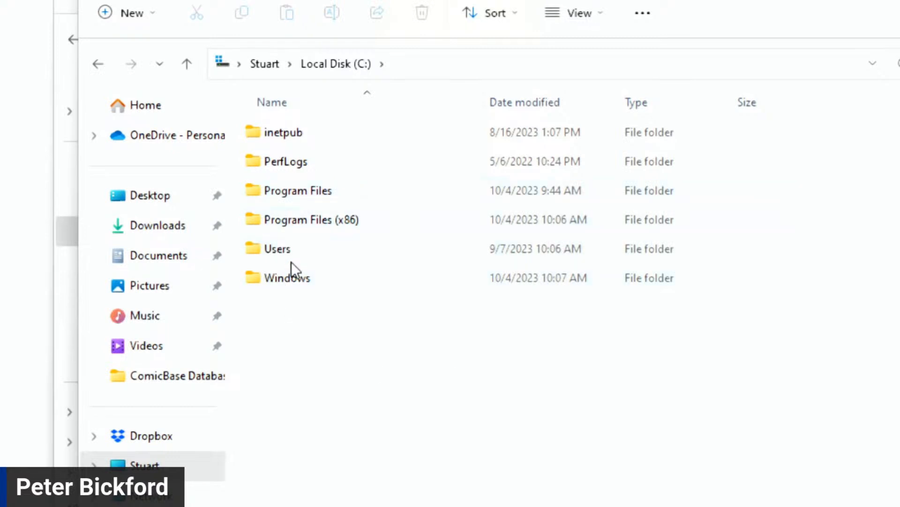
# - Look inside the personal user folder under Users and return to the root of C:\
pyautogui.doubleClick(286, 248)
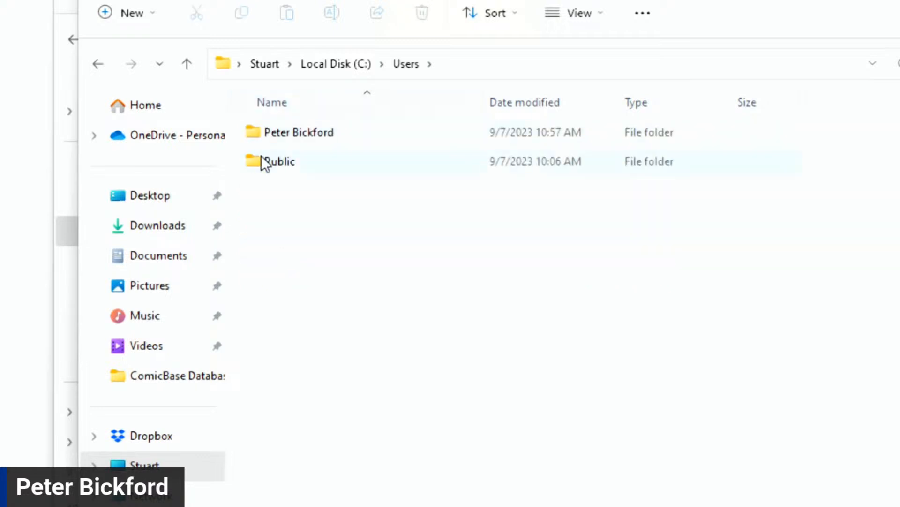
pyautogui.doubleClick(295, 128)
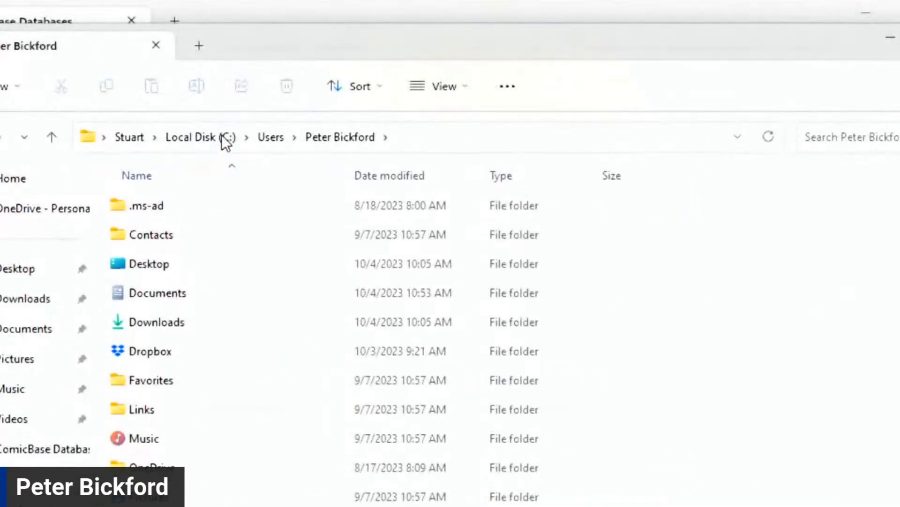
pyautogui.click(212, 139)
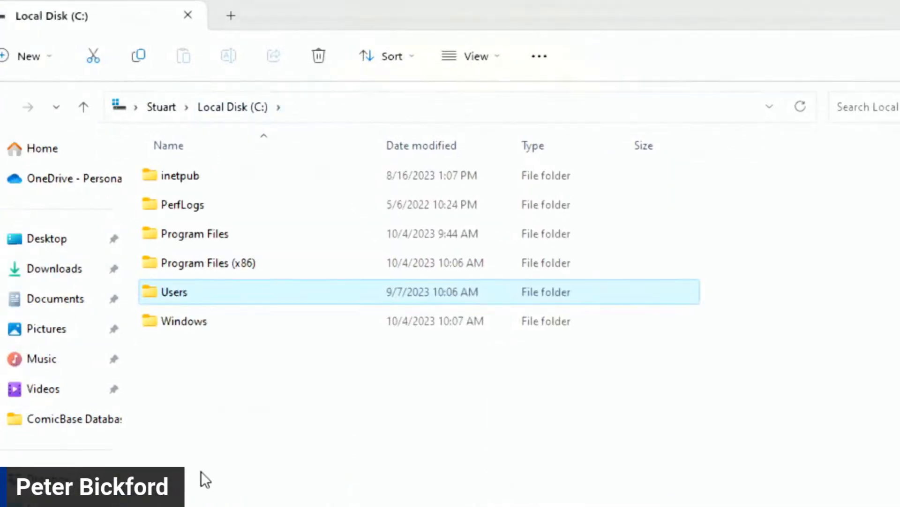
pyautogui.click(223, 426)
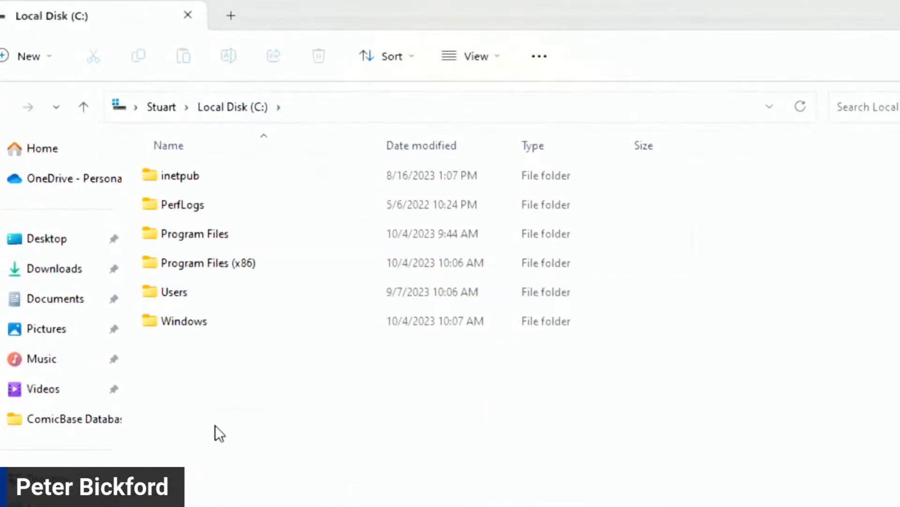
# - Look inside the Program Files folder and return to the root of C:\
pyautogui.moveTo(194, 266)
pyautogui.moveTo(193, 238)
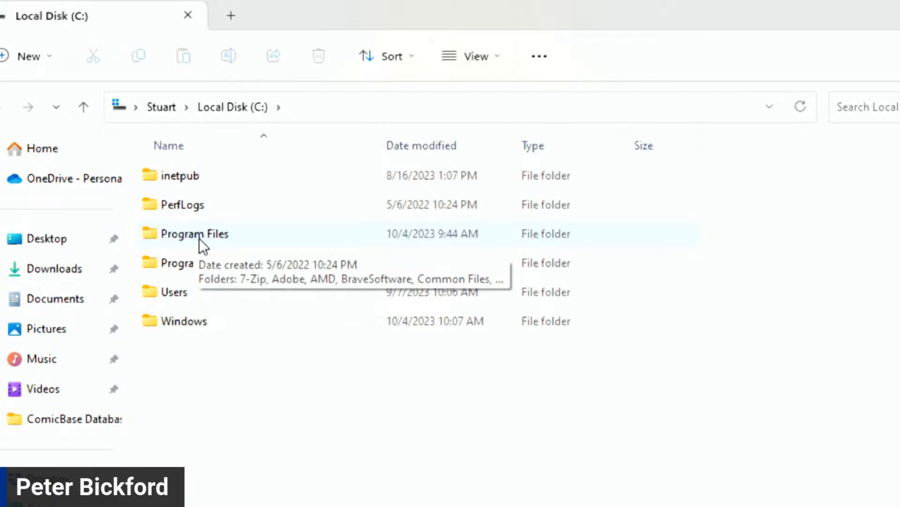
pyautogui.doubleClick(203, 238)
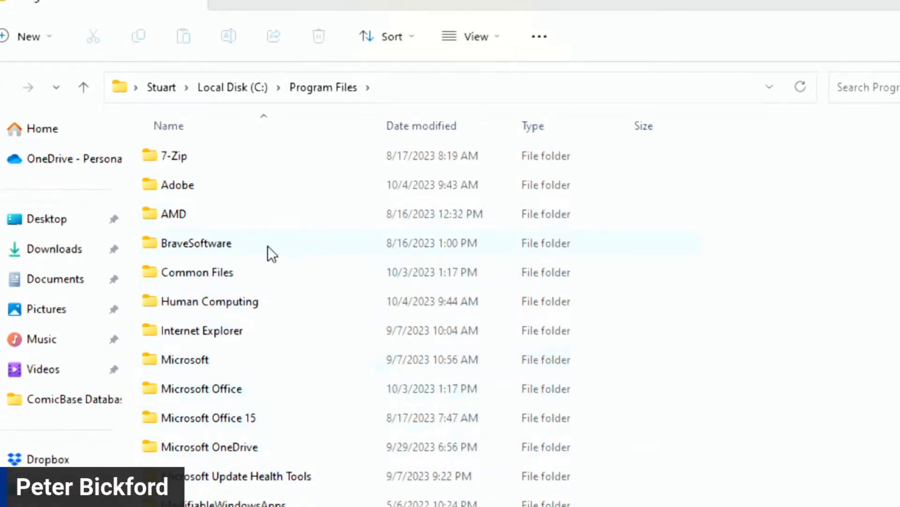
pyautogui.click(239, 95)
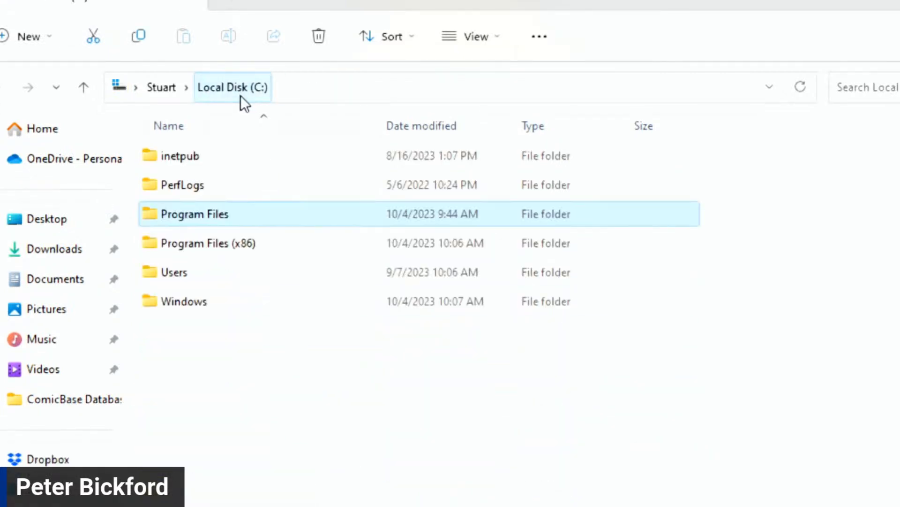
# - Look inside the Human Computing folder under Program Files (x86) and return to the root of C:\
pyautogui.moveTo(208, 234)
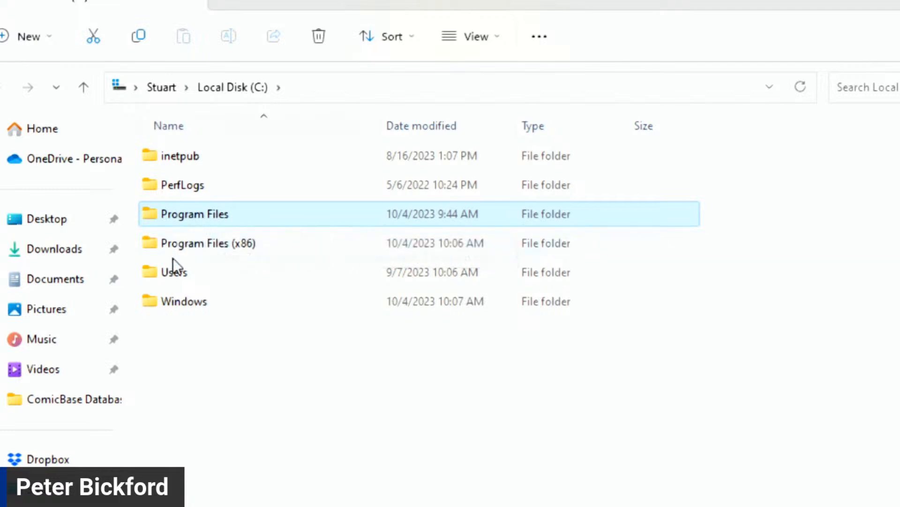
pyautogui.doubleClick(193, 243)
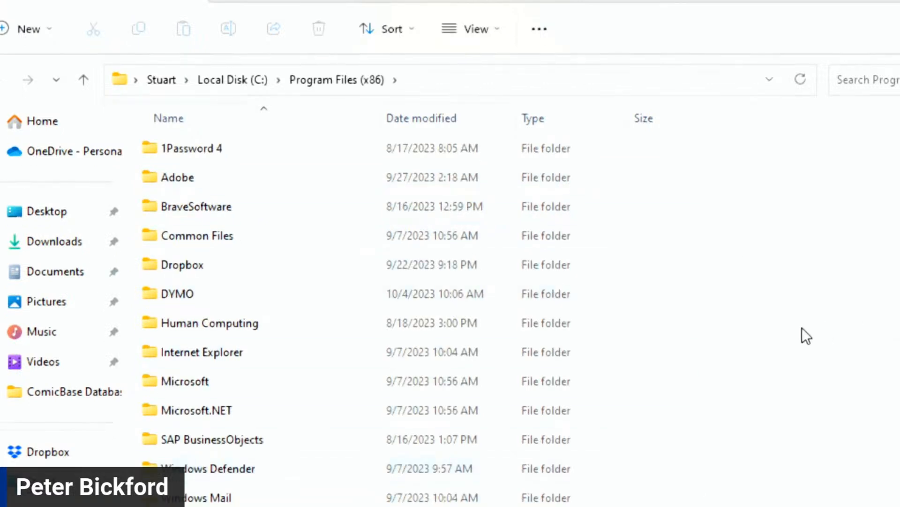
pyautogui.click(236, 326)
pyautogui.doubleClick(235, 325)
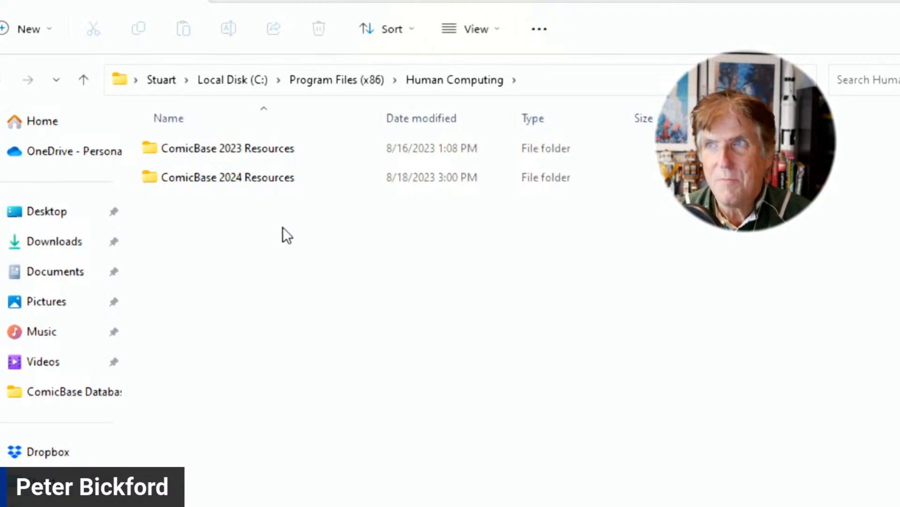
pyautogui.moveTo(467, 219); pyautogui.dragTo(170, 415)
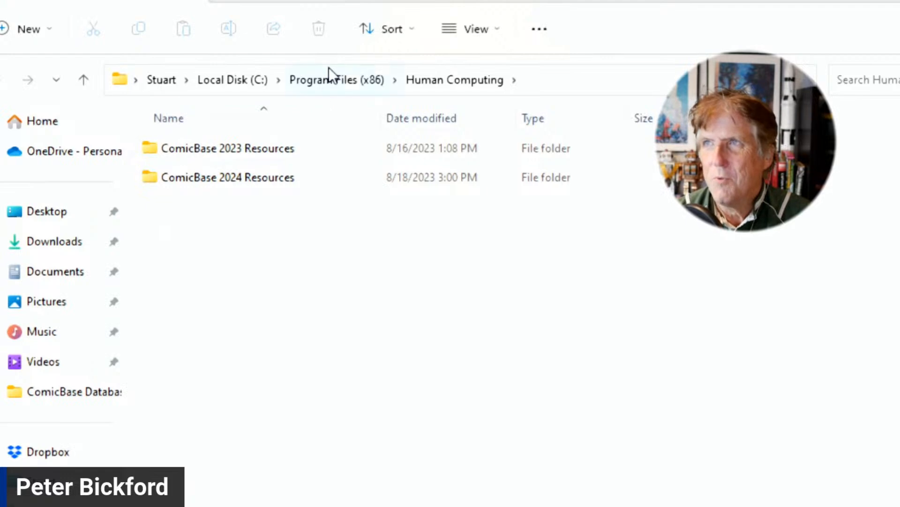
pyautogui.click(238, 90)
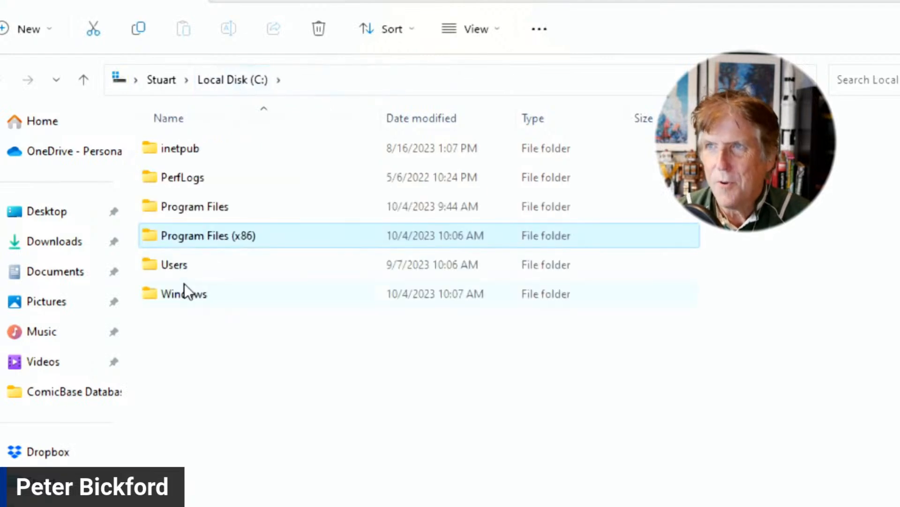
# - Open the ComicBase Databases folder through Users, the personal user folder, Documents and Human Computing
pyautogui.doubleClick(183, 262)
pyautogui.doubleClick(197, 153)
pyautogui.doubleClick(193, 235)
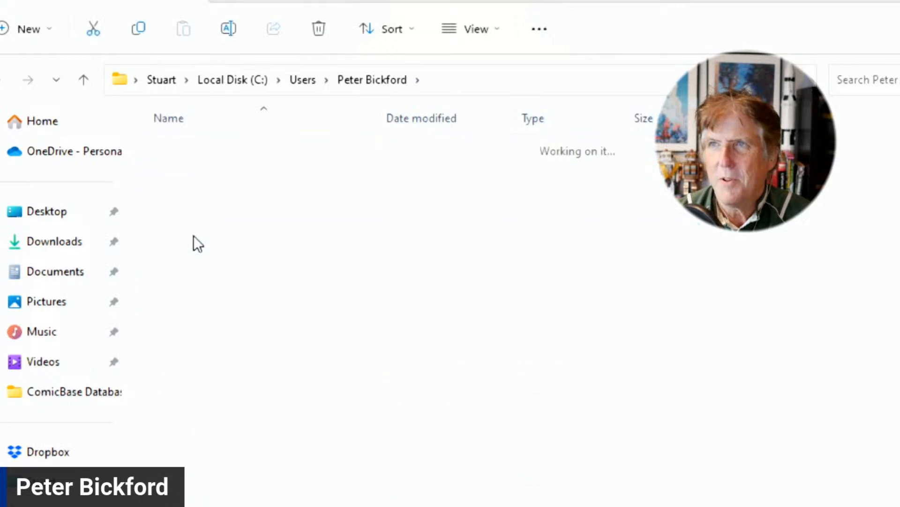
pyautogui.click(197, 255)
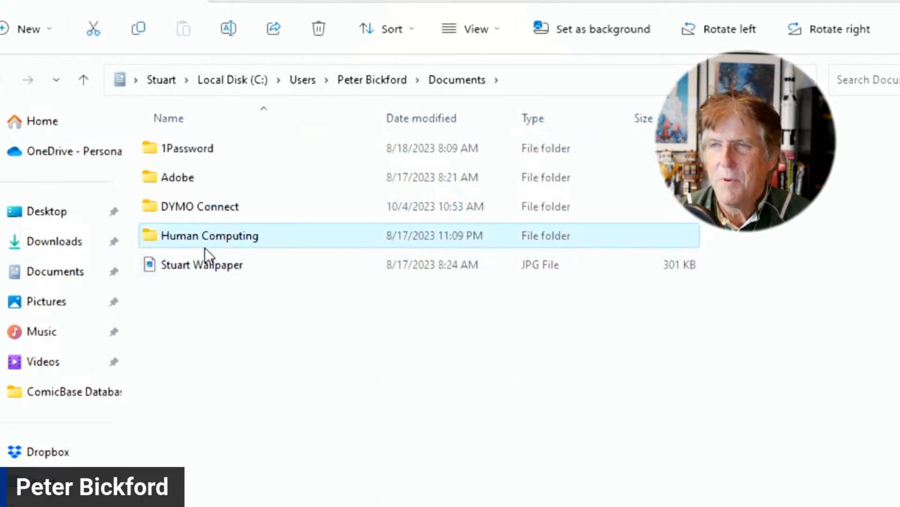
pyautogui.doubleClick(204, 247)
pyautogui.click(229, 174)
pyautogui.doubleClick(228, 174)
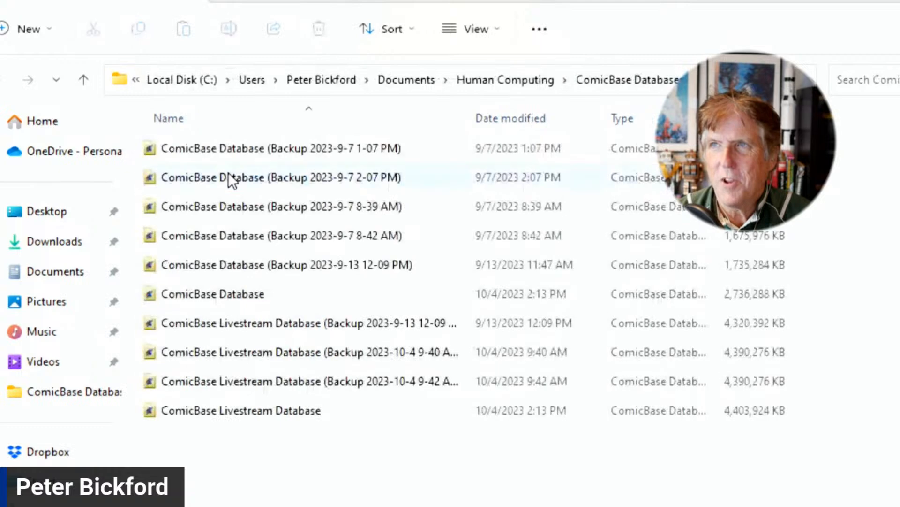
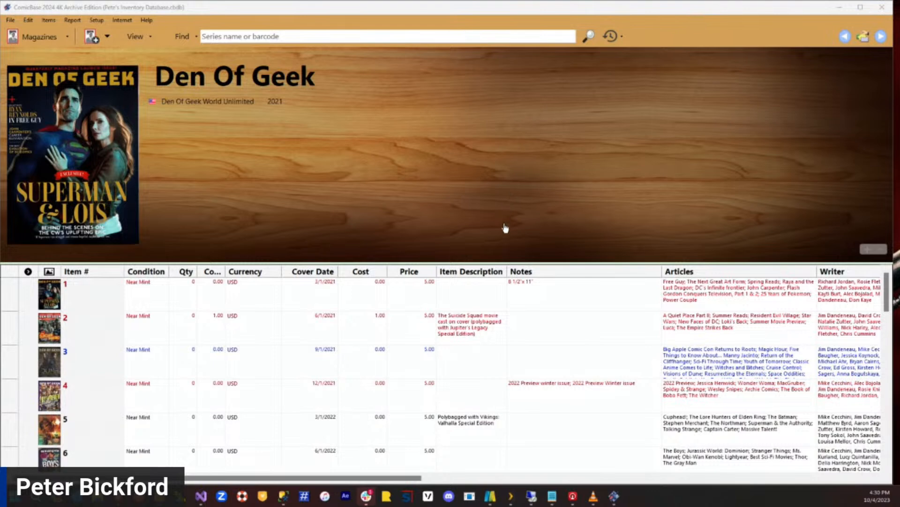
# - Select the whole row of Den Of Geek issue 3, view the commands available for it and dismiss them
pyautogui.click(506, 254)
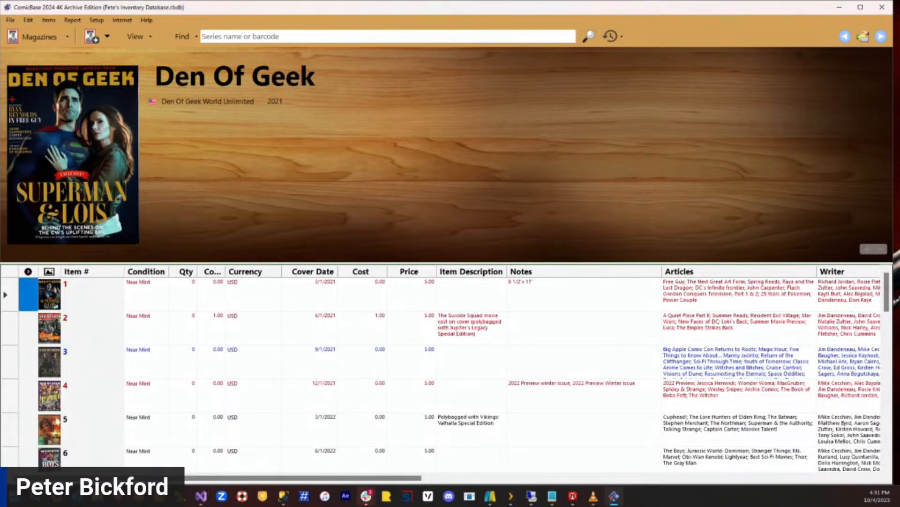
pyautogui.click(192, 349)
pyautogui.moveTo(19, 370); pyautogui.dragTo(21, 371)
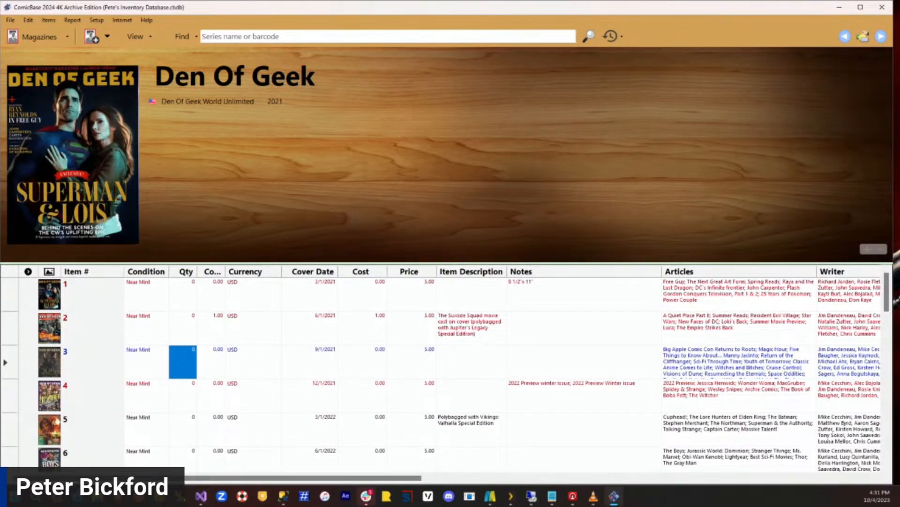
pyautogui.click(13, 373)
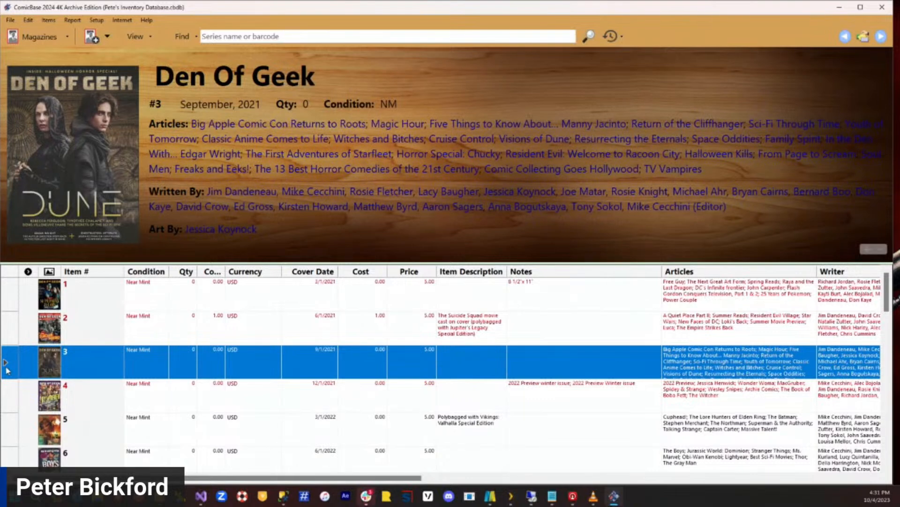
pyautogui.rightClick(7, 370)
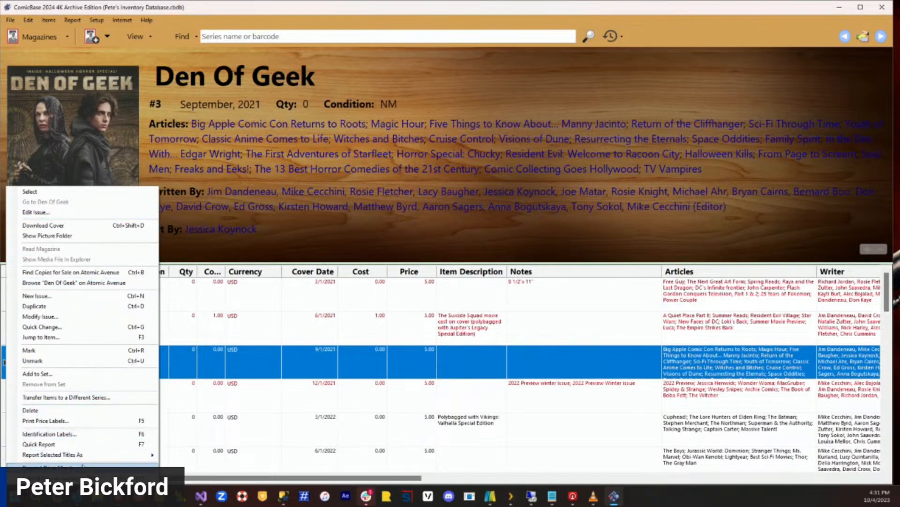
pyautogui.click(213, 324)
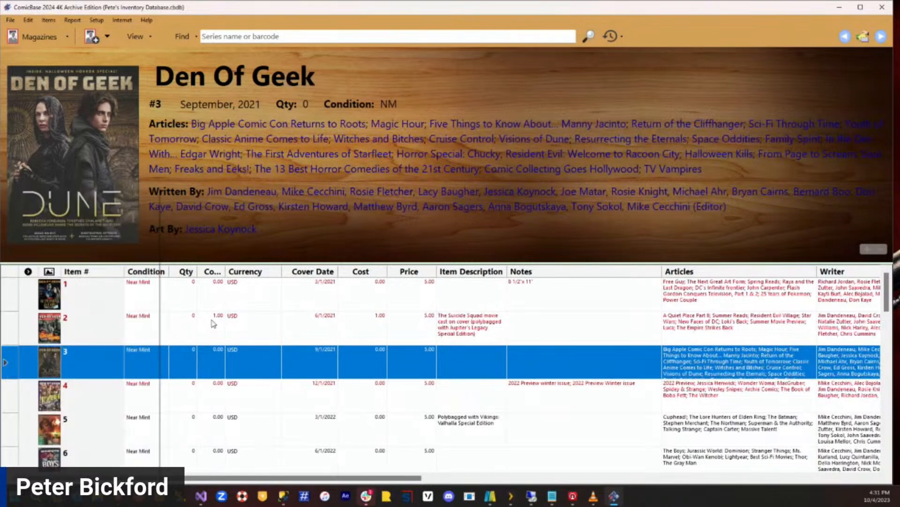
pyautogui.click(214, 324)
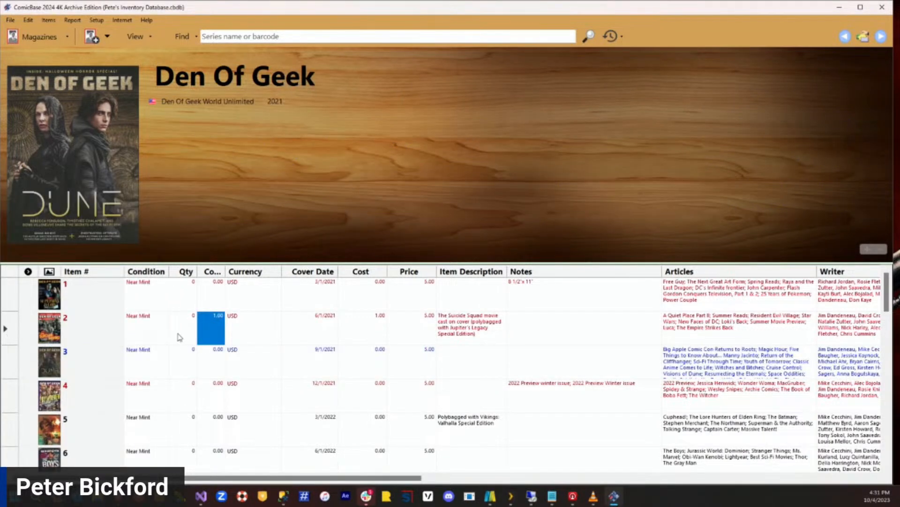
# - Compare the commands available for issue 2 with only one cell selected and with its whole row selected
pyautogui.click(283, 335)
pyautogui.rightClick(283, 334)
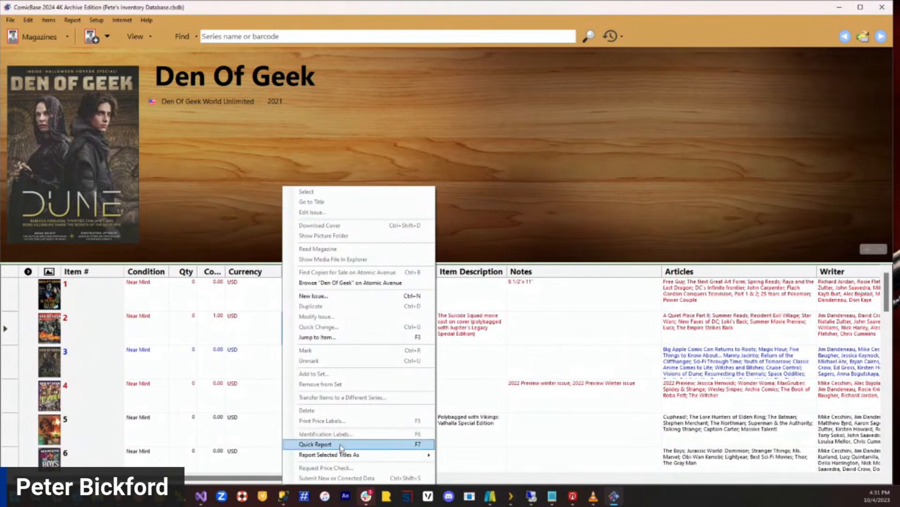
pyautogui.click(164, 373)
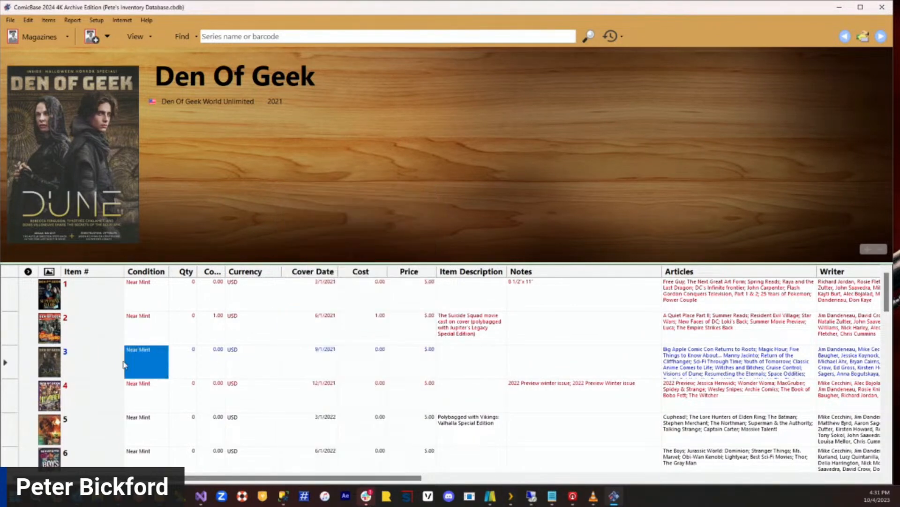
pyautogui.click(4, 328)
pyautogui.rightClick(4, 328)
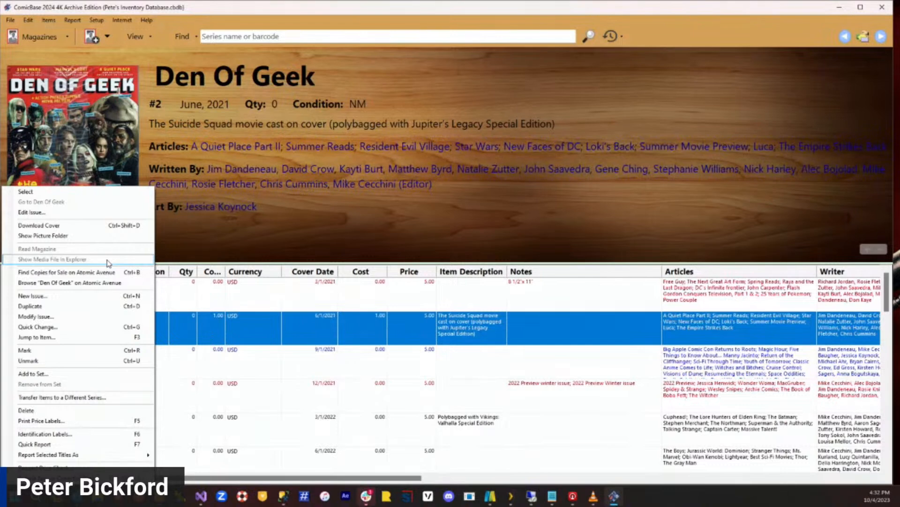
pyautogui.click(259, 307)
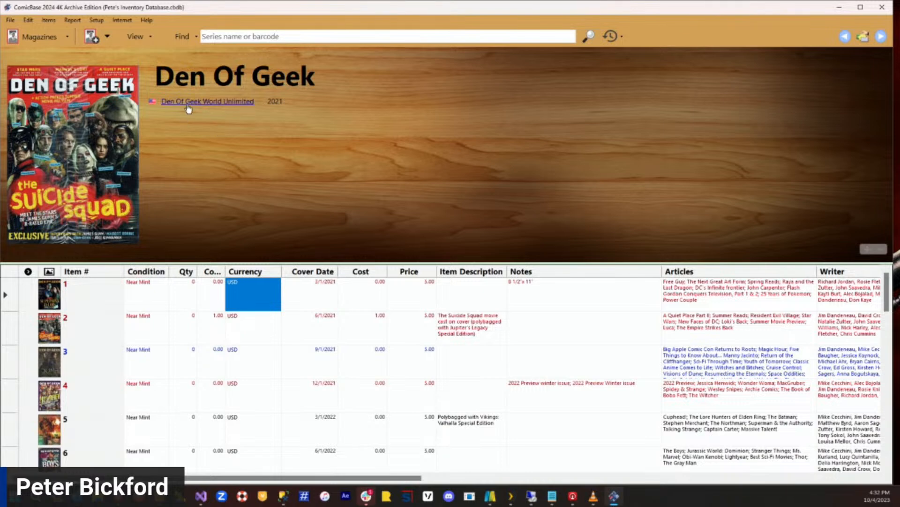
# - Preview the identification label for Den Of Geek issue 1 and close the preview
pyautogui.click(9, 295)
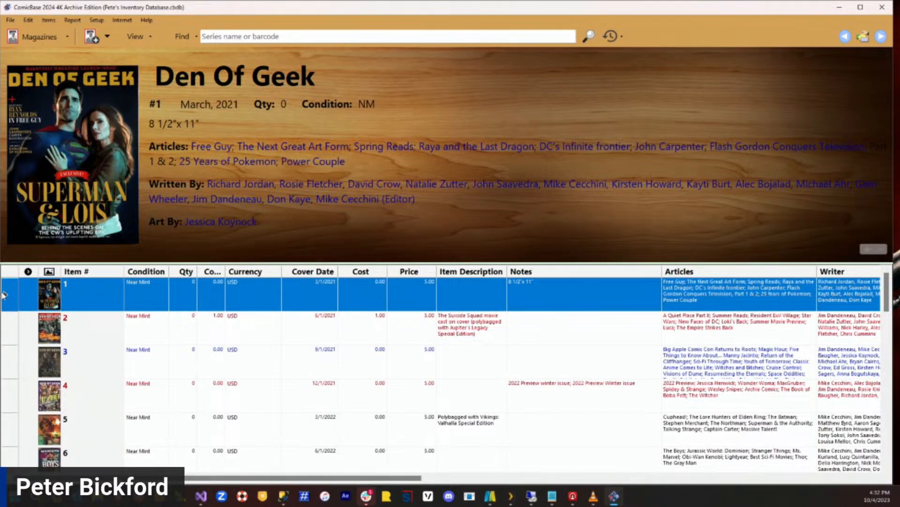
pyautogui.rightClick(8, 294)
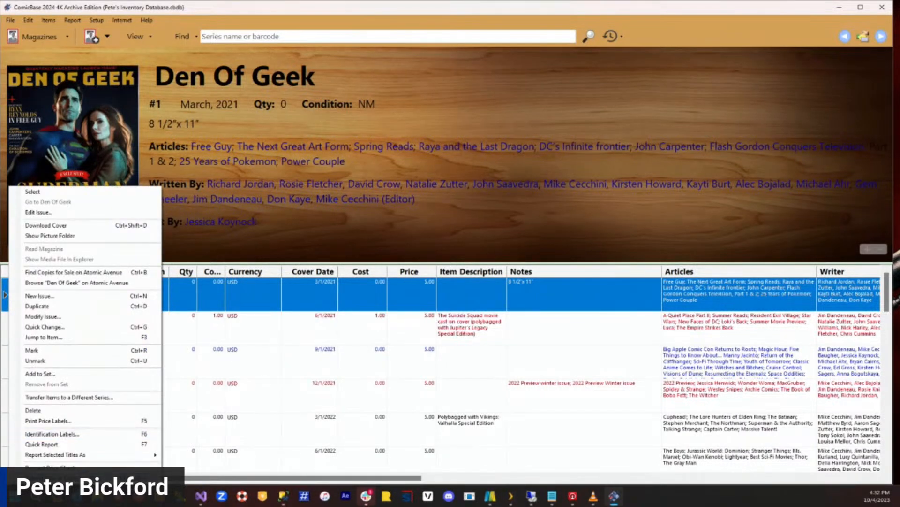
pyautogui.click(76, 435)
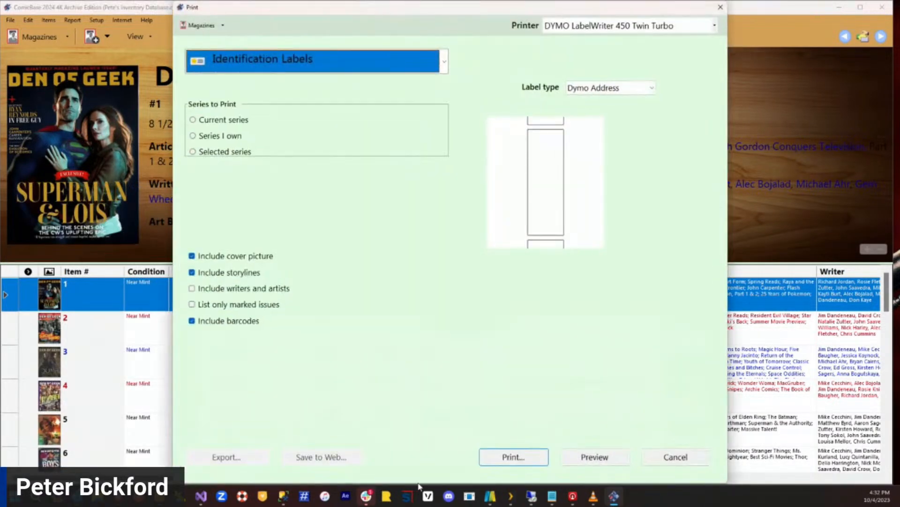
pyautogui.click(594, 459)
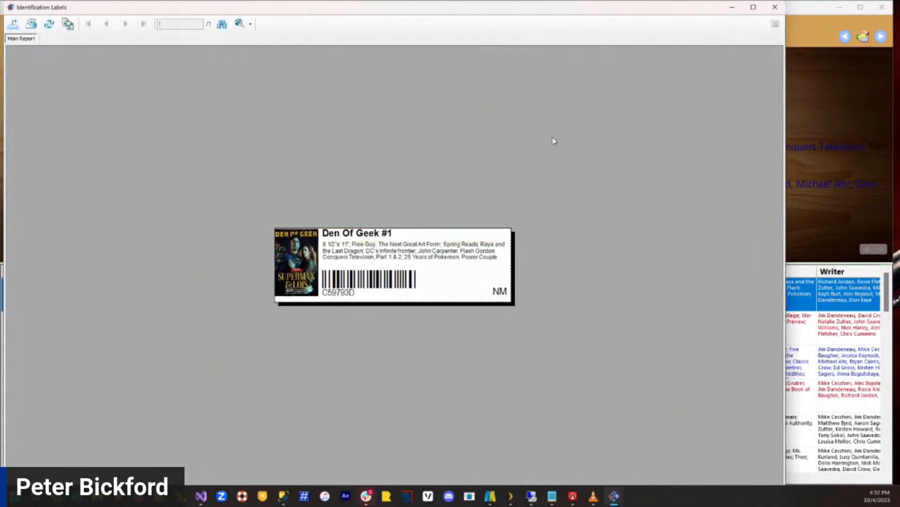
pyautogui.click(775, 7)
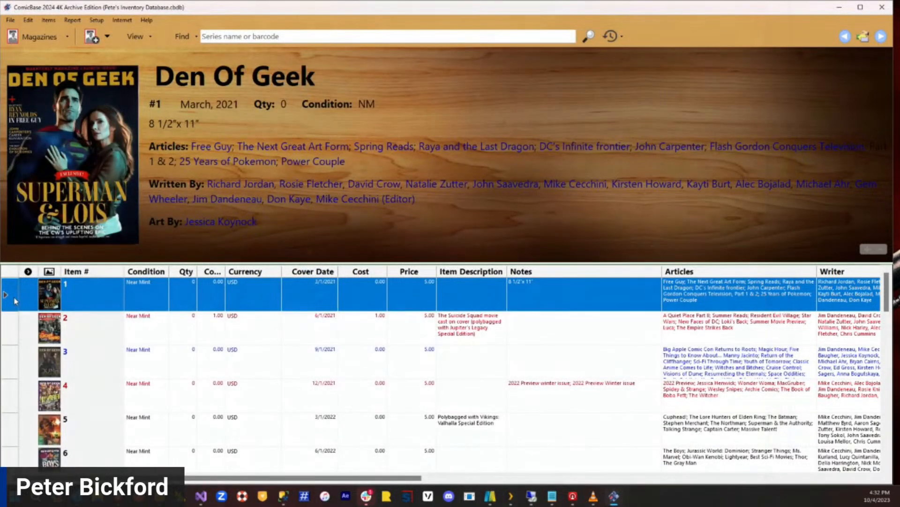
# - Preview the identification labels for issues 1 to 5 together, page through to the last label and close the preview
pyautogui.moveTo(14, 300); pyautogui.dragTo(6, 429)
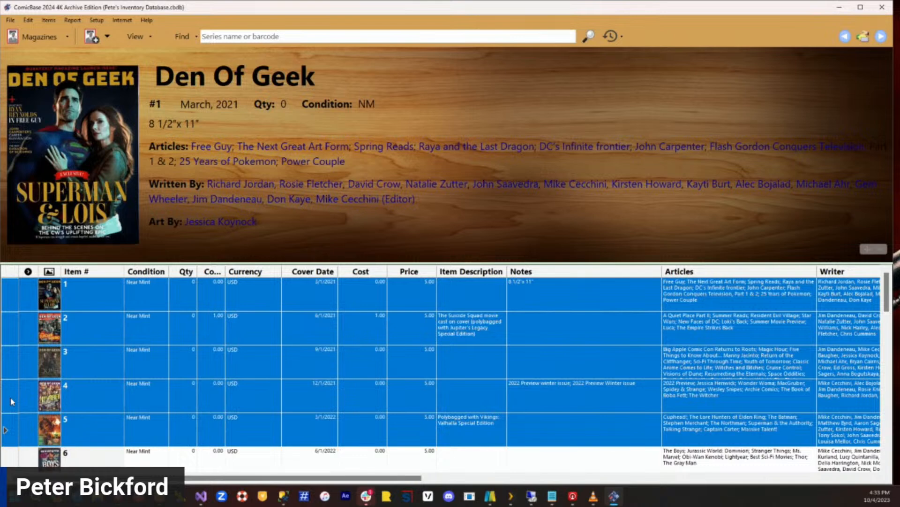
pyautogui.rightClick(5, 362)
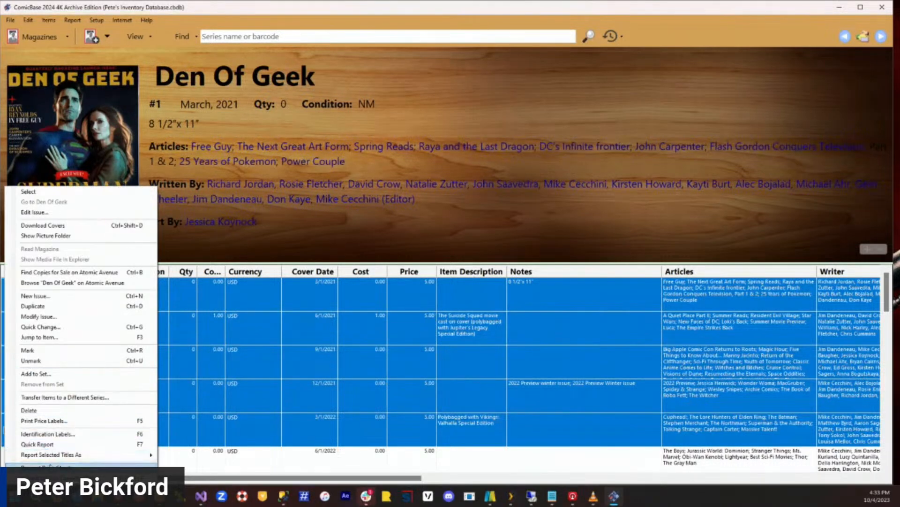
pyautogui.click(70, 435)
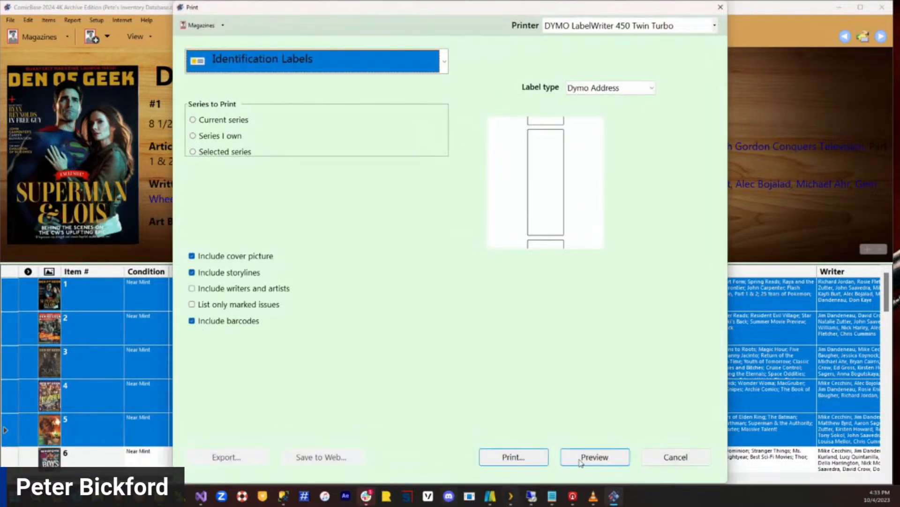
pyautogui.click(581, 460)
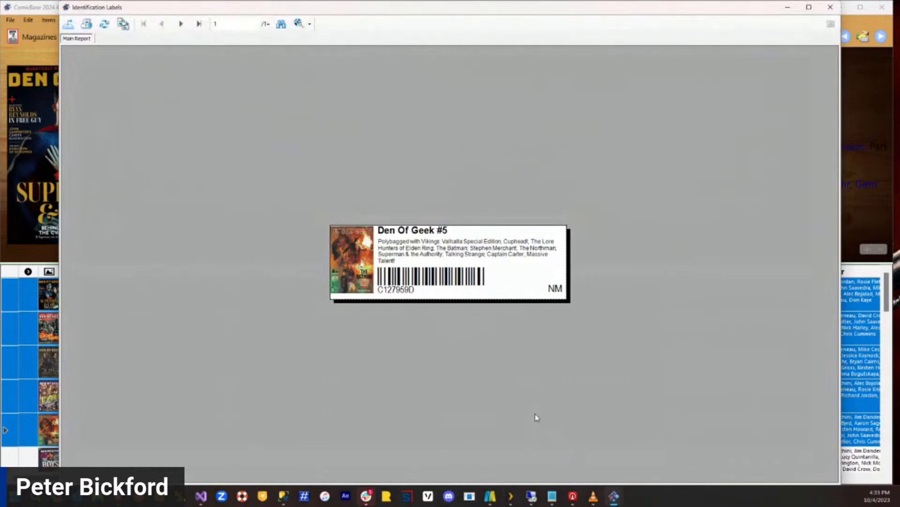
pyautogui.press('pagedown')
pyautogui.press('pagedown')
pyautogui.press('pagedown')
pyautogui.press('pagedown')
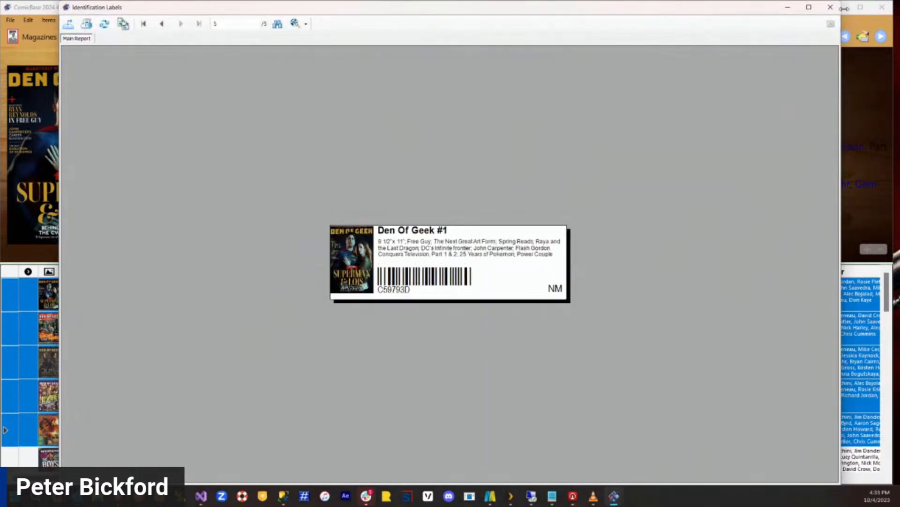
pyautogui.click(830, 8)
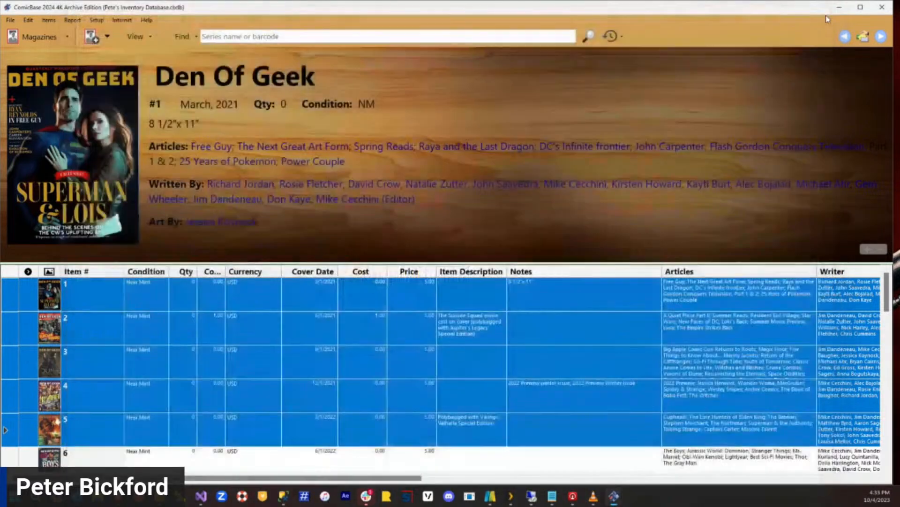
# - Select issue 2 and look up the Den Of Geek series on Atomic Avenue from its title
pyautogui.click(7, 328)
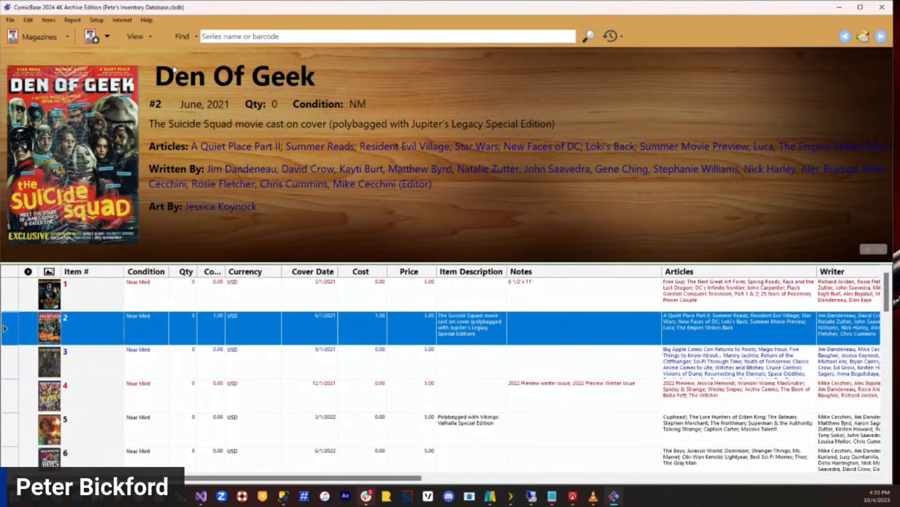
pyautogui.rightClick(274, 83)
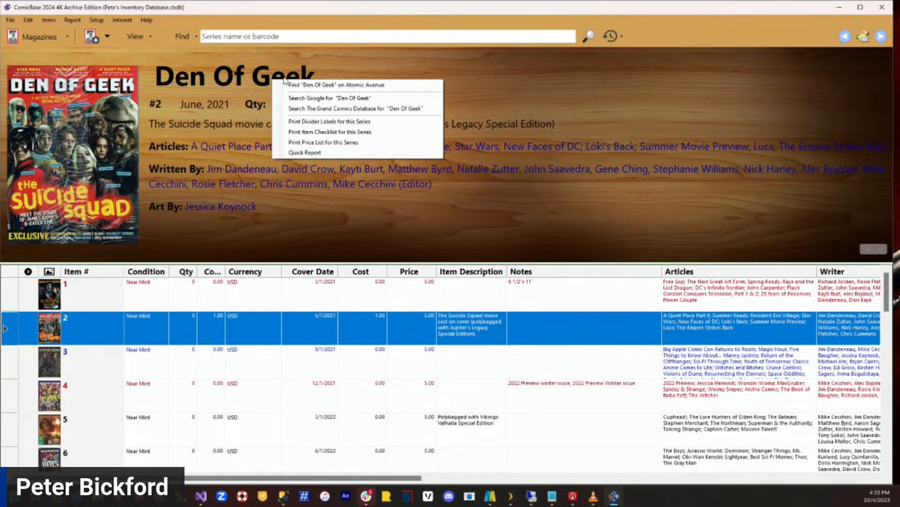
pyautogui.click(301, 87)
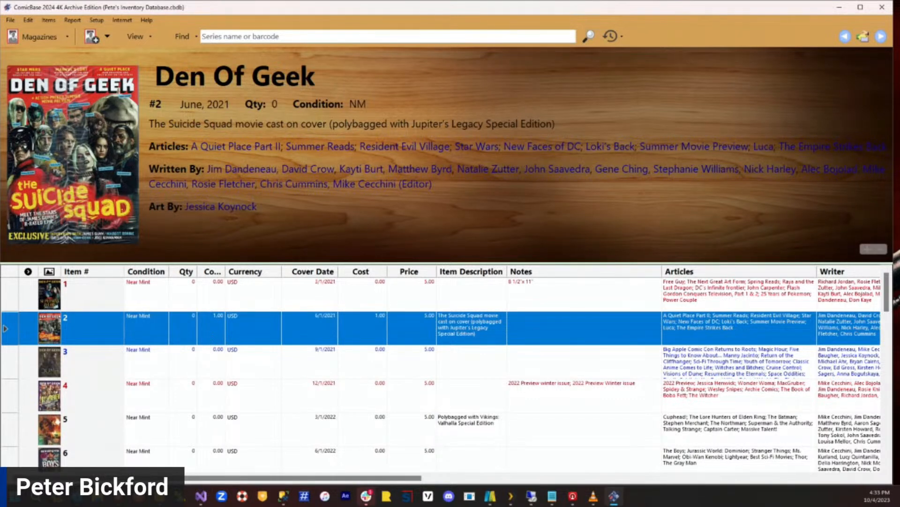
# - Check the search and print commands offered for the Den Of Geek series title
pyautogui.rightClick(273, 78)
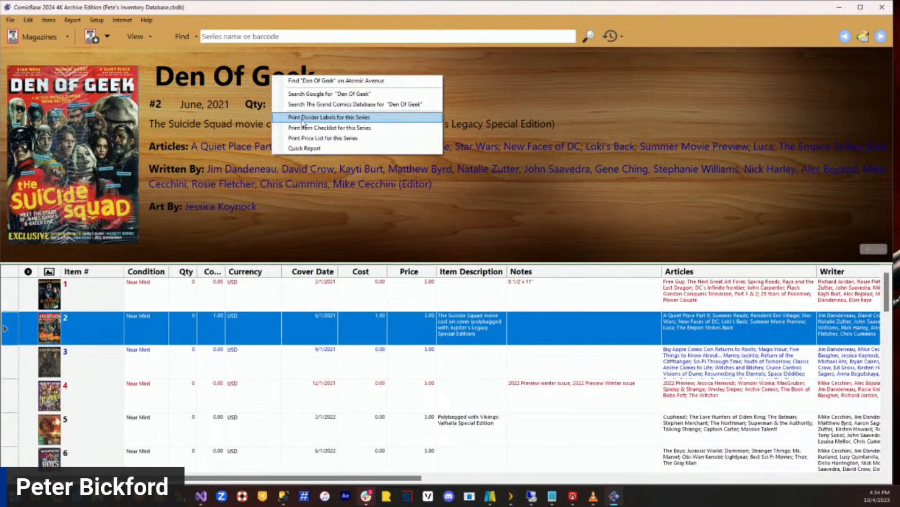
pyautogui.click(276, 37)
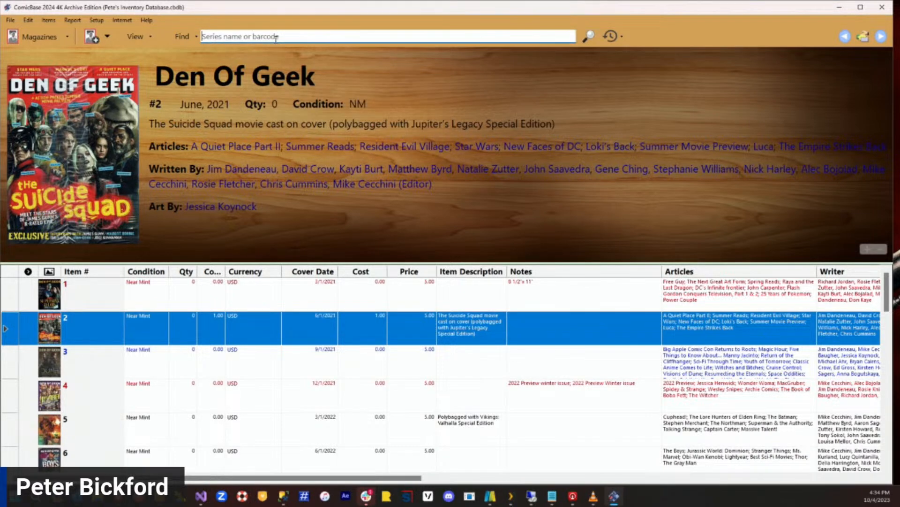
# - Find the series Josie & the Pussycats (2nd Series) by name and open it
pyautogui.write('josie and the puss')
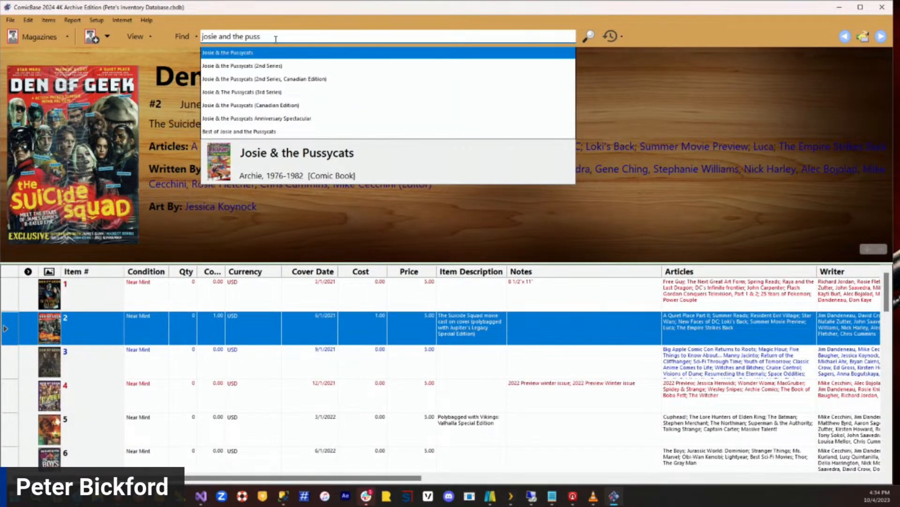
pyautogui.press('Down')
pyautogui.press('Return')
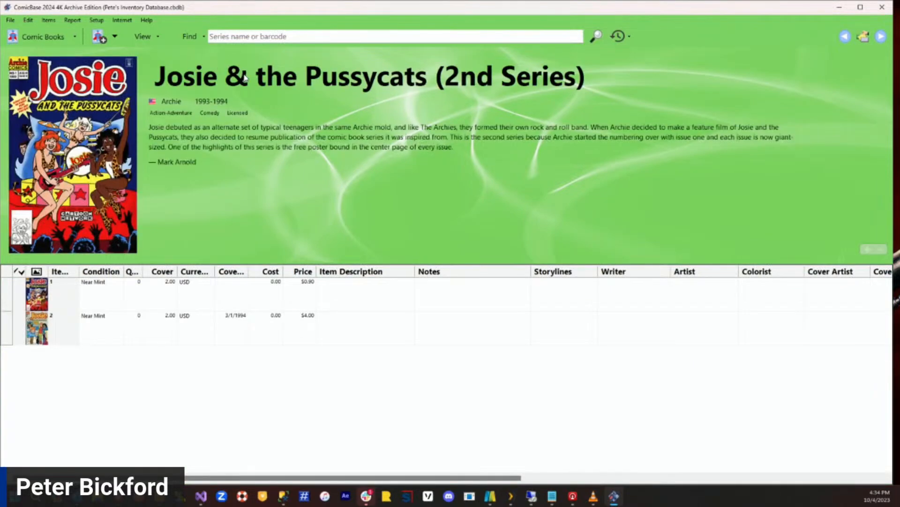
# - Preview the divider label for Josie & the Pussycats (2nd Series), close the preview and check the other commands offered for the title
pyautogui.rightClick(242, 79)
pyautogui.click(280, 123)
pyautogui.click(601, 465)
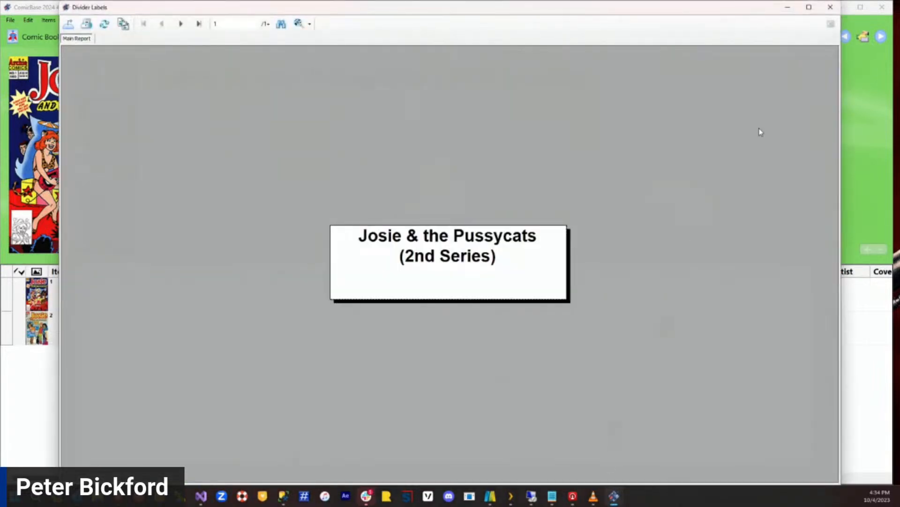
pyautogui.click(831, 7)
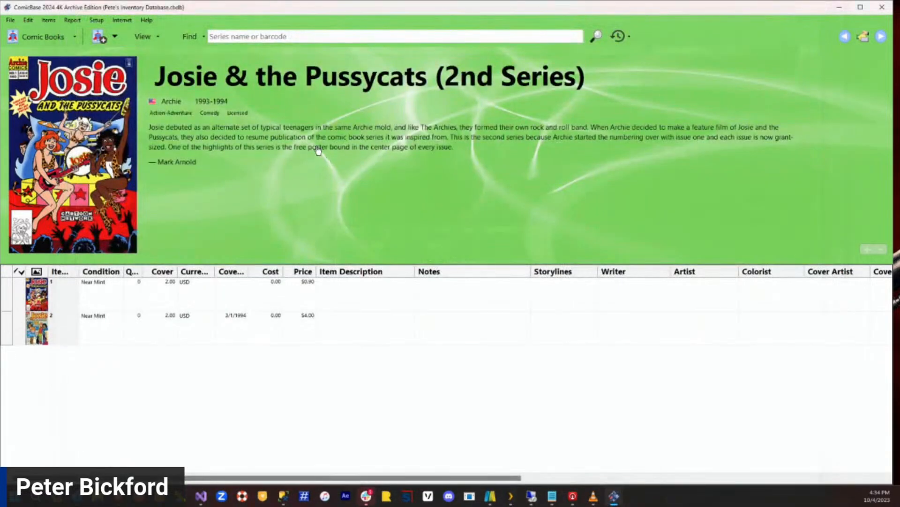
pyautogui.rightClick(308, 79)
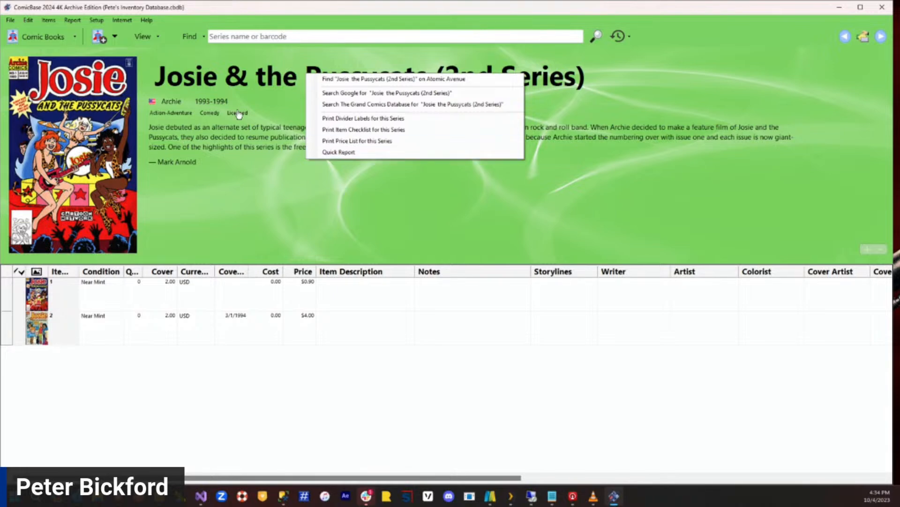
pyautogui.click(519, 71)
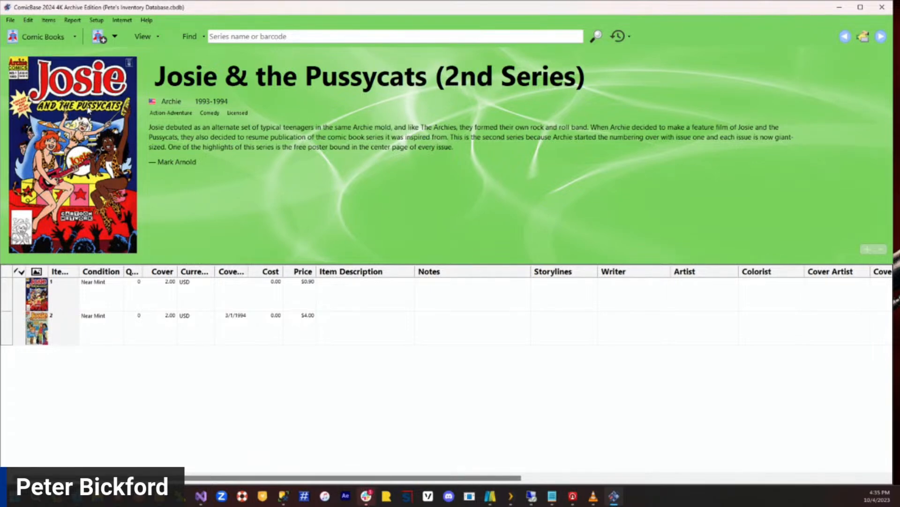
# - Open the folder holding the series' cover pictures from its cover, look over the image files and close the folder
pyautogui.rightClick(77, 123)
pyautogui.click(107, 127)
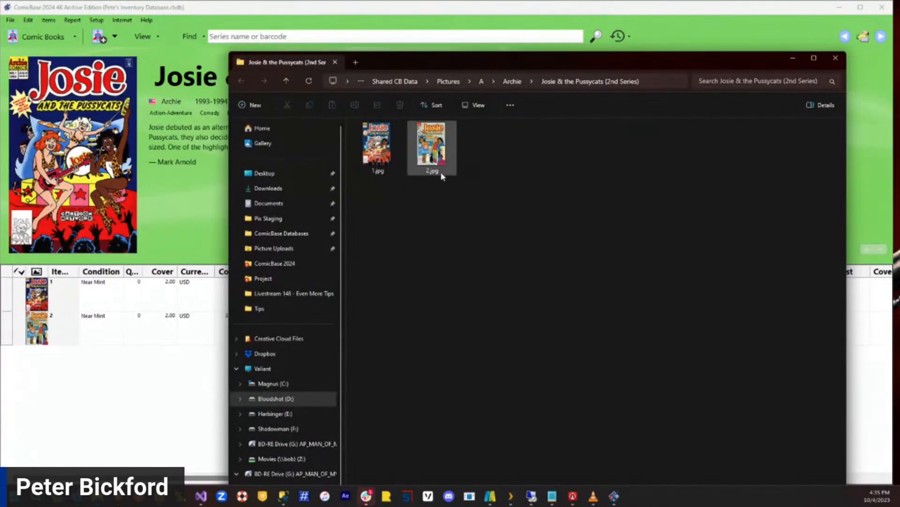
pyautogui.moveTo(591, 257); pyautogui.dragTo(375, 127)
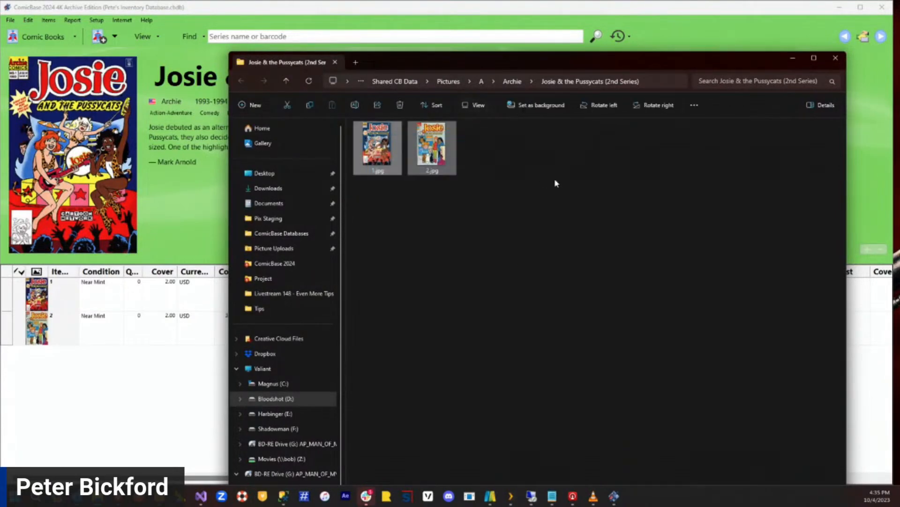
pyautogui.click(555, 183)
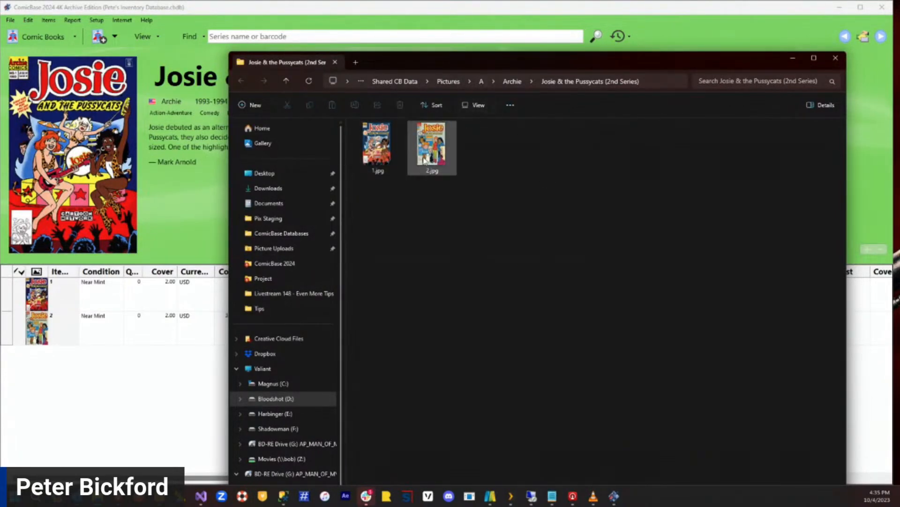
pyautogui.click(835, 65)
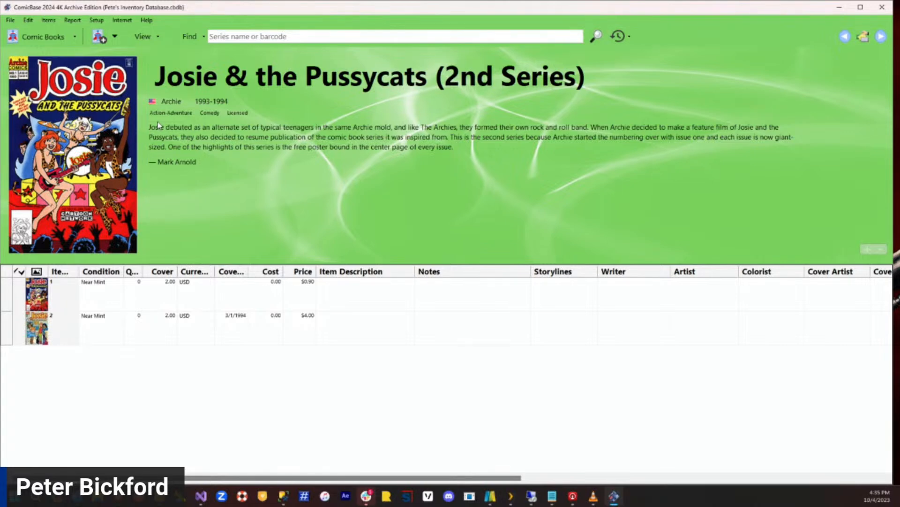
# - Start removing Master ComicBase Database.cbdb from the list of recent databases, and cancel the removal
pyautogui.click(11, 20)
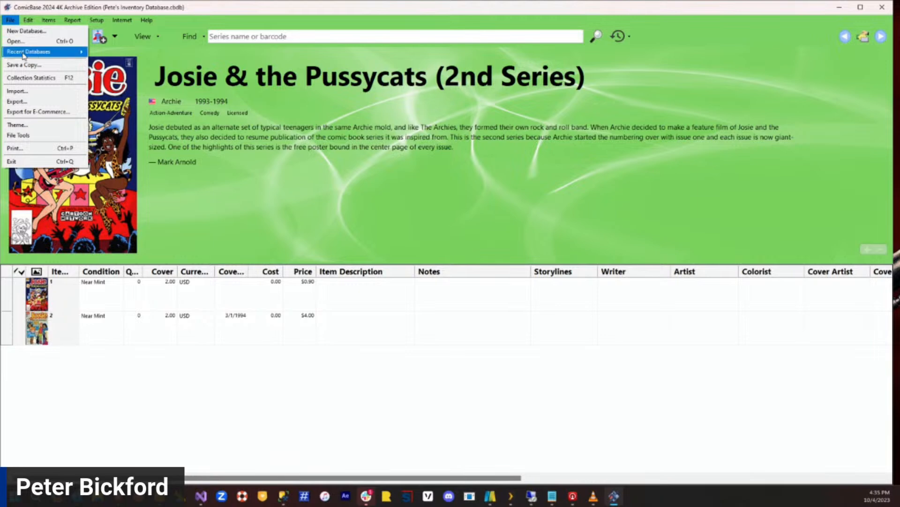
pyautogui.moveTo(22, 57)
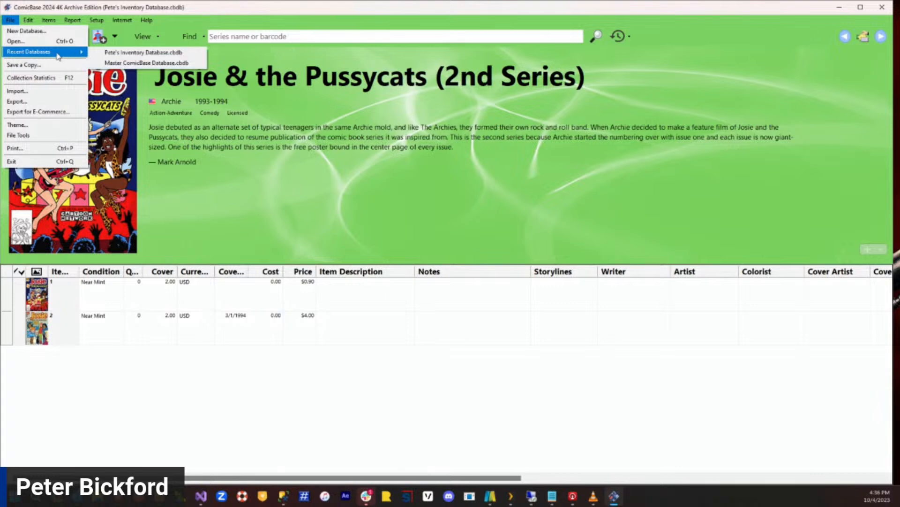
pyautogui.rightClick(140, 64)
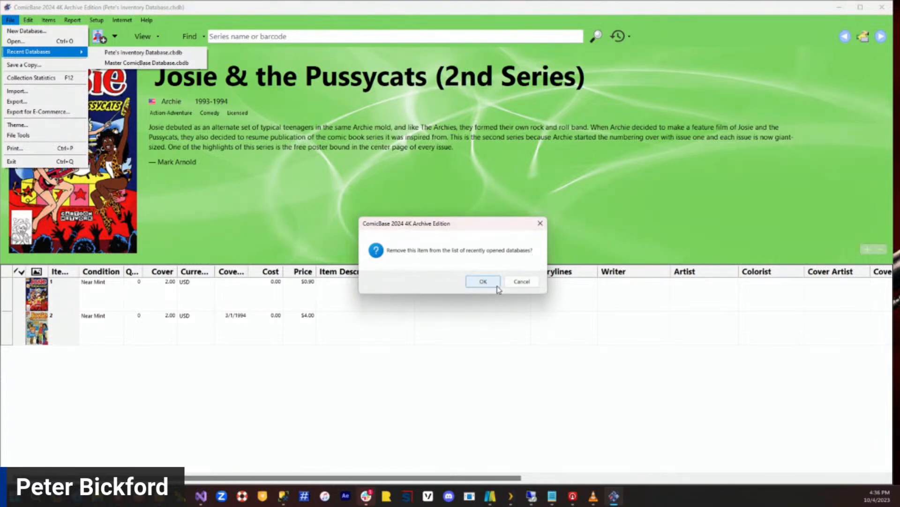
pyautogui.click(522, 287)
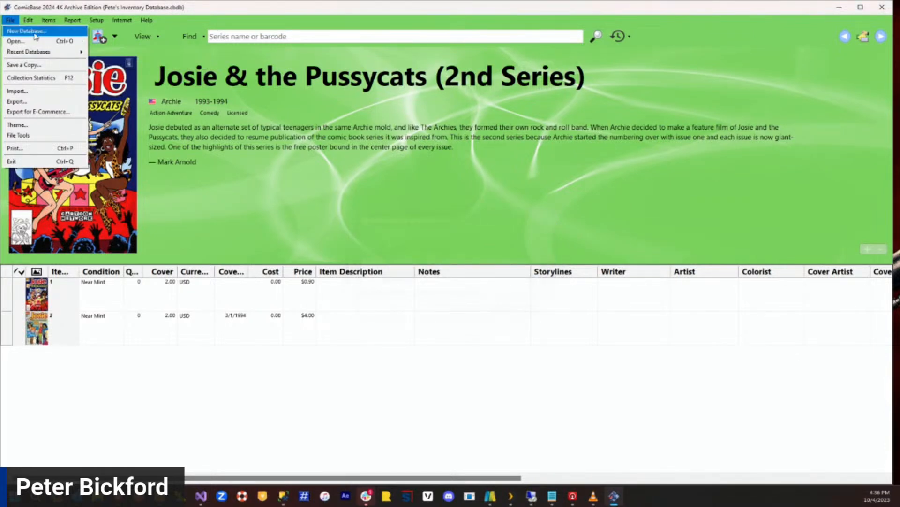
pyautogui.click(125, 11)
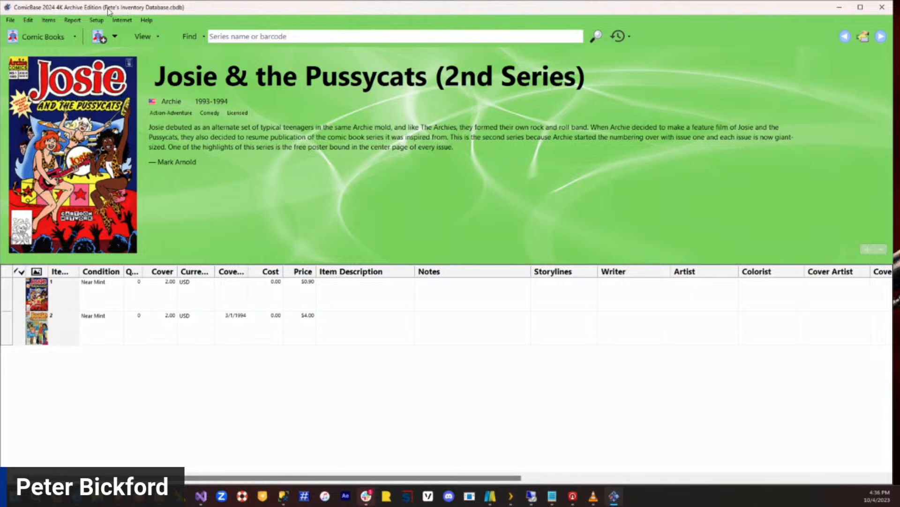
pyautogui.click(9, 20)
pyautogui.click(486, 400)
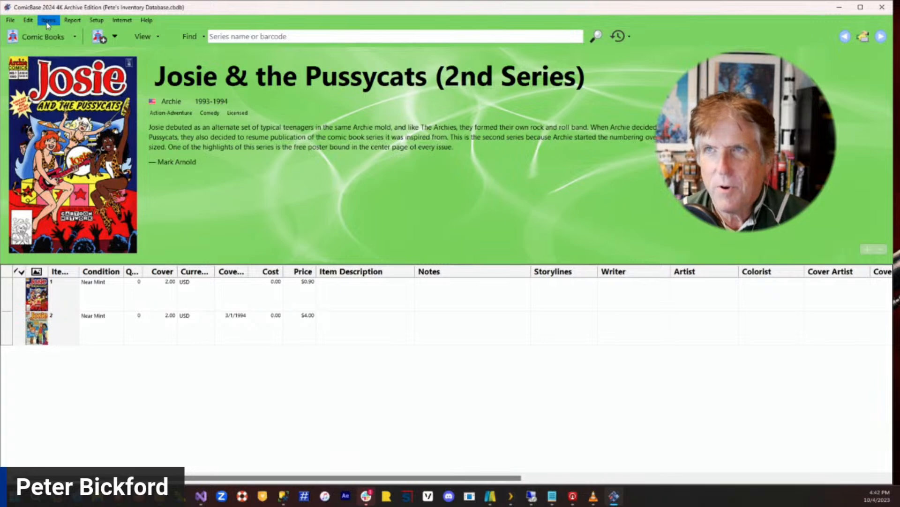
pyautogui.click(48, 25)
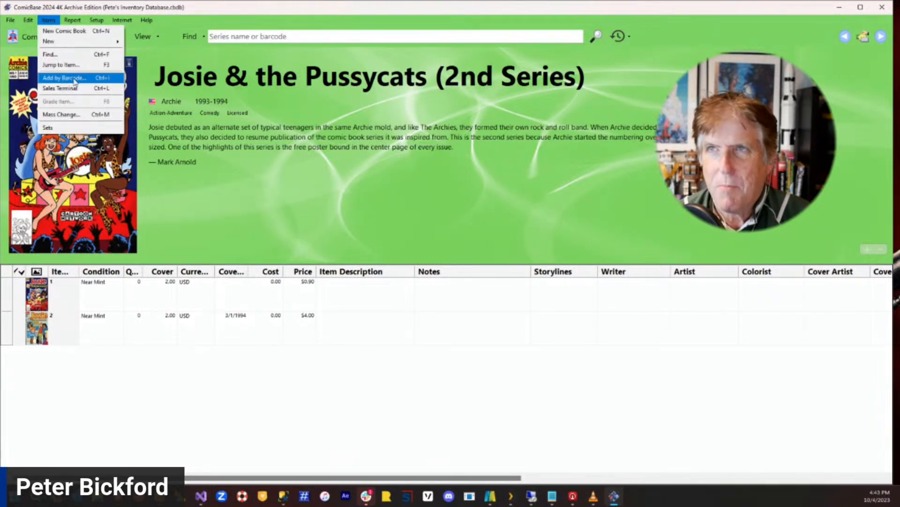
pyautogui.click(65, 10)
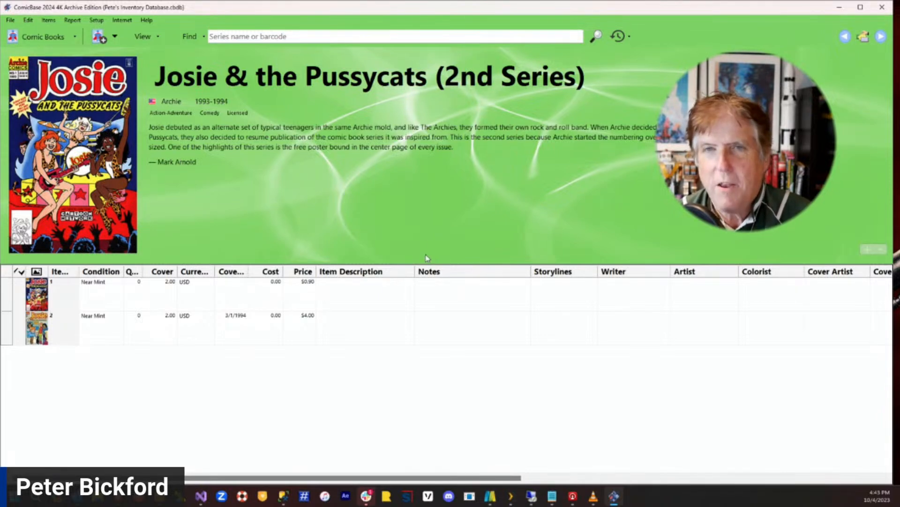
pyautogui.click(49, 20)
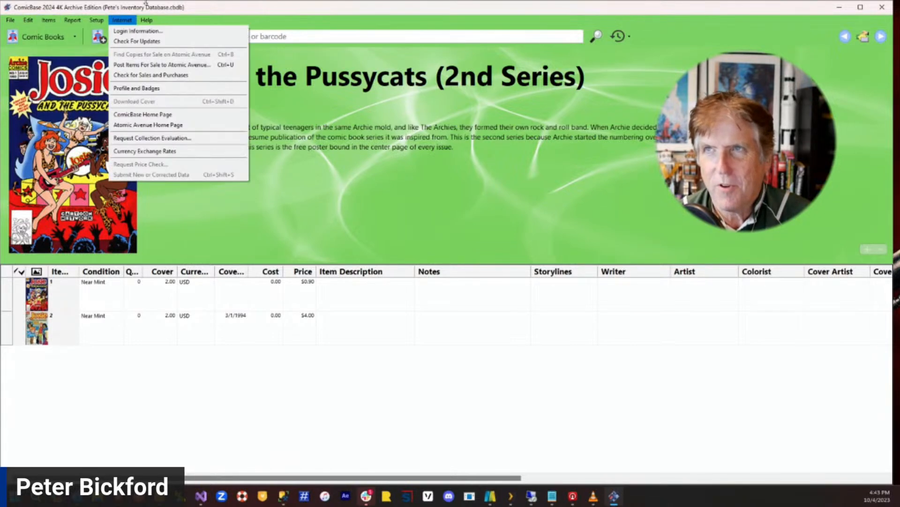
# - Enlarge the series header area by lowering the border above the issue list
pyautogui.moveTo(553, 263); pyautogui.dragTo(577, 309)
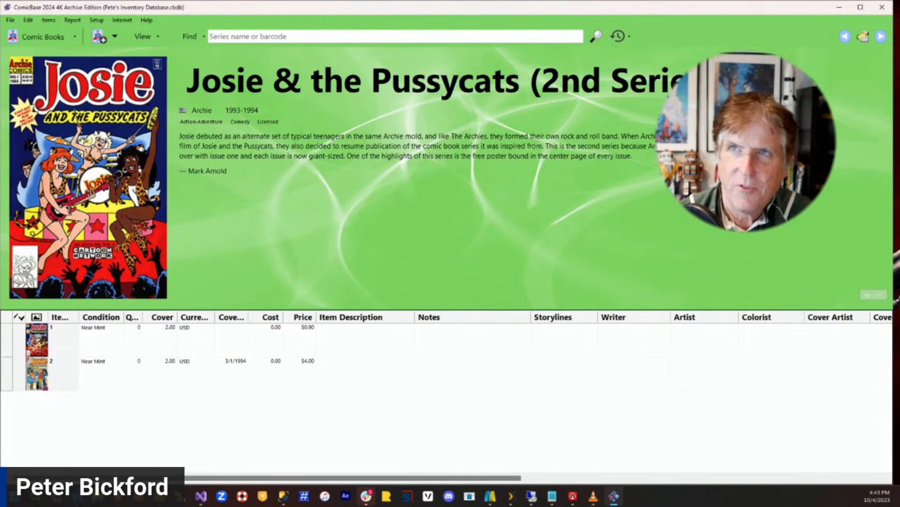
# - Open the Add by Barcode window, move it clear for viewing its options and close it
pyautogui.click(49, 20)
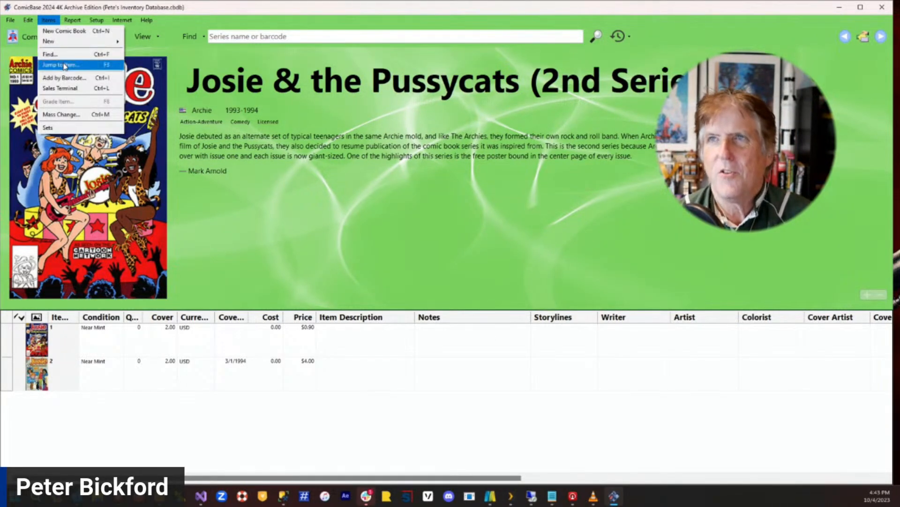
pyautogui.click(64, 82)
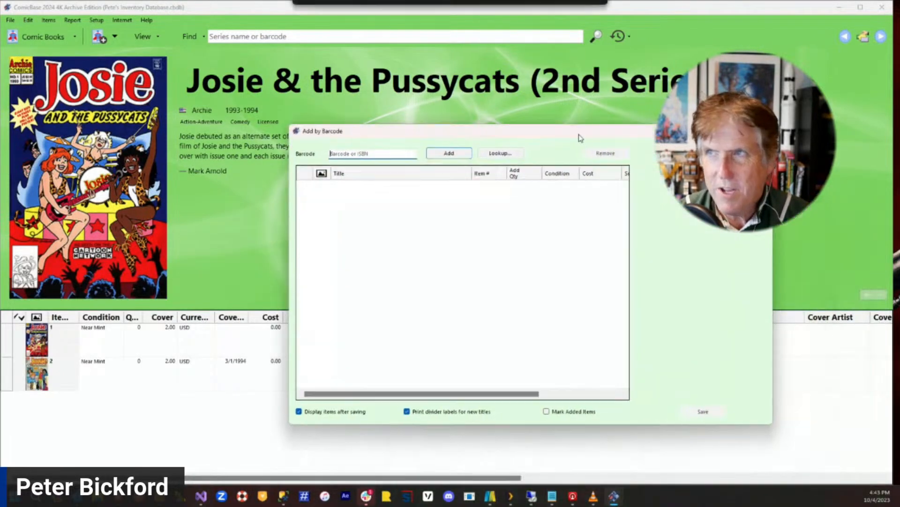
pyautogui.moveTo(579, 136); pyautogui.dragTo(488, 121)
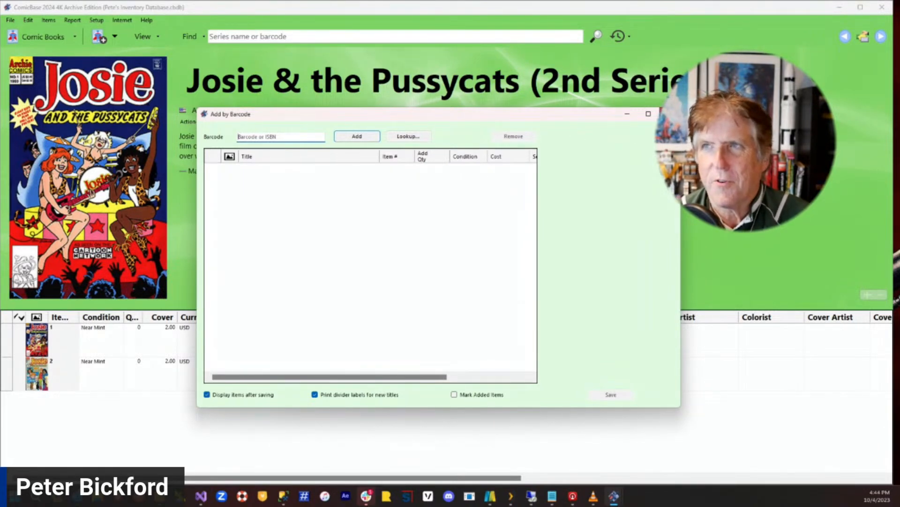
pyautogui.press('Escape')
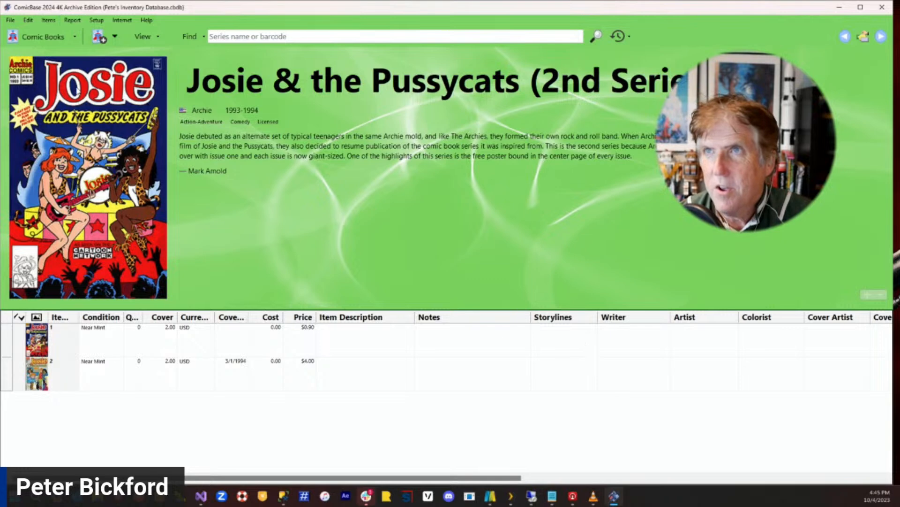
# - Bring up the Add by Barcode window two more times, closing it each time without adding items
pyautogui.click(47, 26)
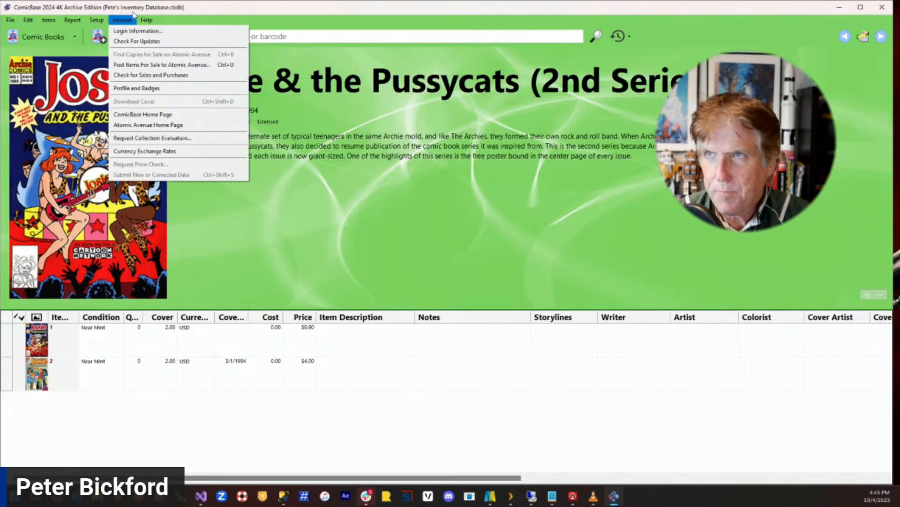
pyautogui.click(163, 9)
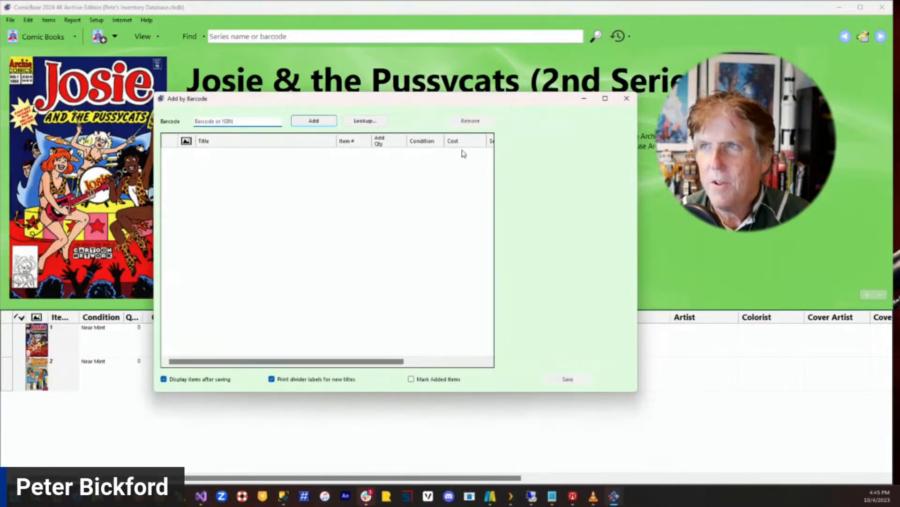
pyautogui.click(626, 98)
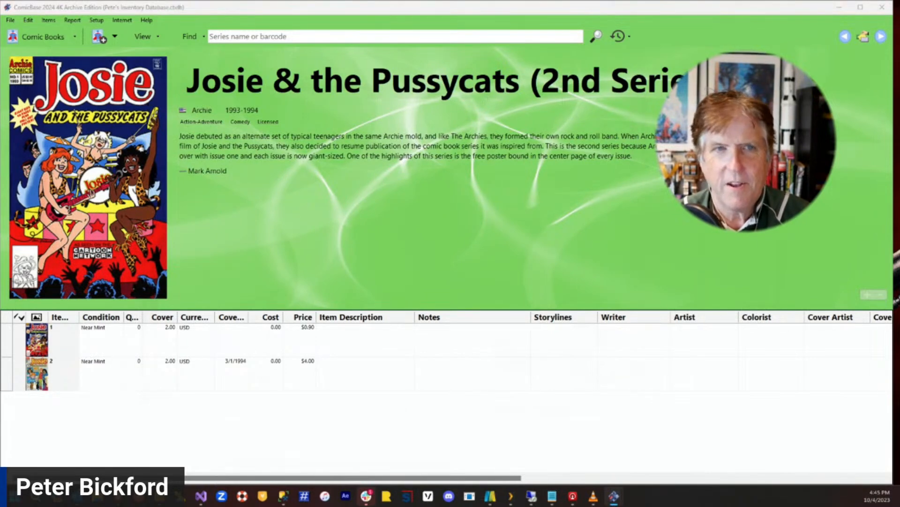
pyautogui.moveTo(538, 138); pyautogui.dragTo(541, 127)
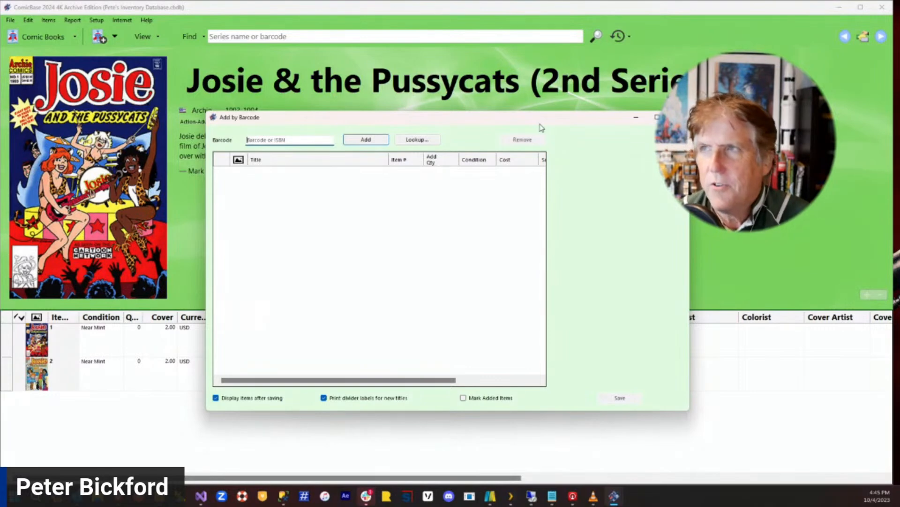
pyautogui.click(678, 117)
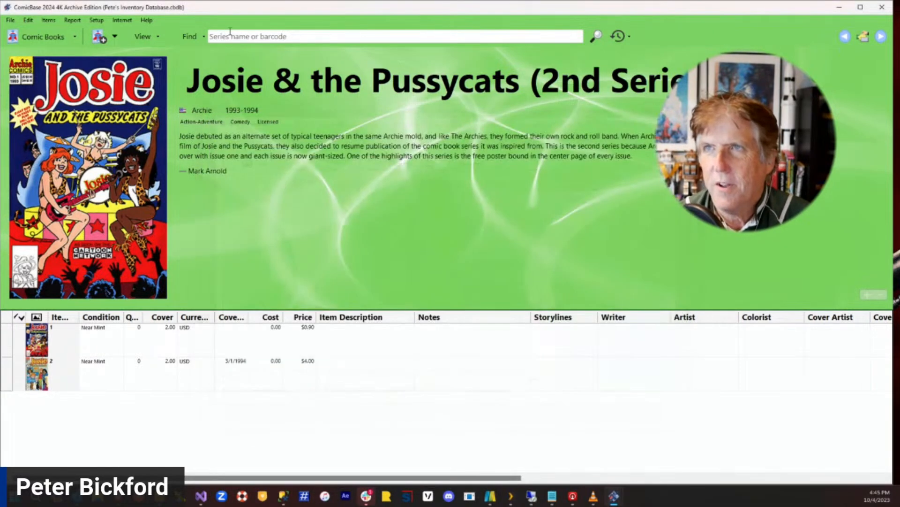
pyautogui.click(10, 21)
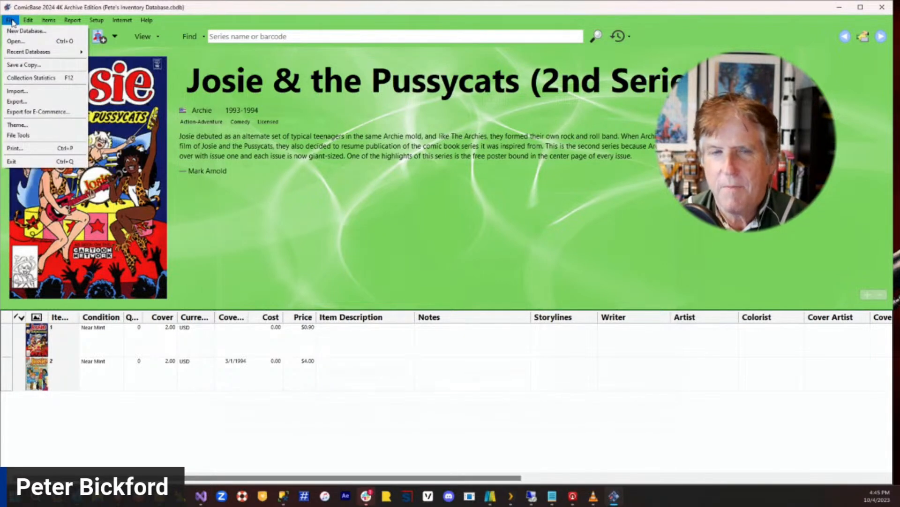
pyautogui.click(48, 6)
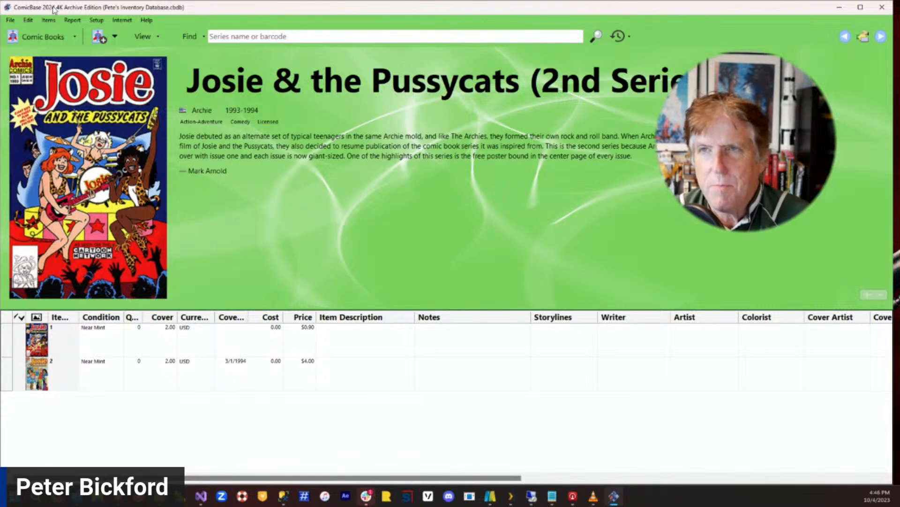
pyautogui.click(72, 20)
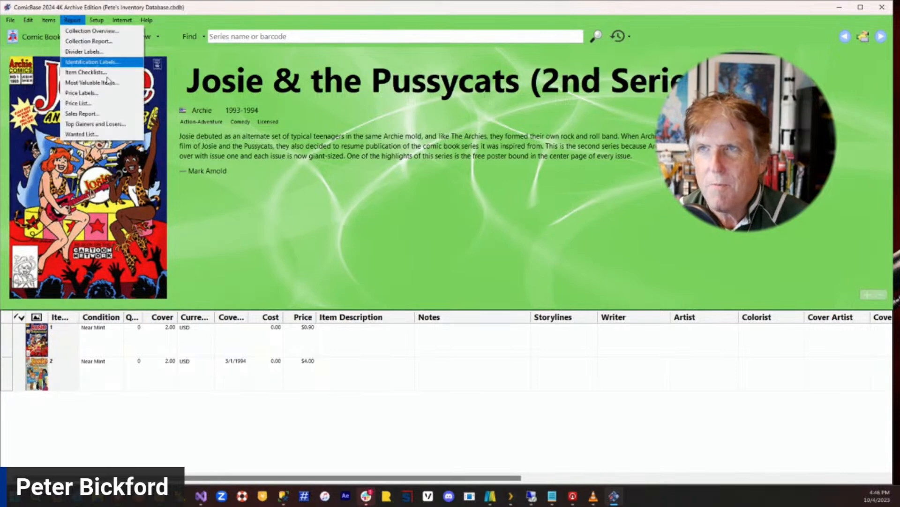
pyautogui.click(29, 21)
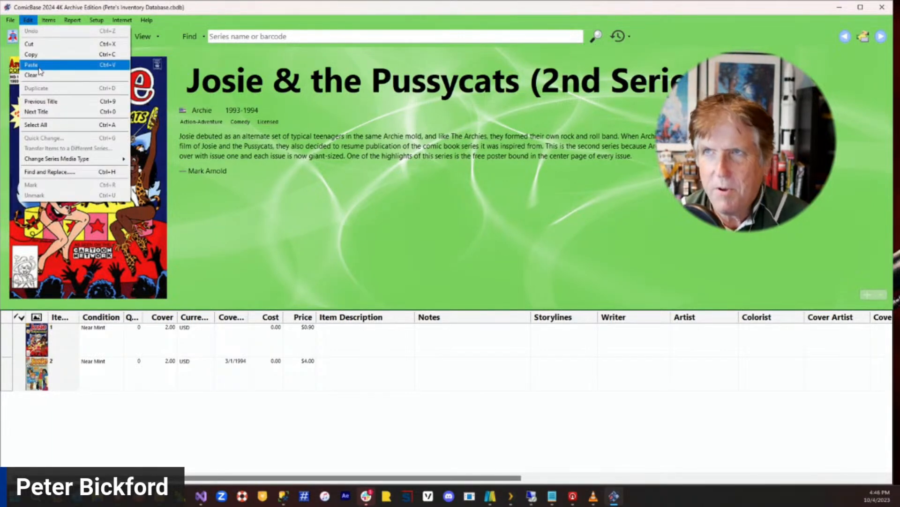
pyautogui.click(91, 9)
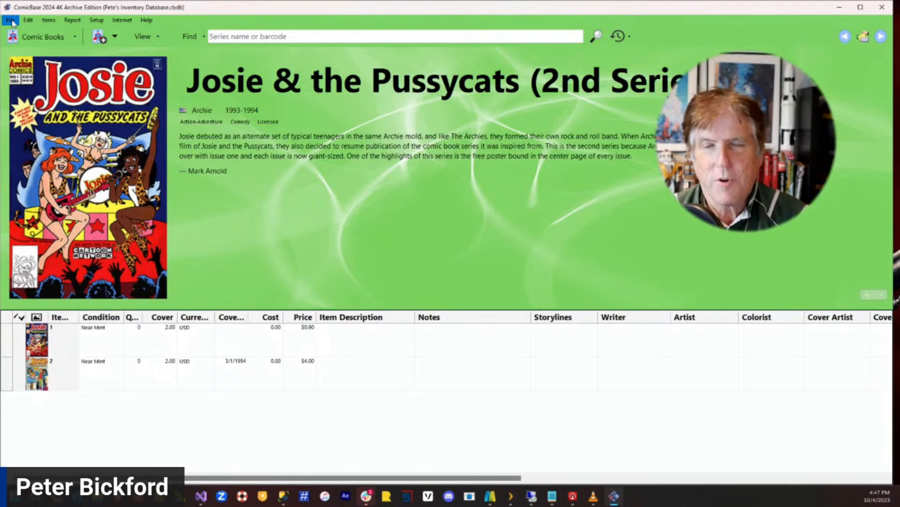
pyautogui.click(10, 21)
pyautogui.click(11, 20)
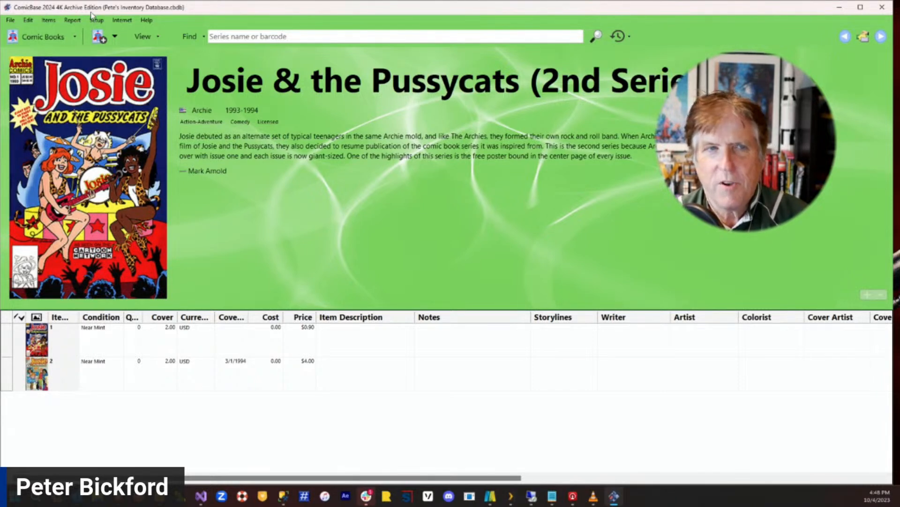
pyautogui.click(9, 22)
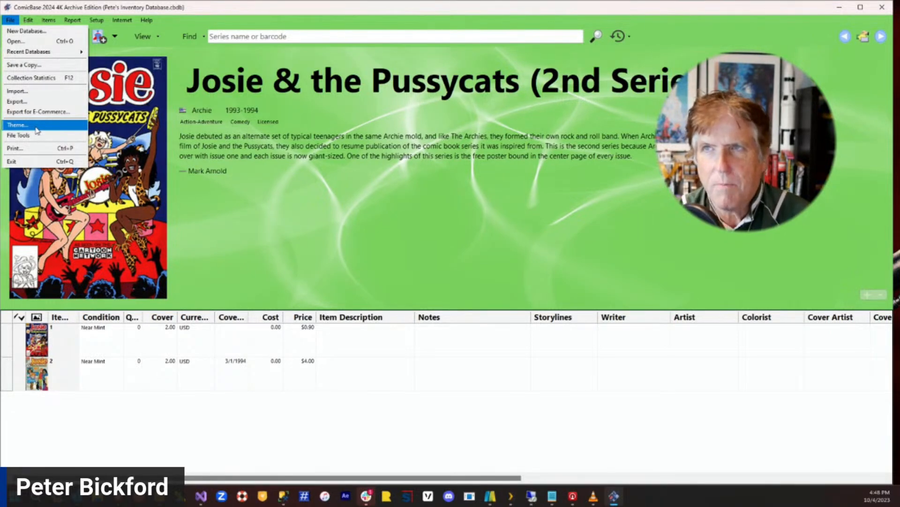
pyautogui.press('Escape')
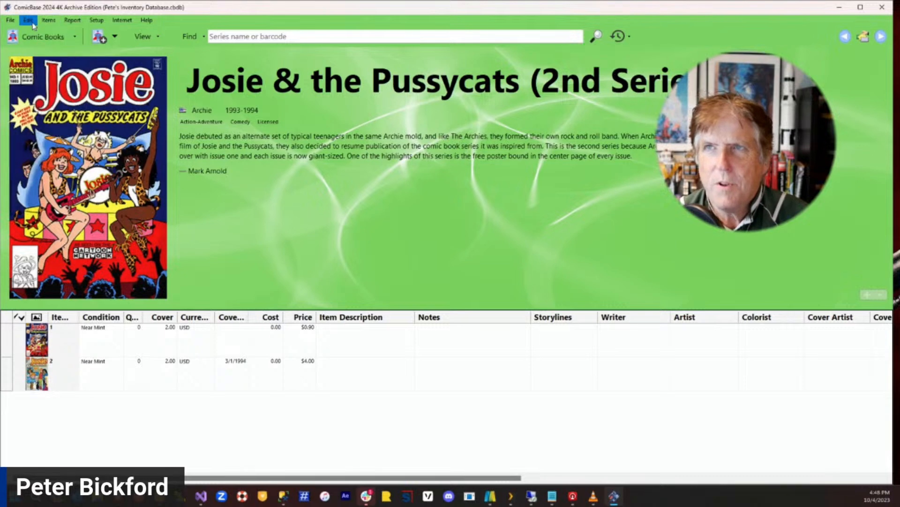
pyautogui.click(49, 22)
pyautogui.moveTo(27, 23)
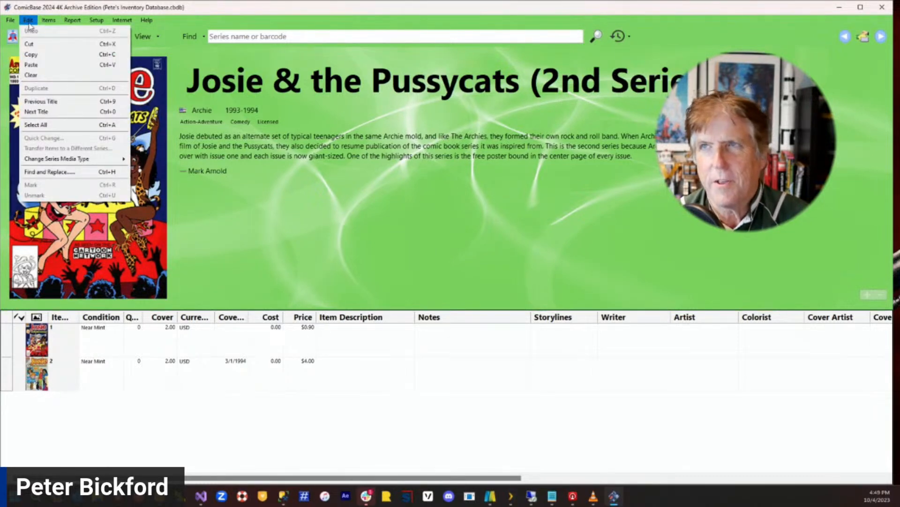
pyautogui.moveTo(64, 27)
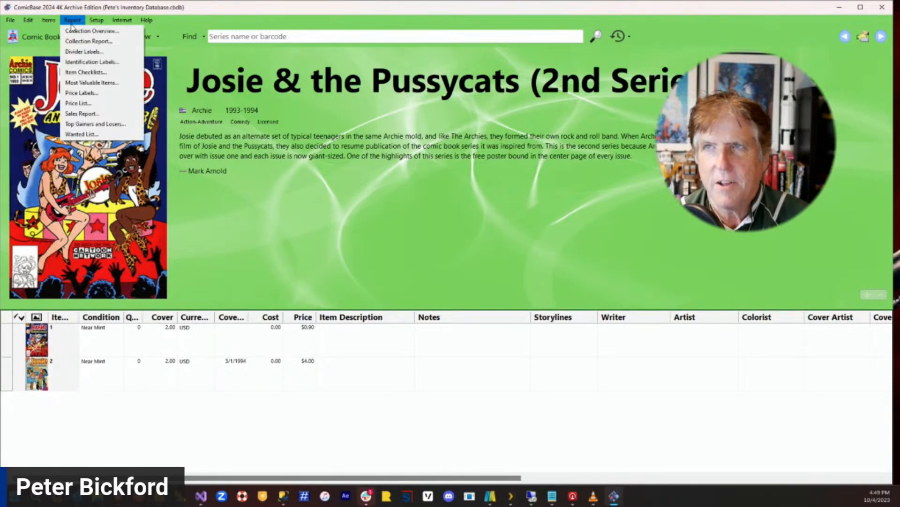
pyautogui.moveTo(102, 27)
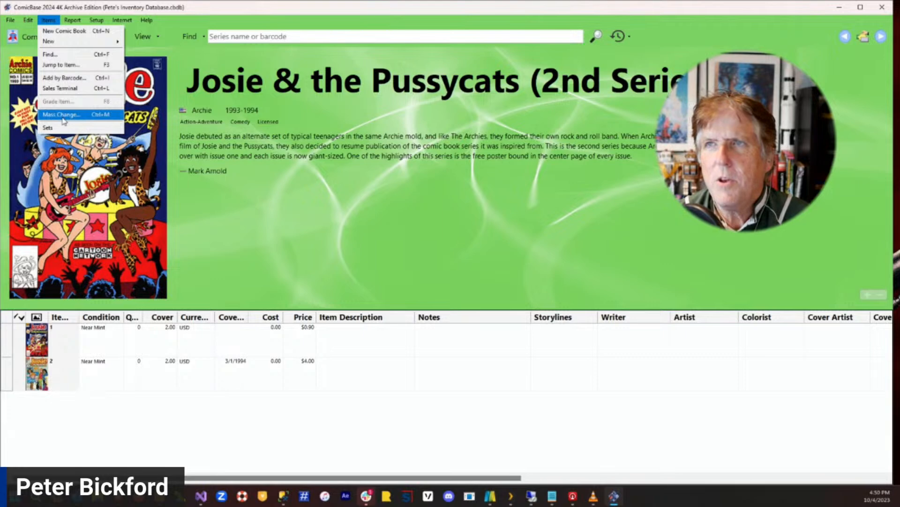
pyautogui.click(56, 9)
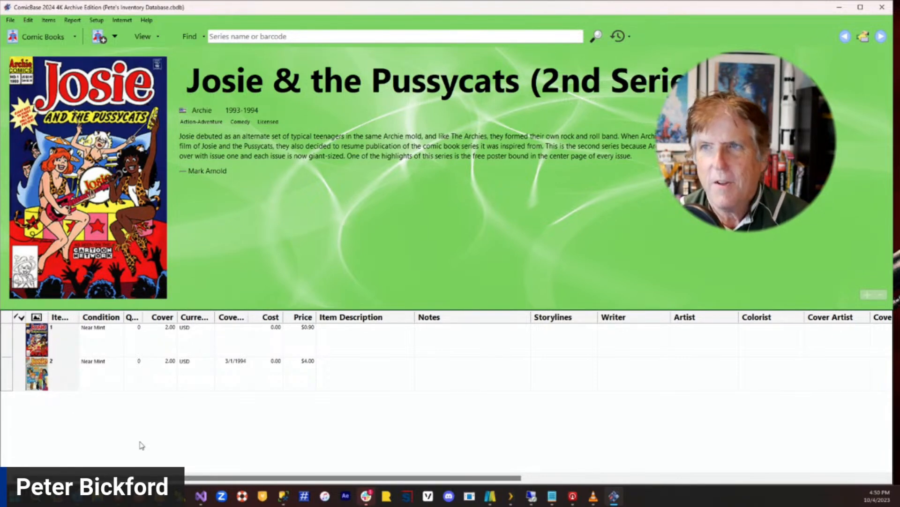
# - Select all issues of Josie & the Pussycats (2nd Series), and move on to the next series
pyautogui.click(7, 344)
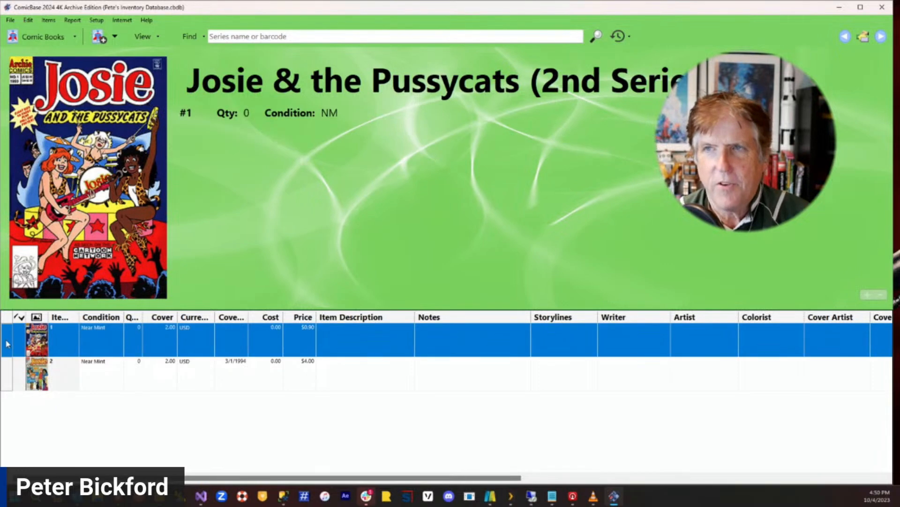
pyautogui.hotkey('ctrl', 'a')
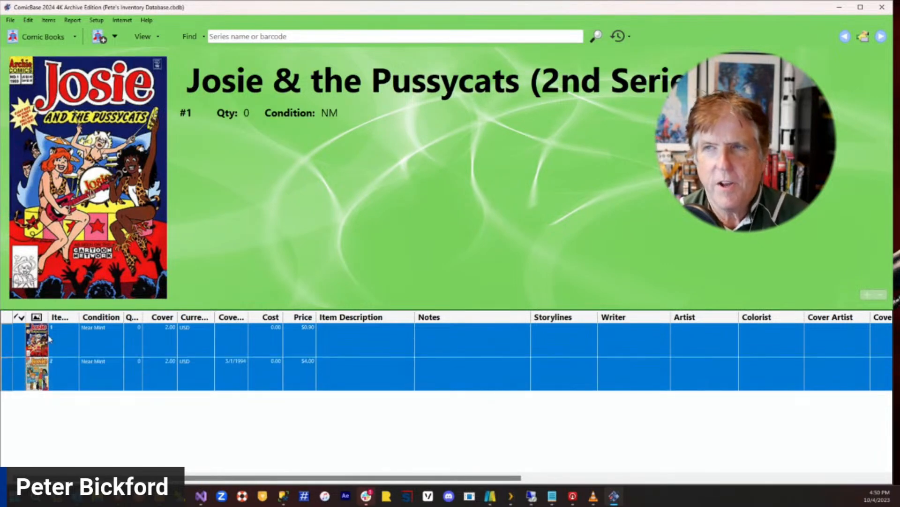
pyautogui.click(881, 37)
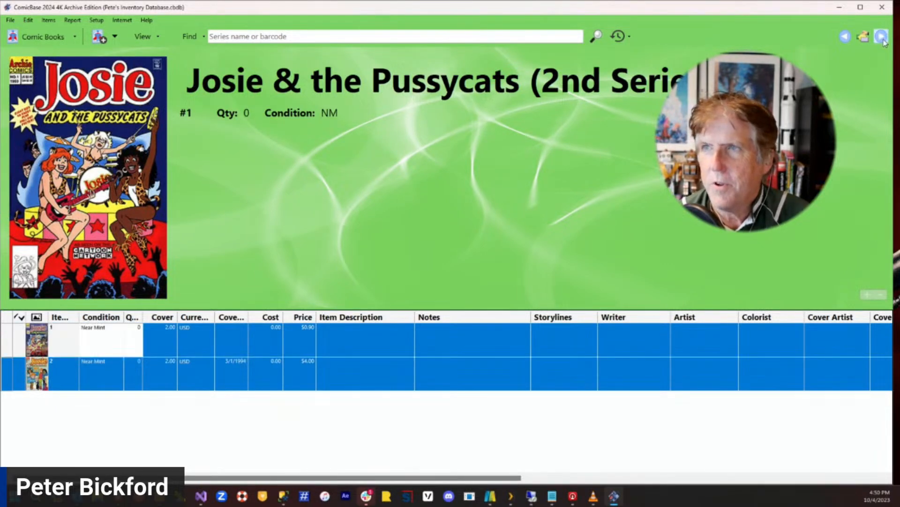
# - Find the Batman and Robin series, select its issue 1 and look through the issue list
pyautogui.click(323, 38)
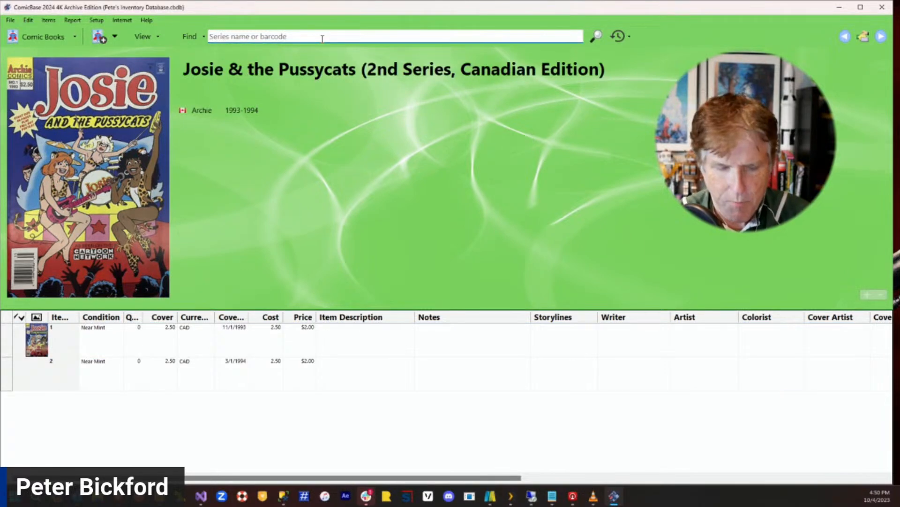
pyautogui.write('batman and rob')
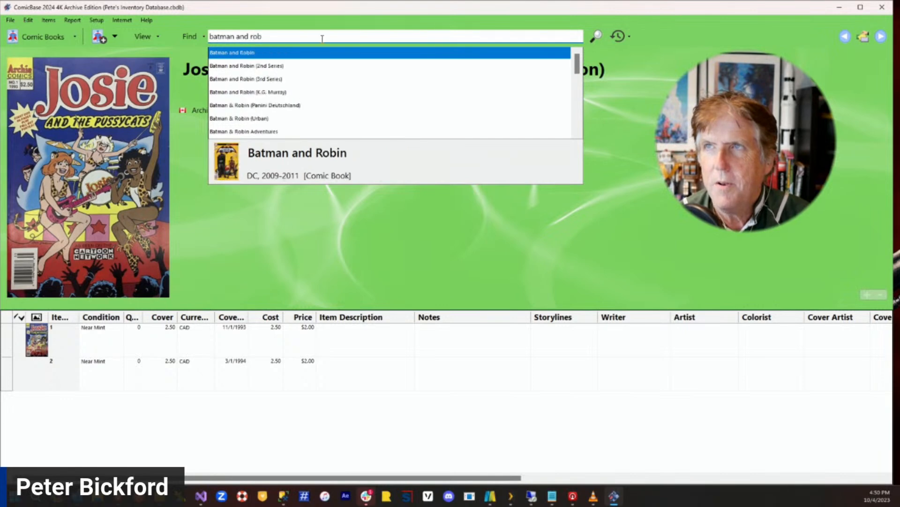
pyautogui.press('Return')
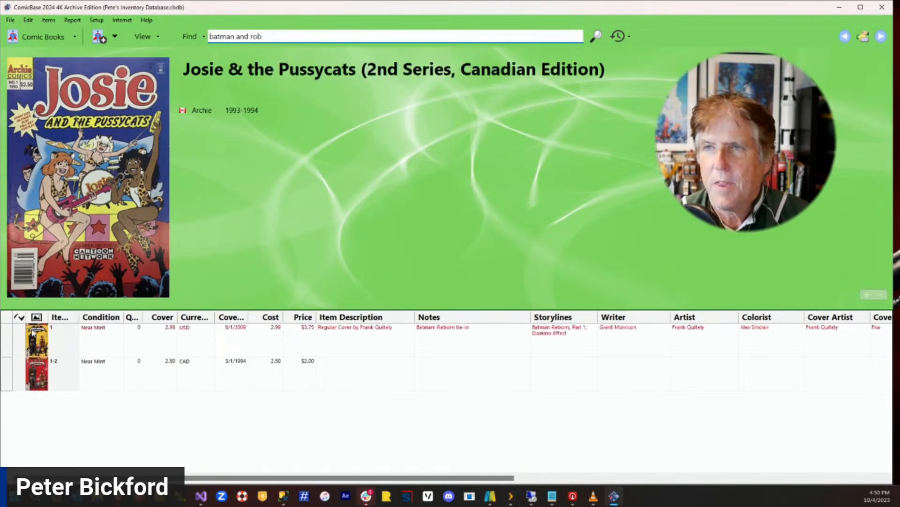
pyautogui.click(7, 338)
pyautogui.scroll(-5, 96, 365)
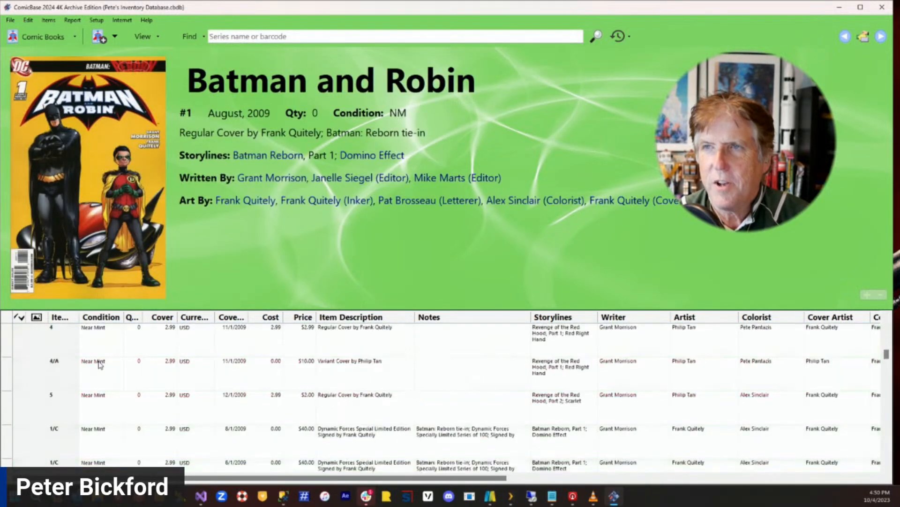
pyautogui.scroll(3, 96, 365)
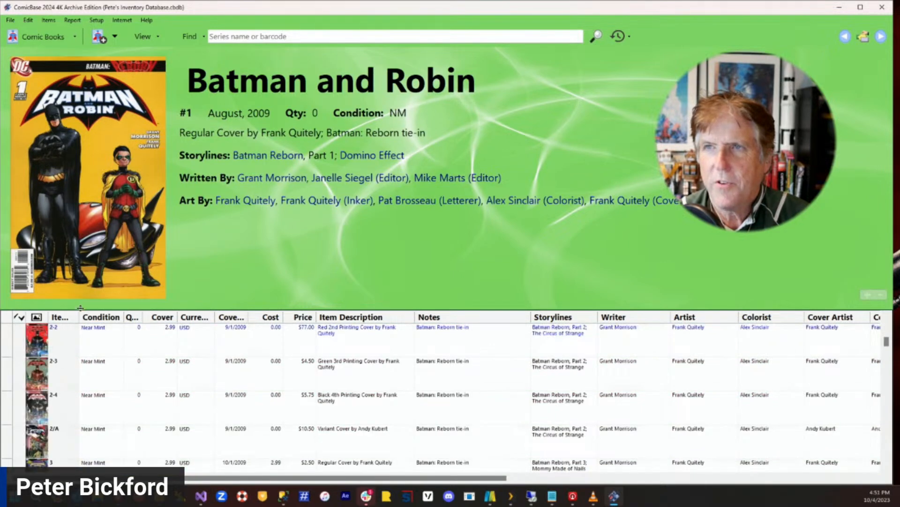
# - Shrink the series header area to enlarge the issue list, select all issues and reduce the selection to issue 2-2
pyautogui.moveTo(80, 310); pyautogui.dragTo(93, 175)
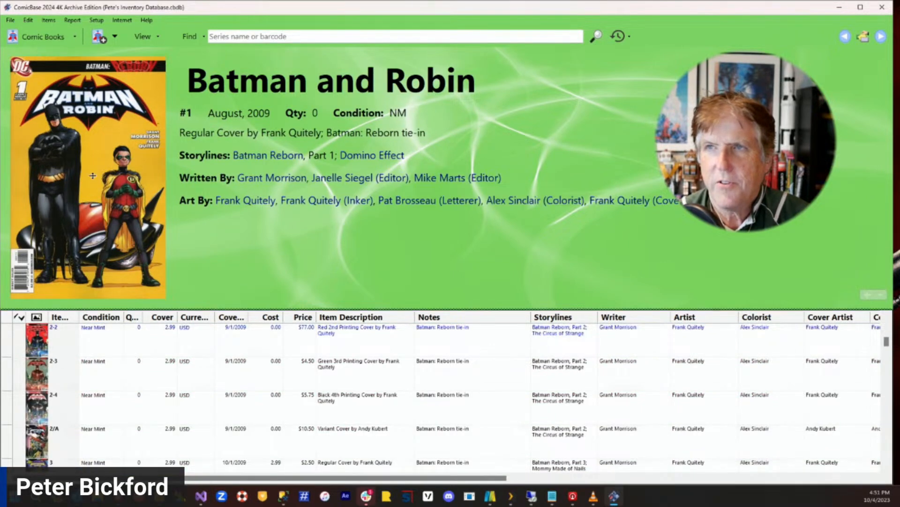
pyautogui.hotkey('ctrl', 'a')
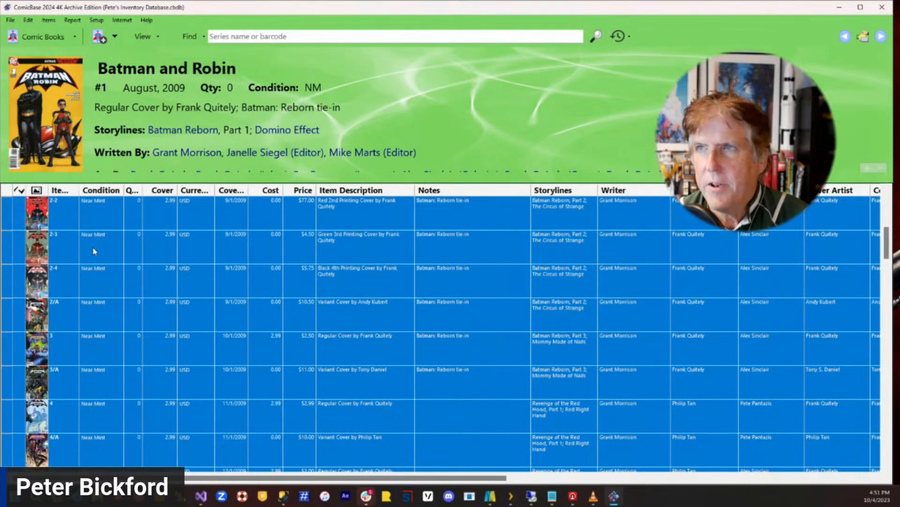
pyautogui.click(7, 213)
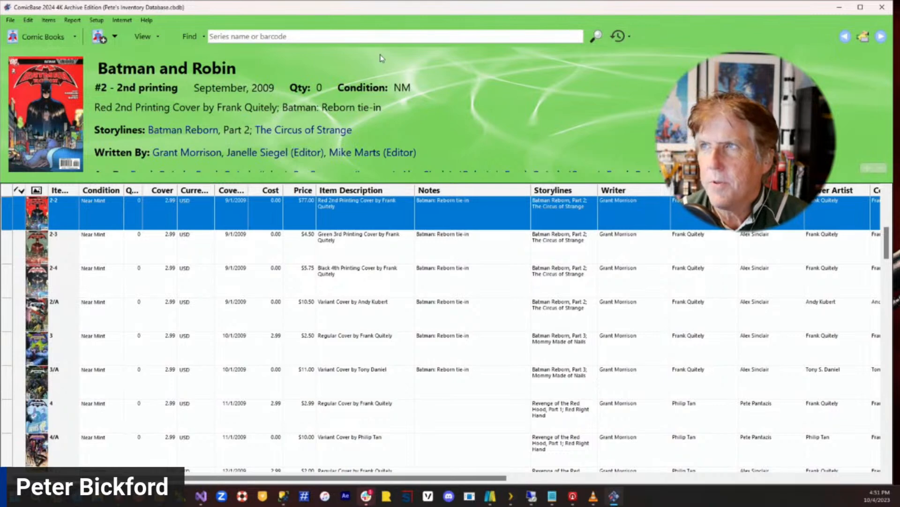
# - View the available search fields, open the advanced Find window and close it without searching
pyautogui.click(192, 38)
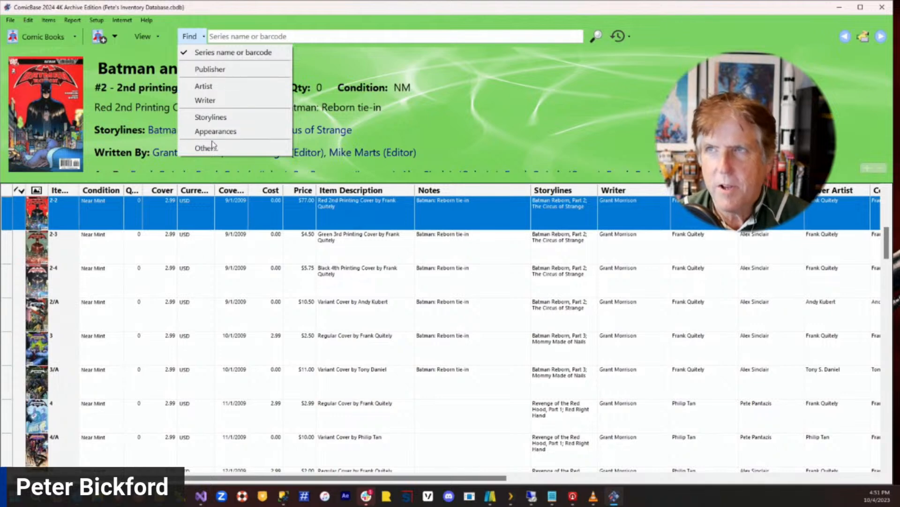
pyautogui.click(597, 37)
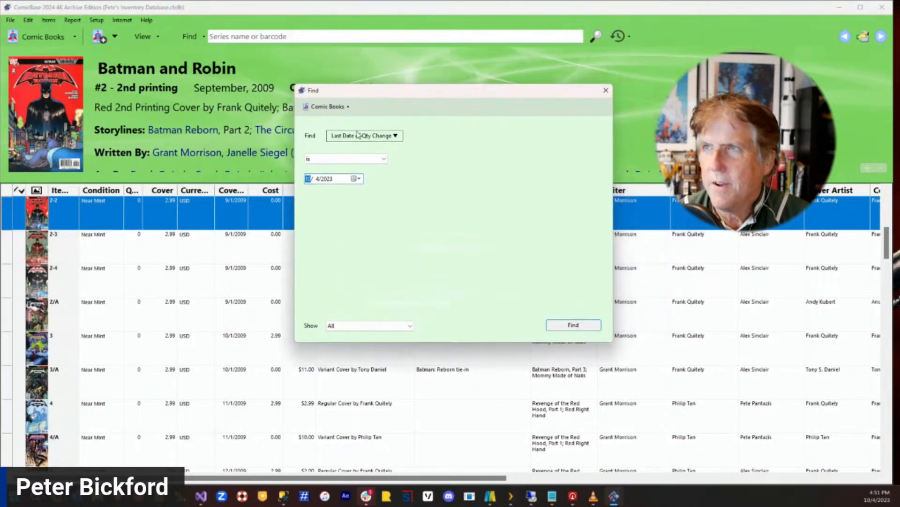
pyautogui.click(605, 90)
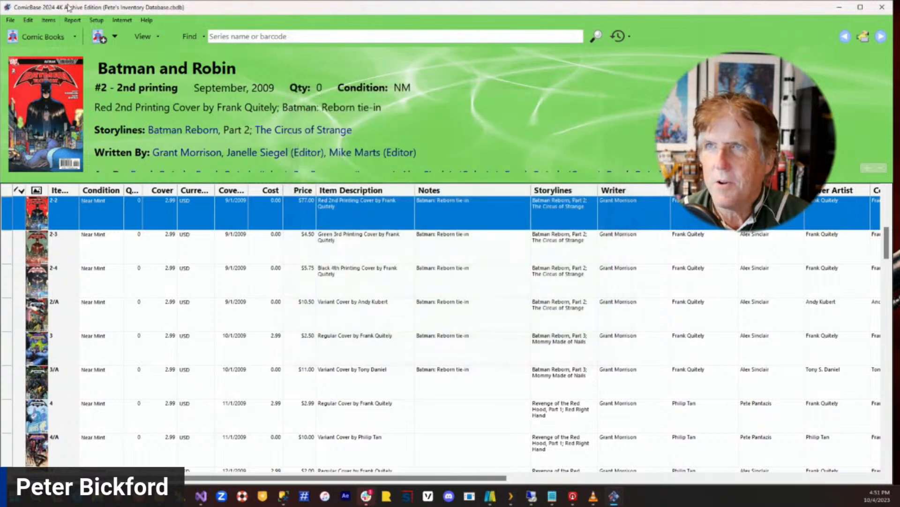
# - List the unowned comic books edited by Mike Marts, and view the Find window without running a search from it
pyautogui.click(49, 21)
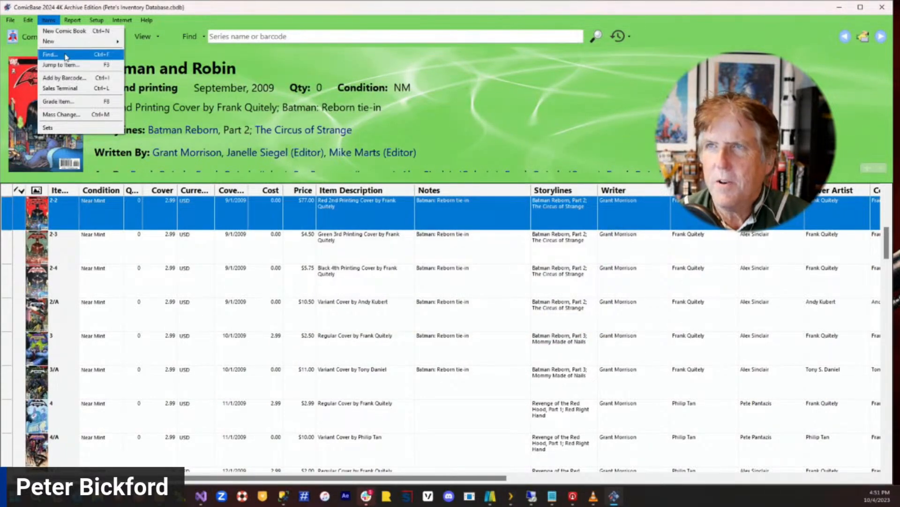
pyautogui.click(236, 12)
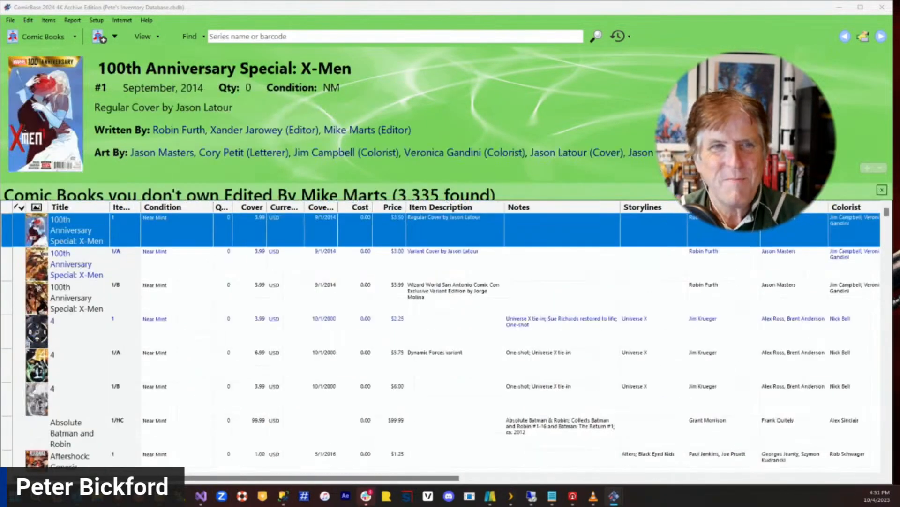
pyautogui.hotkey('ctrl', 'f')
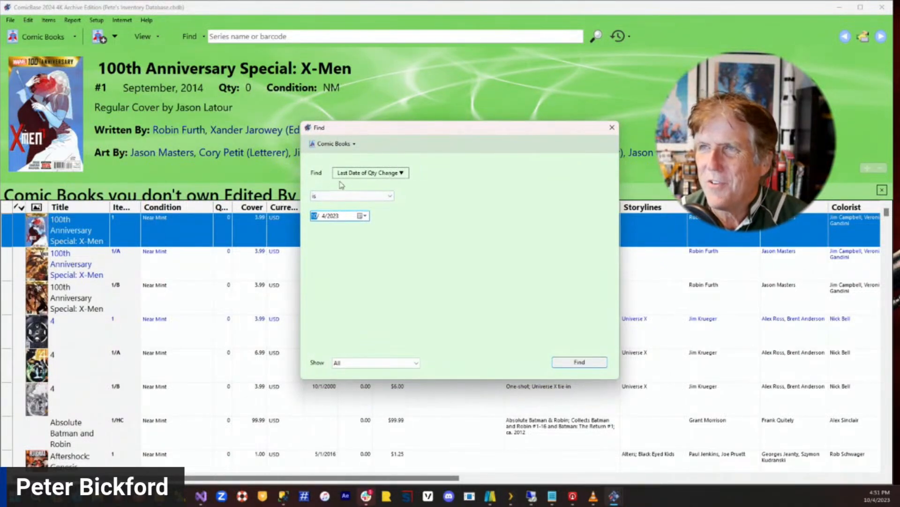
pyautogui.click(612, 127)
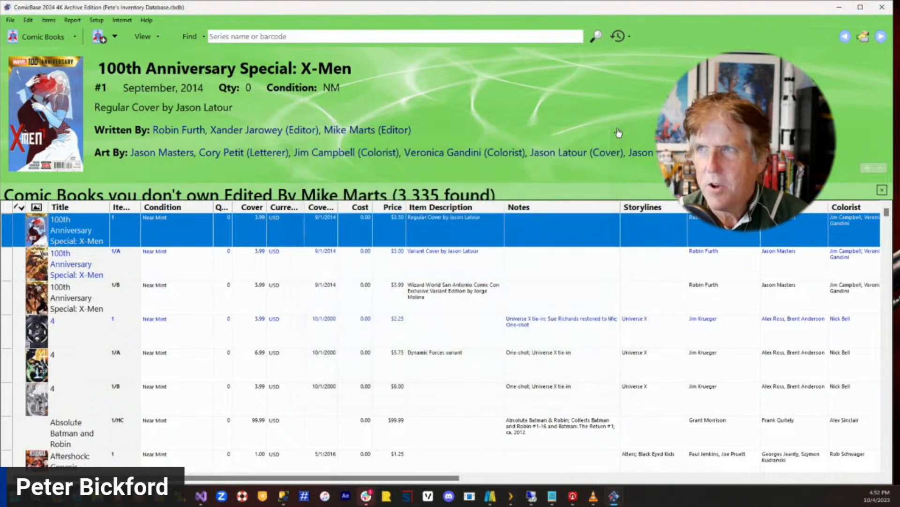
pyautogui.click(81, 21)
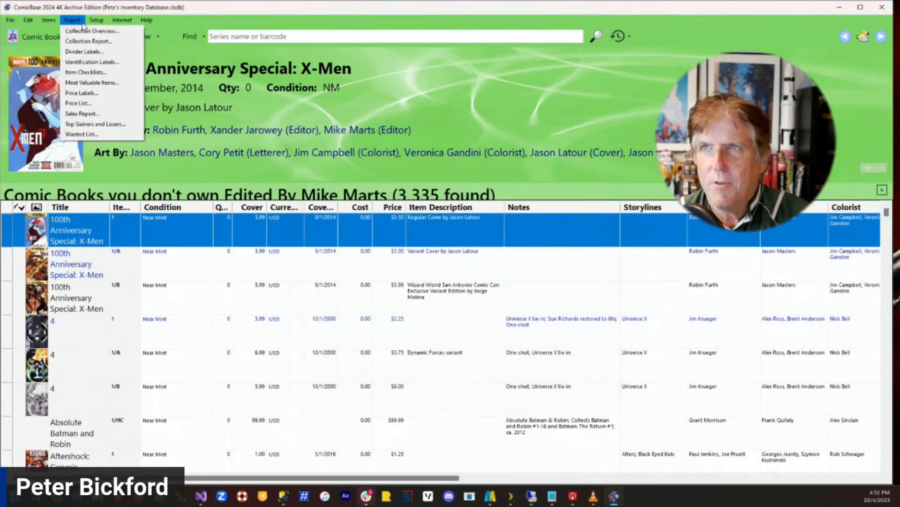
pyautogui.click(106, 10)
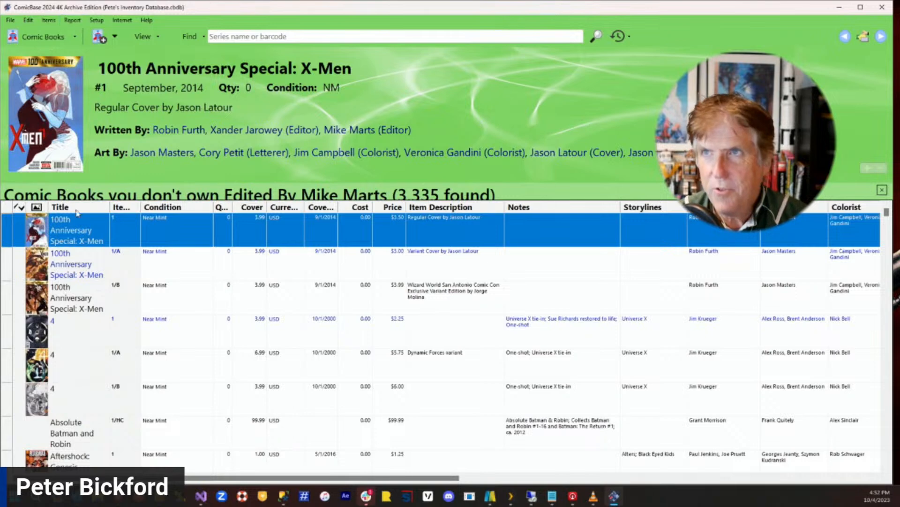
# - Select the five issues from 100th Anniversary Special: X-Men 1/A through 4 1/B and view the commands available for them
pyautogui.moveTo(4, 262); pyautogui.dragTo(4, 380)
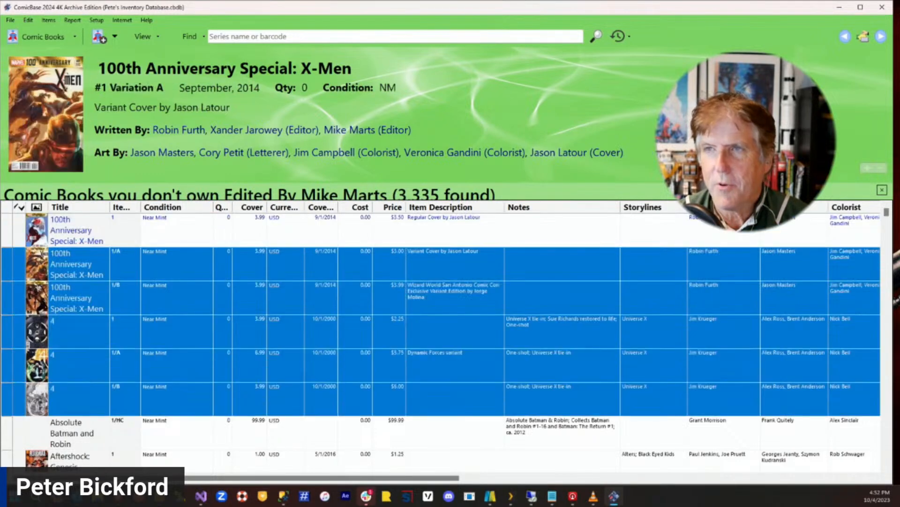
pyautogui.rightClick(6, 269)
pyautogui.moveTo(87, 460)
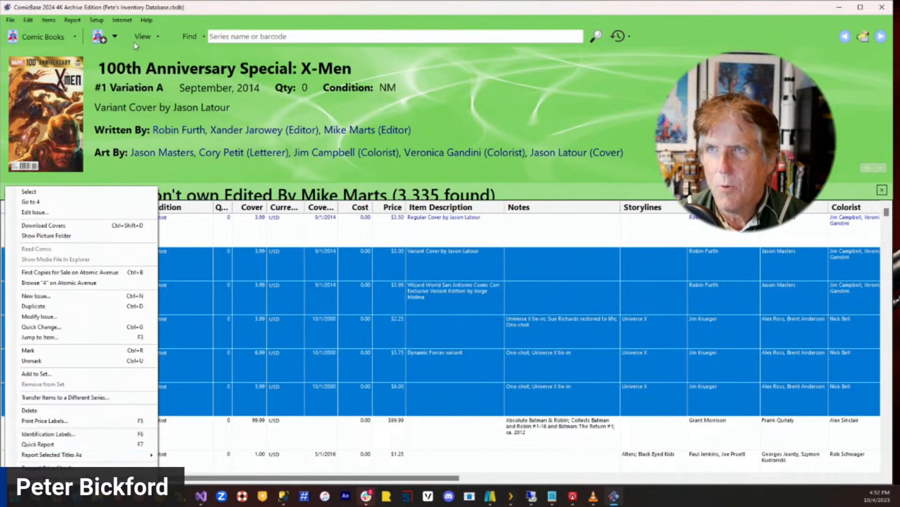
pyautogui.click(143, 4)
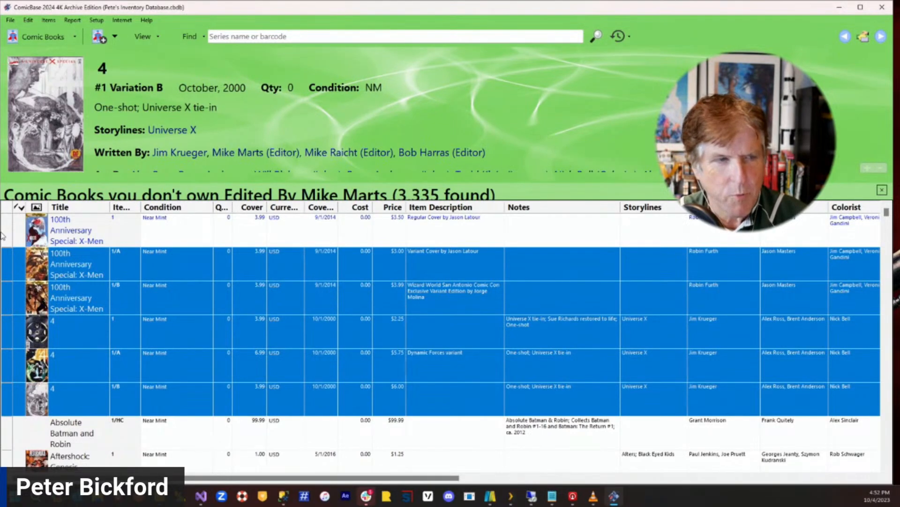
# - Select issue 1/A of 100th Anniversary Special: X-Men, view the issue entry window for Batman and Robin and close it without saving
pyautogui.click(9, 268)
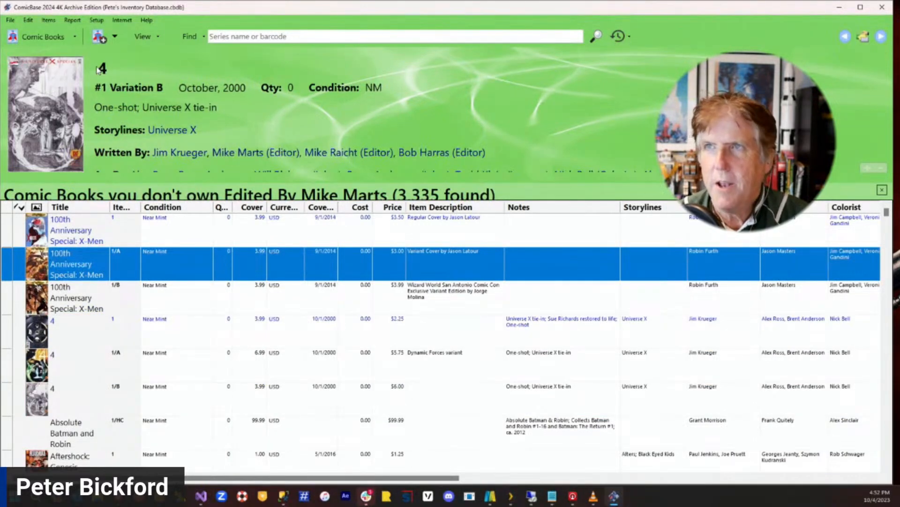
pyautogui.moveTo(0, 291); pyautogui.dragTo(491, 72)
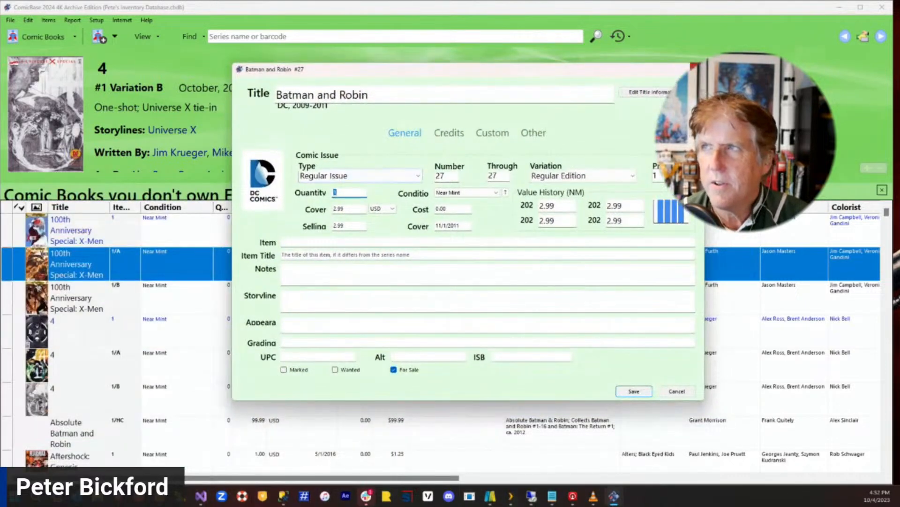
pyautogui.press('Escape')
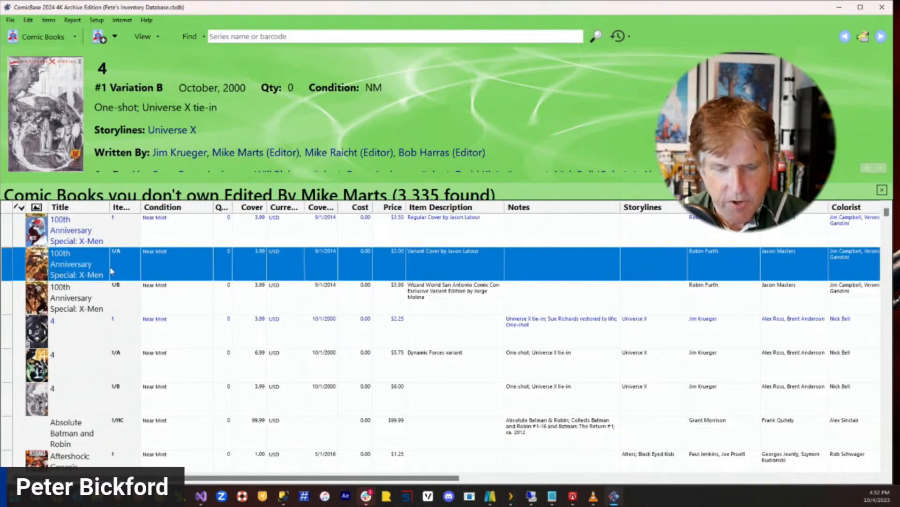
# - Open issue 1/A of 100th Anniversary Special: X-Men for editing and view its list of variations, keeping the current choice
pyautogui.doubleClick(100, 259)
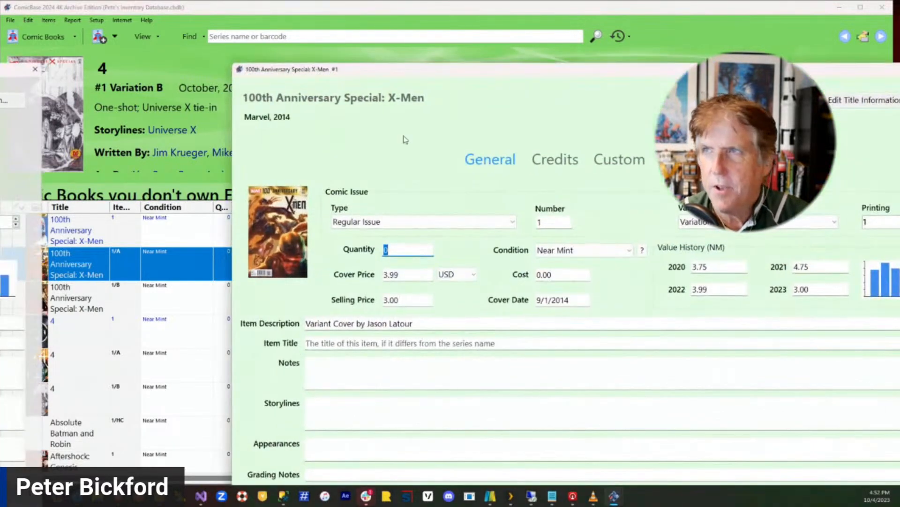
pyautogui.click(821, 221)
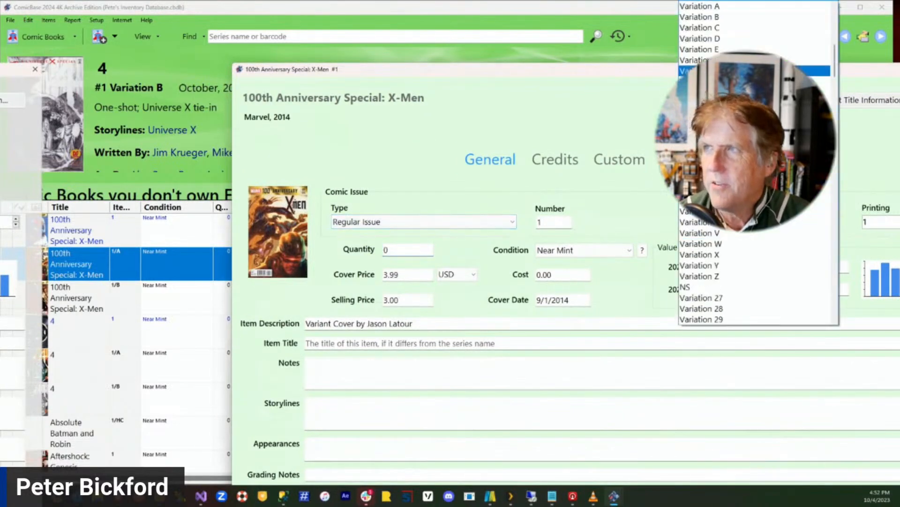
pyautogui.click(755, 71)
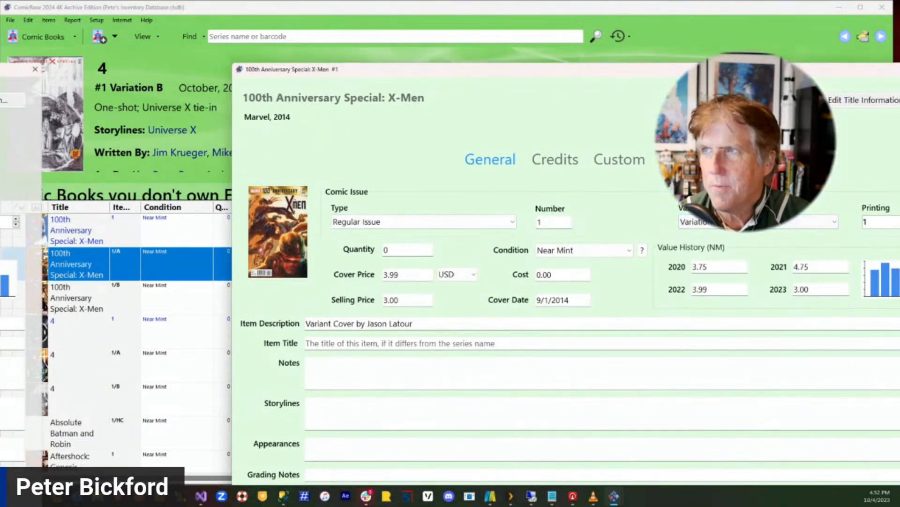
# - Close the issue entry window and the Mike Marts results list, and go to Batman and Robin (2nd Series)
pyautogui.moveTo(800, 70); pyautogui.dragTo(590, 68)
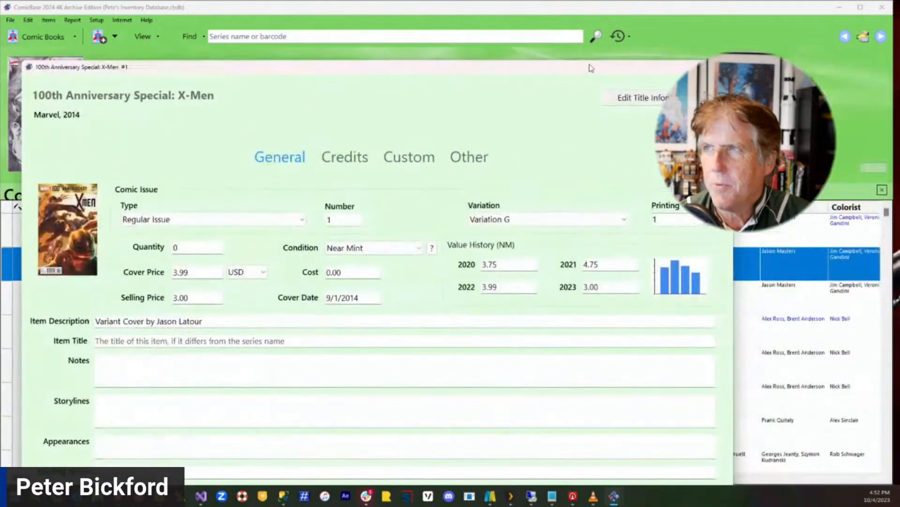
pyautogui.click(723, 67)
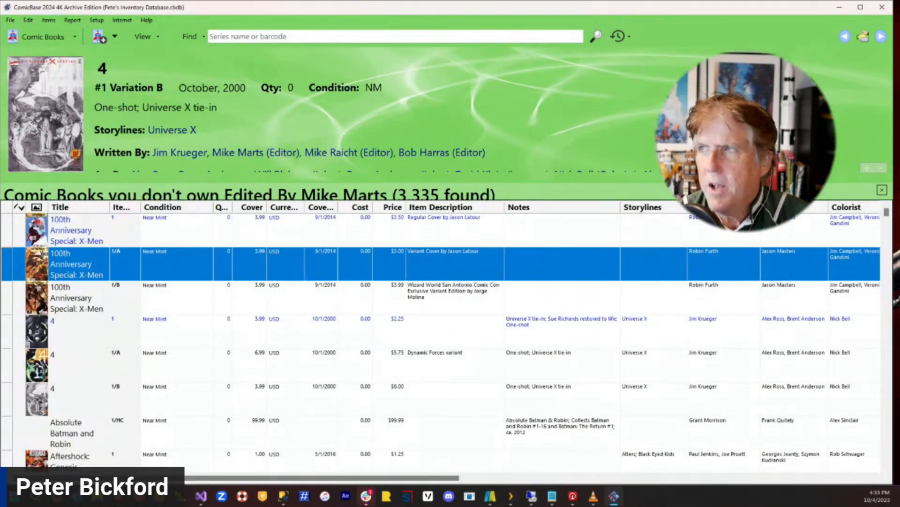
pyautogui.click(882, 189)
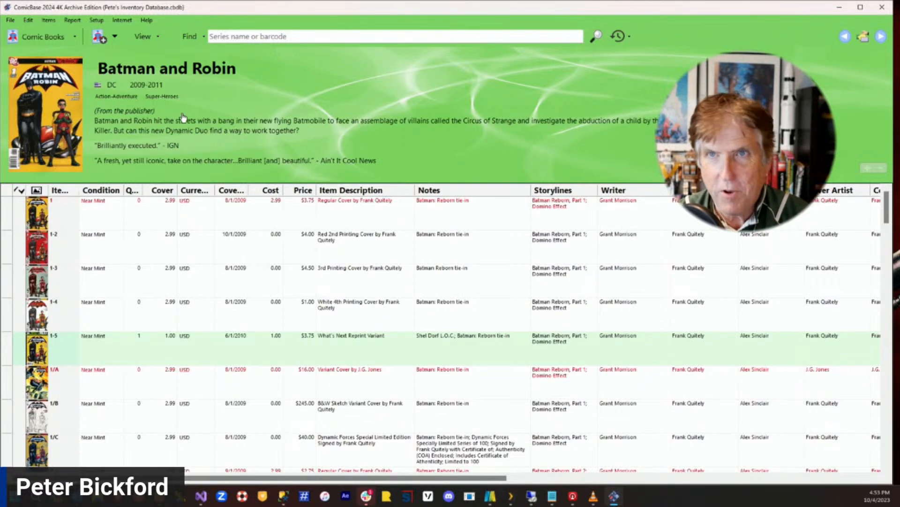
pyautogui.click(881, 36)
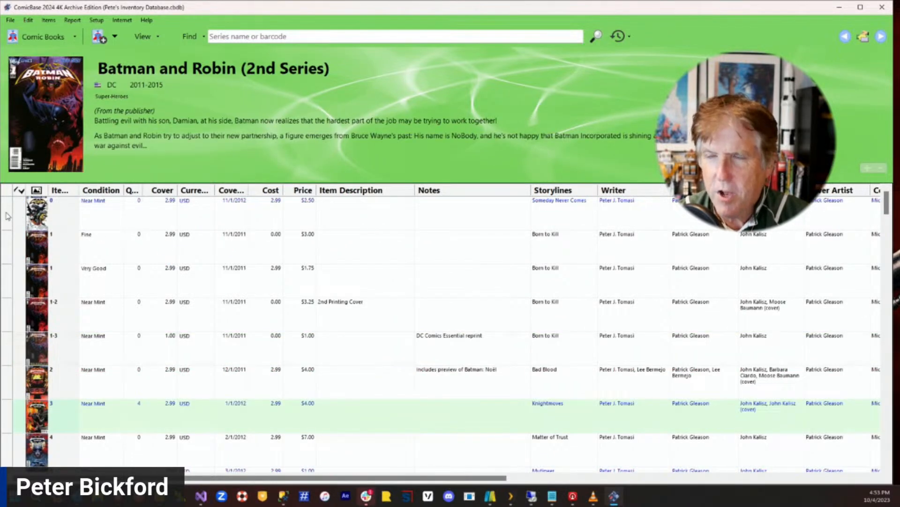
# - Raise the quantity of the first six issues, 0 through 2, to 1, return it to 0, and clear the selection
pyautogui.moveTo(7, 215); pyautogui.dragTo(7, 383)
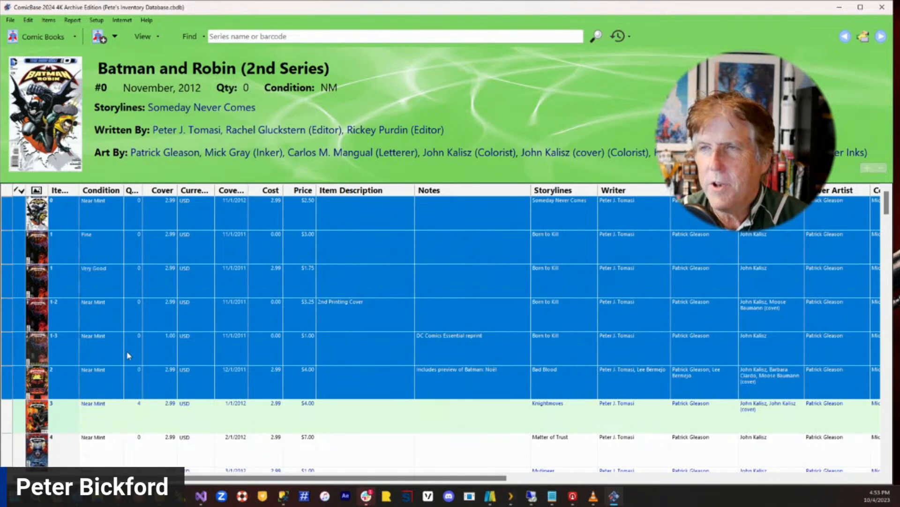
pyautogui.press('+')
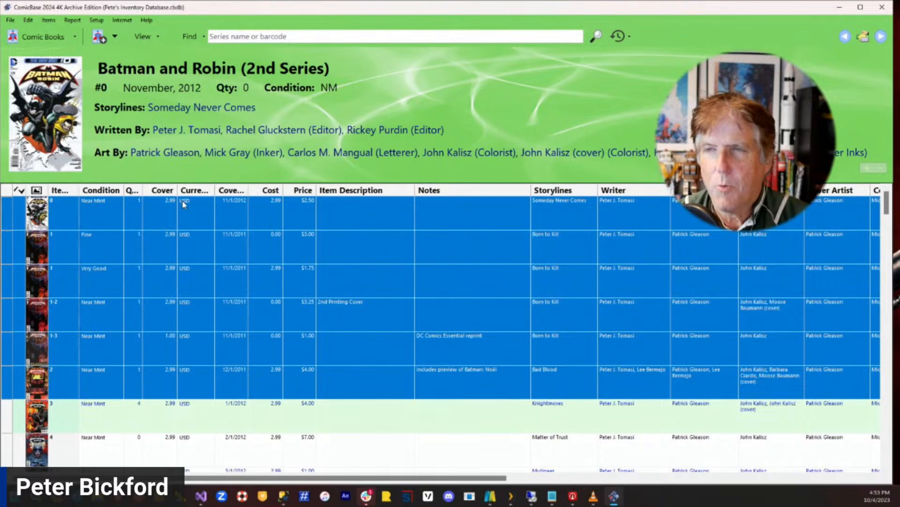
pyautogui.press('+')
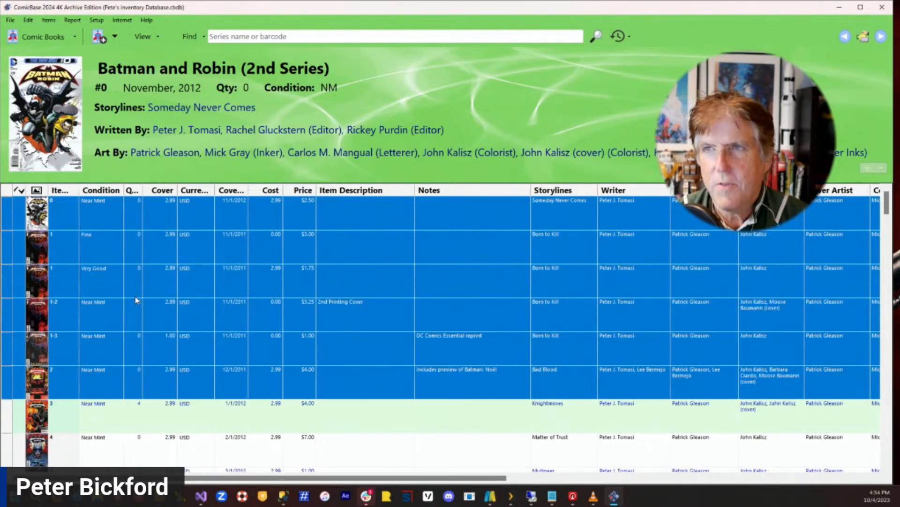
pyautogui.click(171, 279)
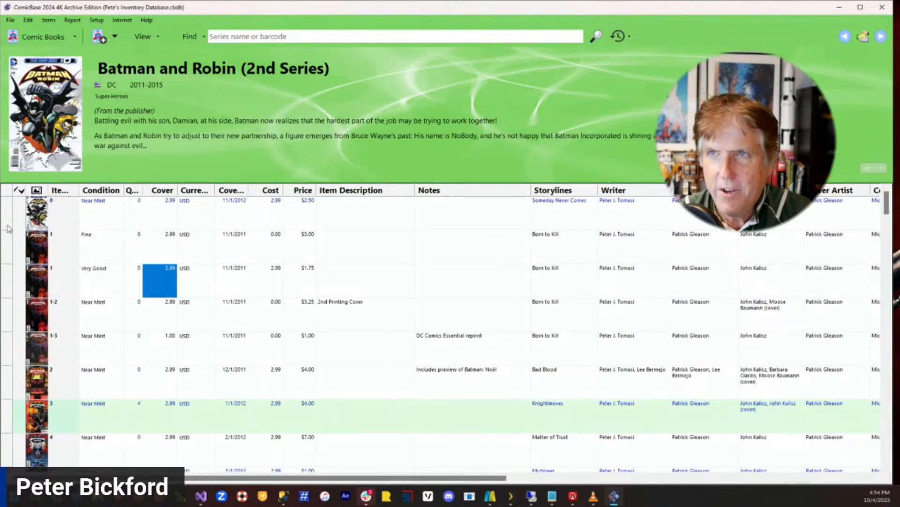
# - Select issue 0, the Very Good copy of issue 1, and issues 1-3, 2 and 3, set their quantities to 1, and deselect issue 0
pyautogui.keyDown('ctrl'); pyautogui.click(8, 220); pyautogui.keyUp('ctrl')
pyautogui.keyDown('ctrl'); pyautogui.click(8, 281); pyautogui.keyUp('ctrl')
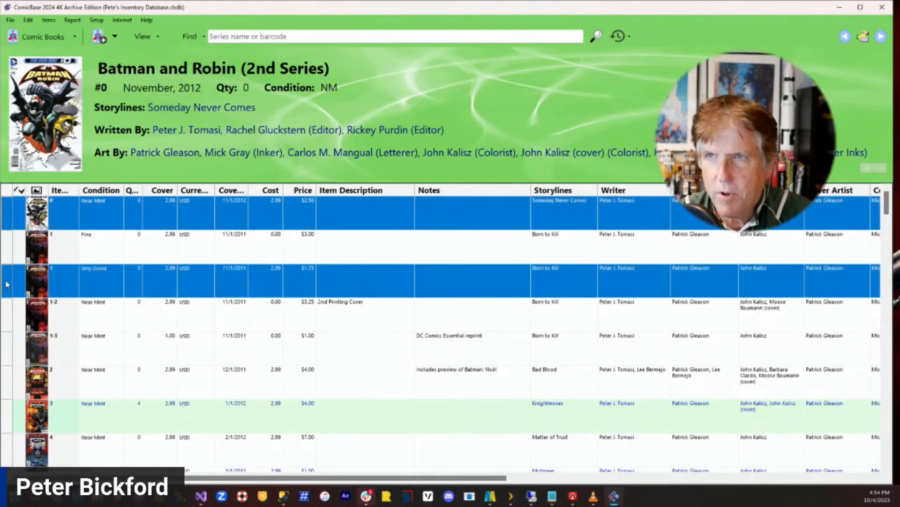
pyautogui.keyDown('ctrl'); pyautogui.click(4, 415); pyautogui.keyUp('ctrl')
pyautogui.keyDown('ctrl'); pyautogui.click(10, 390); pyautogui.keyUp('ctrl')
pyautogui.keyDown('ctrl'); pyautogui.click(6, 362); pyautogui.keyUp('ctrl')
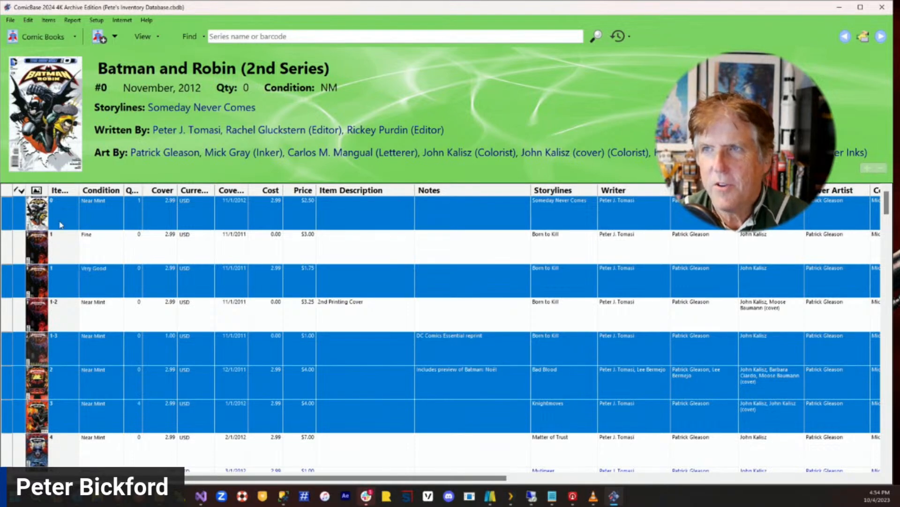
pyautogui.keyDown('ctrl'); pyautogui.click(6, 221); pyautogui.keyUp('ctrl')
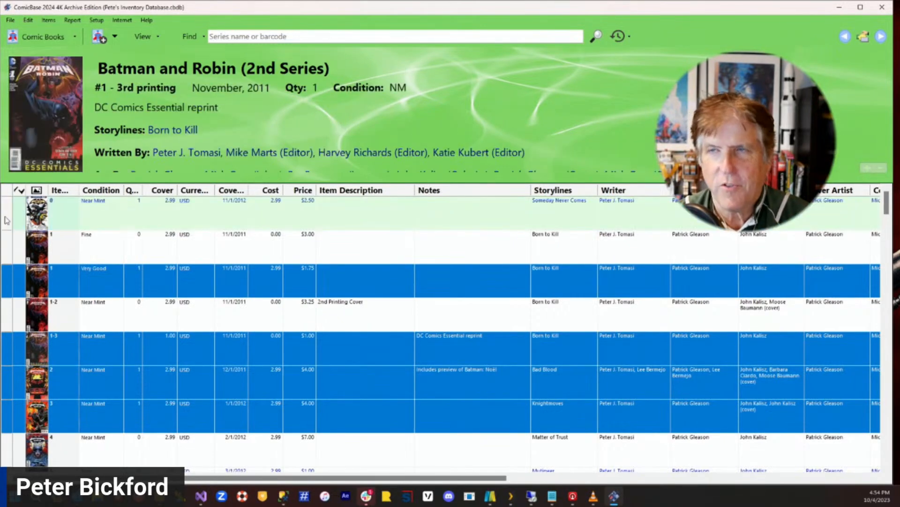
# - View the list of series in stock, close it without choosing a title, and go to Batman and Robin (3rd Series)
pyautogui.click(8, 254)
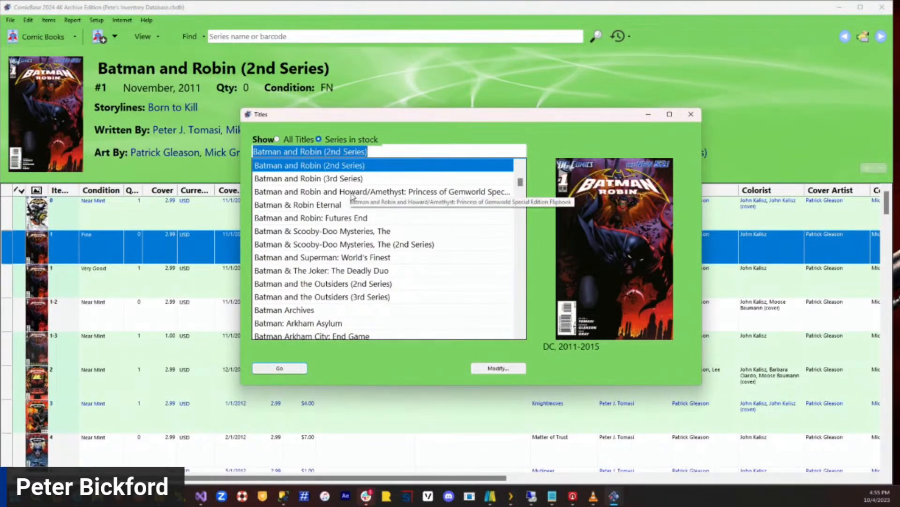
pyautogui.click(691, 115)
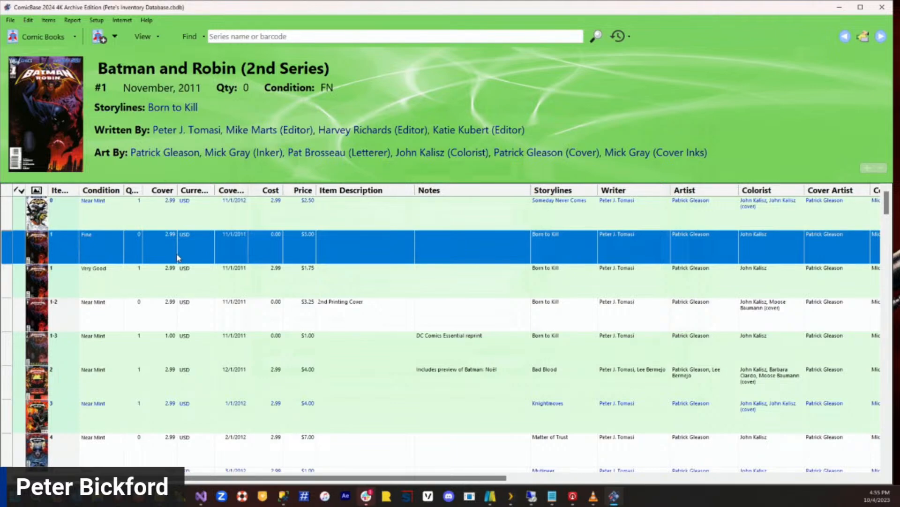
pyautogui.click(882, 37)
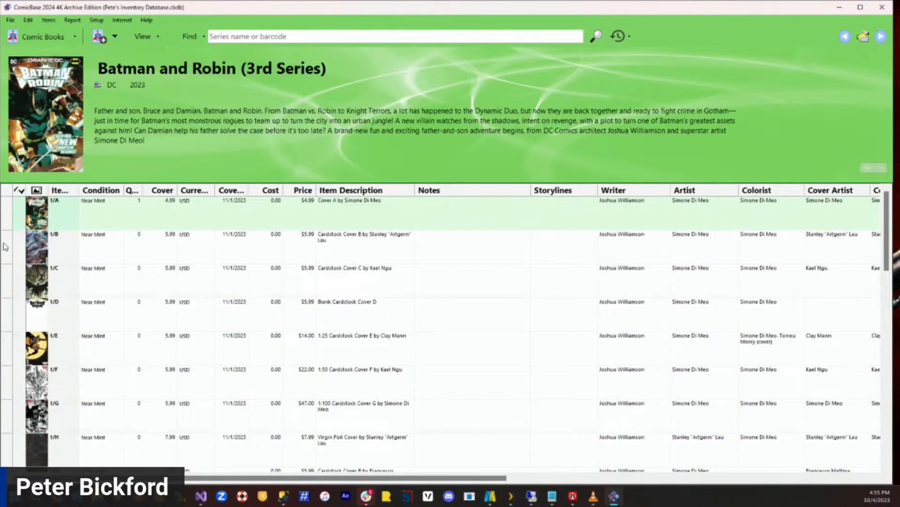
# - Select every issue of Batman and Robin (3rd Series), and reduce the selection to issue 1/G alone
pyautogui.hotkey('ctrl', 'a')
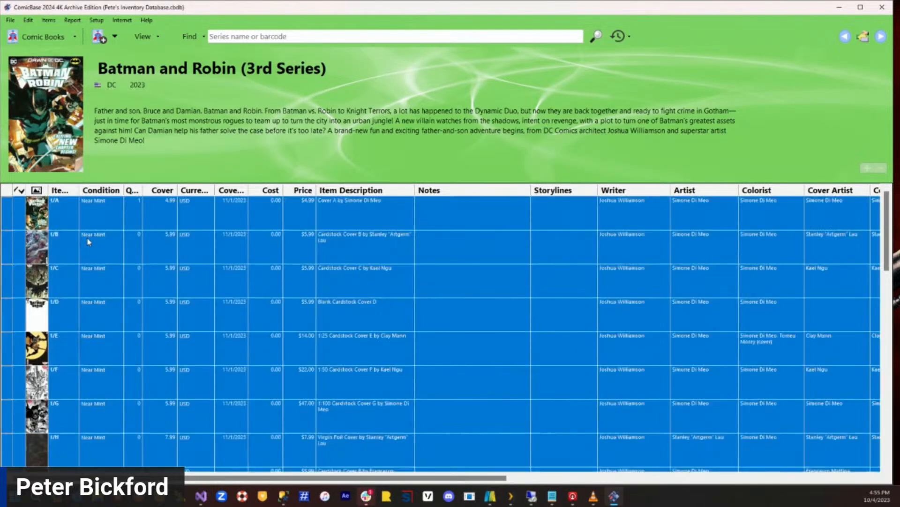
pyautogui.click(9, 221)
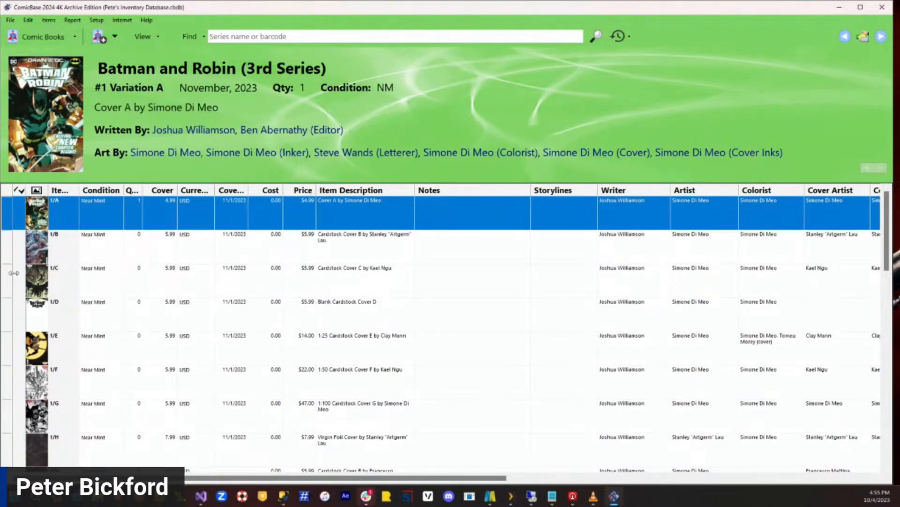
pyautogui.moveTo(9, 258); pyautogui.dragTo(6, 216)
pyautogui.click(4, 216)
pyautogui.click(7, 419)
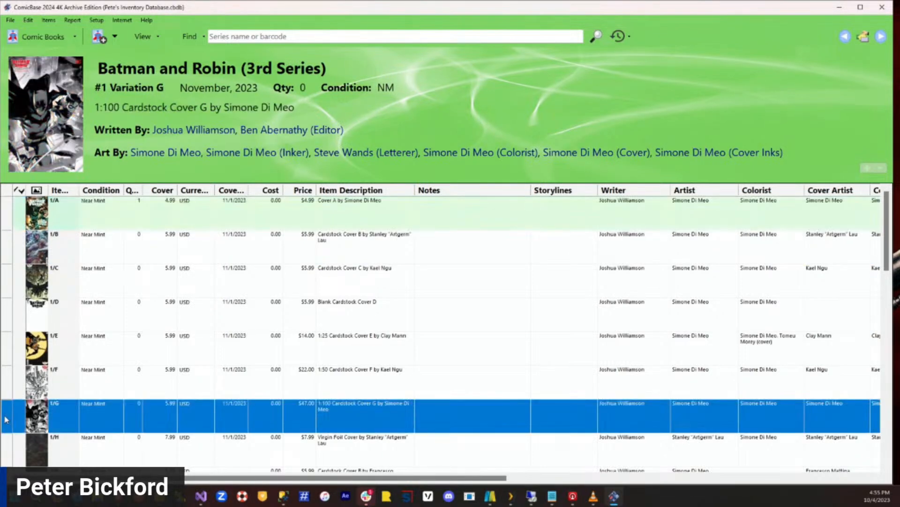
# - Extend the selection to issues 1/A through 1/G, and exclude 1/B and 1/D from it
pyautogui.keyDown('ctrl'); pyautogui.click(5, 214); pyautogui.keyUp('ctrl')
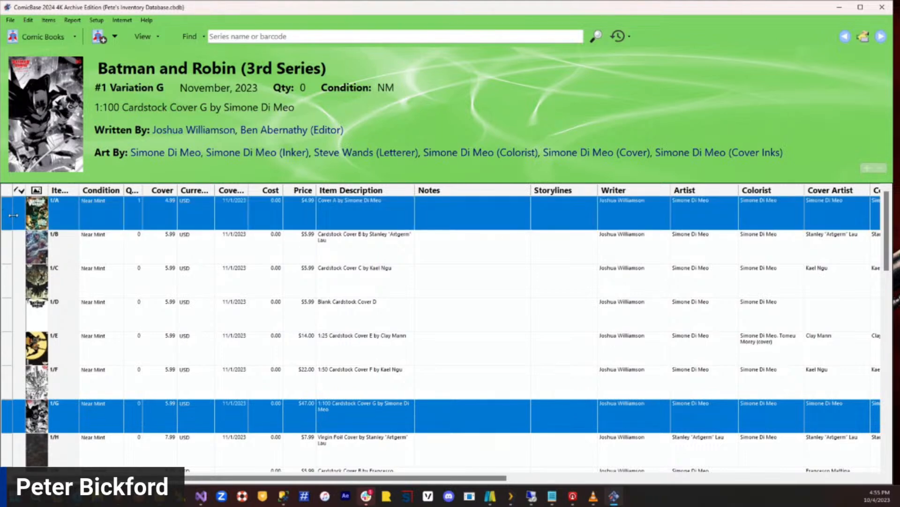
pyautogui.keyDown('ctrl'); pyautogui.click(7, 249); pyautogui.keyUp('ctrl')
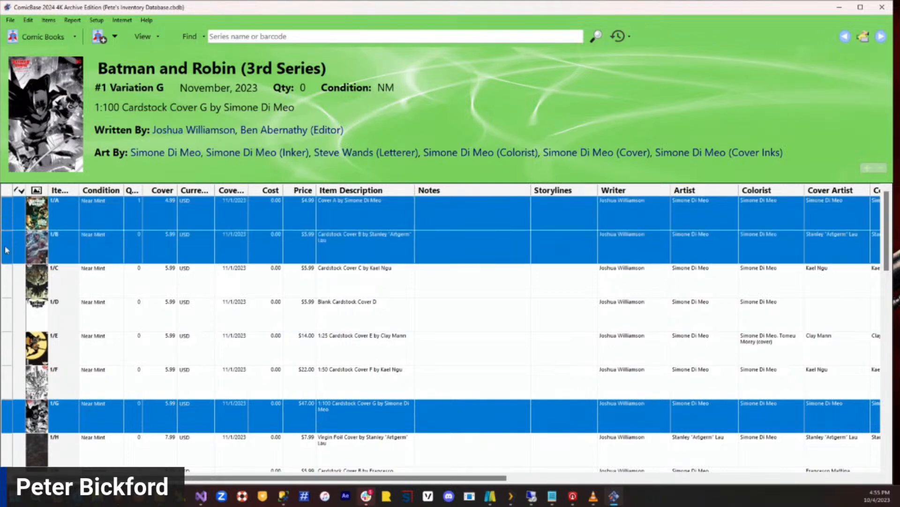
pyautogui.moveTo(7, 250); pyautogui.dragTo(7, 382)
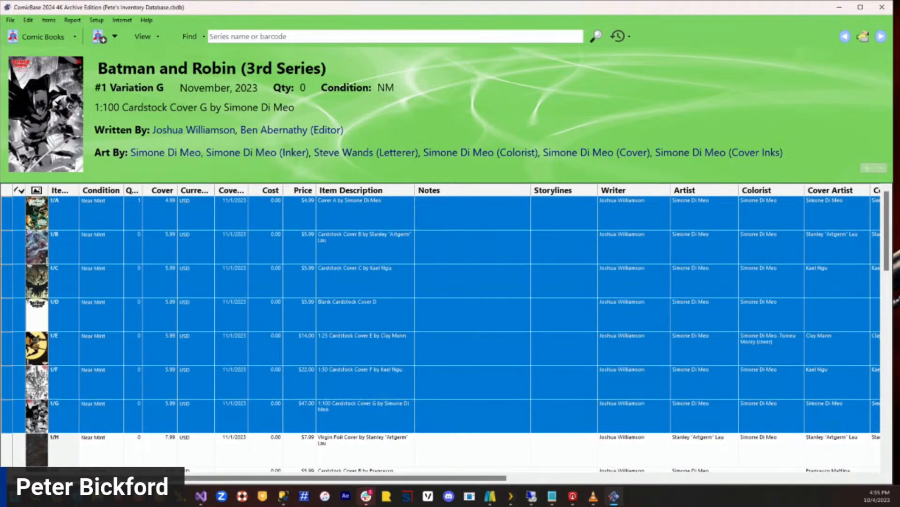
pyautogui.keyDown('ctrl'); pyautogui.click(7, 319); pyautogui.keyUp('ctrl')
pyautogui.keyDown('ctrl'); pyautogui.click(7, 245); pyautogui.keyUp('ctrl')
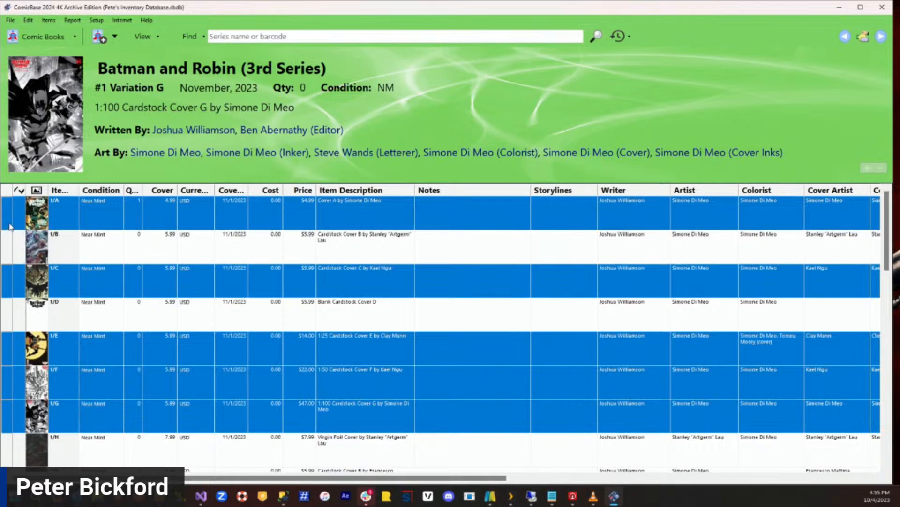
# - Add issues 2/G, 2/E and 2/C to the selection, remove 1/C from it, and clear the whole selection
pyautogui.scroll(-3, 110, 317)
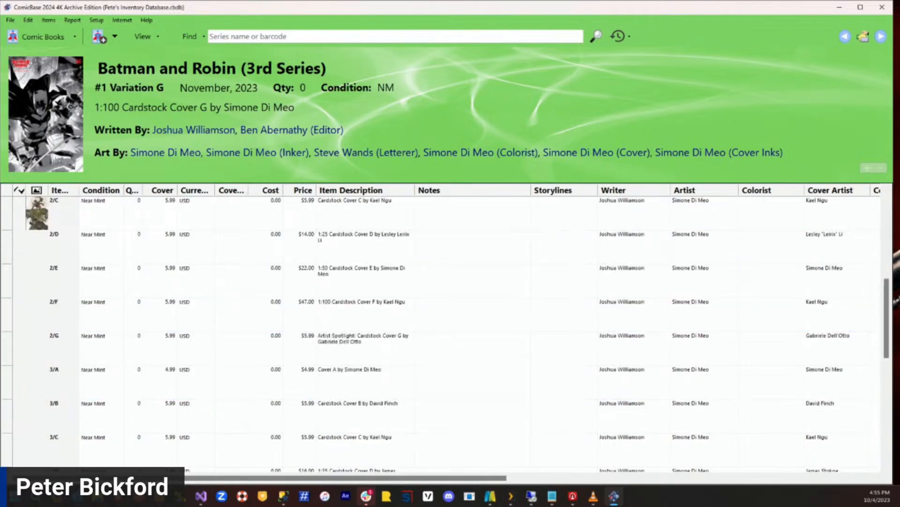
pyautogui.keyDown('ctrl'); pyautogui.click(4, 356); pyautogui.keyUp('ctrl')
pyautogui.keyDown('ctrl'); pyautogui.click(7, 282); pyautogui.keyUp('ctrl')
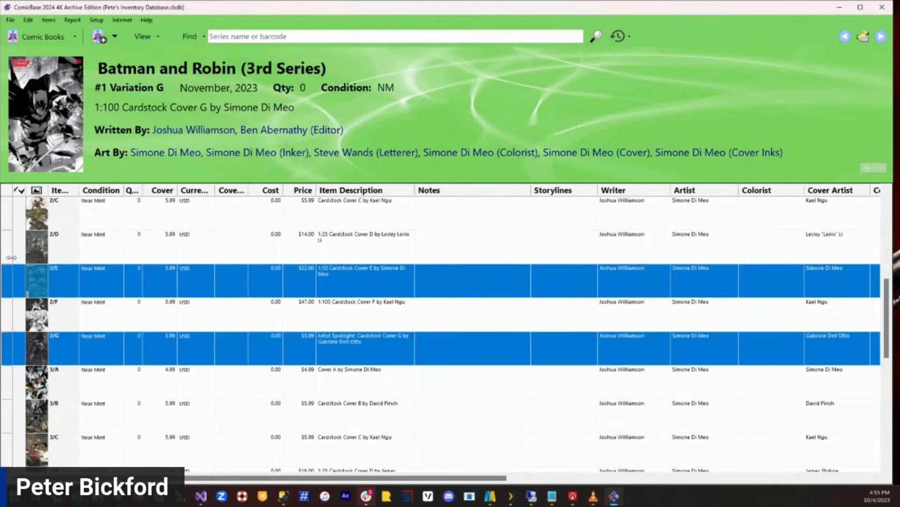
pyautogui.keyDown('ctrl'); pyautogui.click(9, 227); pyautogui.keyUp('ctrl')
pyautogui.scroll(3, 96, 328)
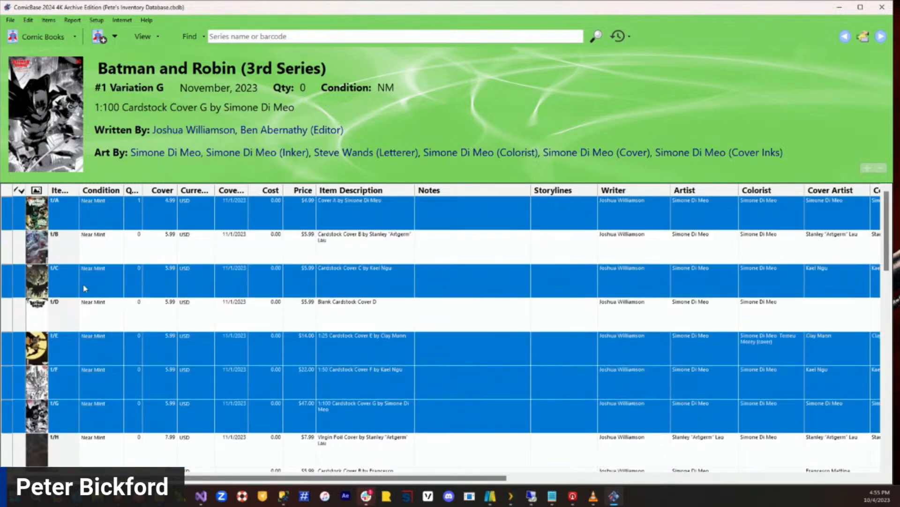
pyautogui.keyDown('ctrl'); pyautogui.click(6, 283); pyautogui.keyUp('ctrl')
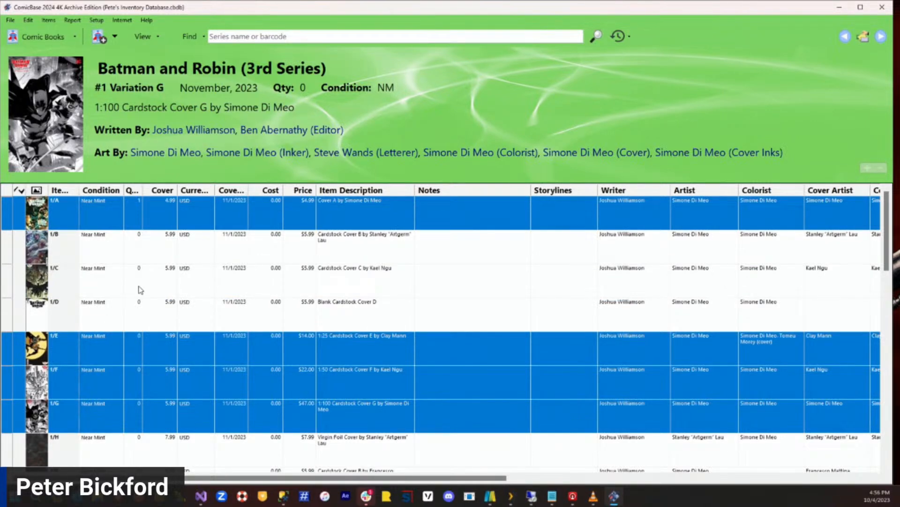
pyautogui.click(165, 283)
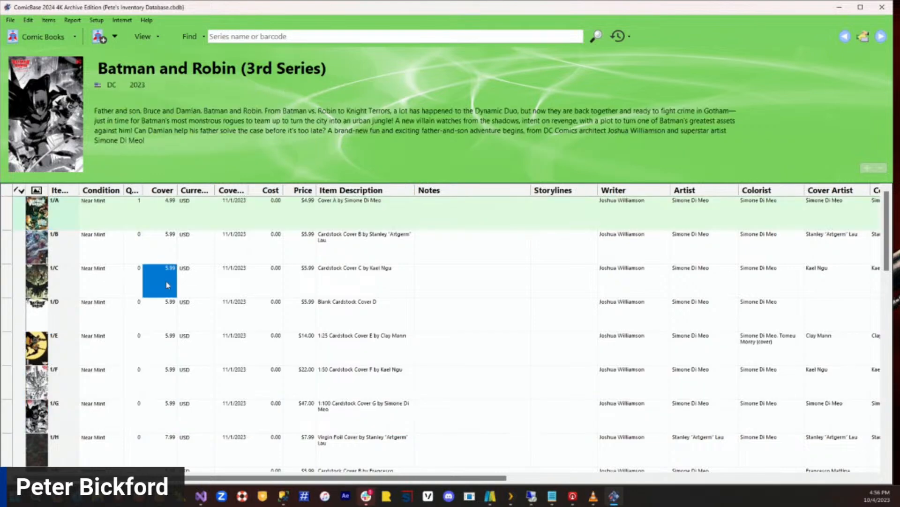
pyautogui.click(4, 282)
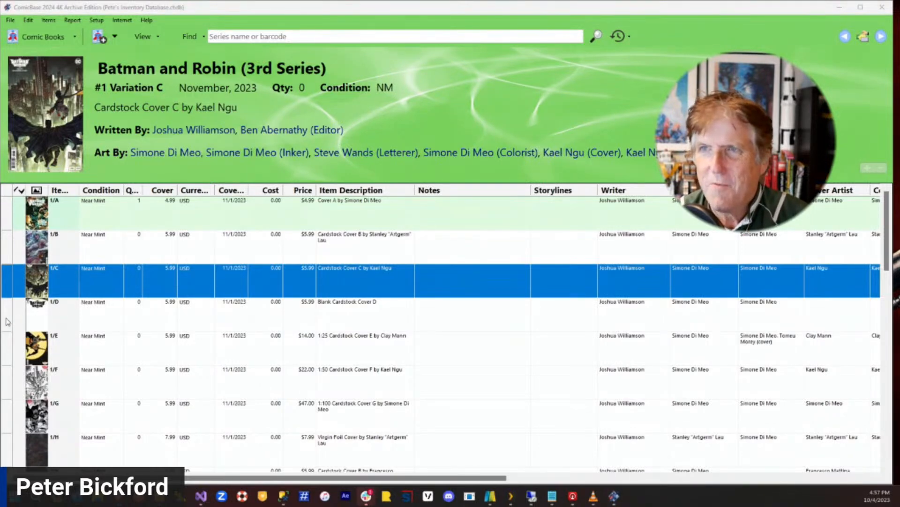
pyautogui.click(16, 319)
pyautogui.click(178, 291)
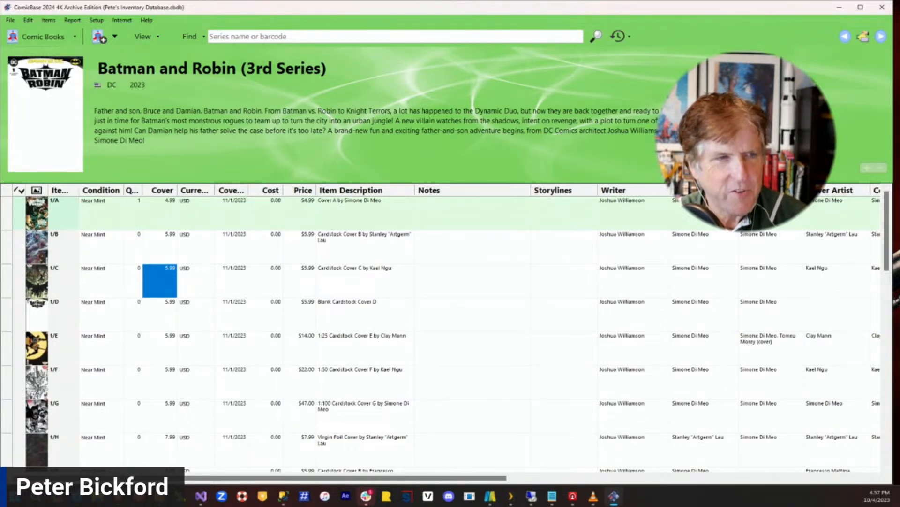
pyautogui.hotkey('alt', 'Tab')
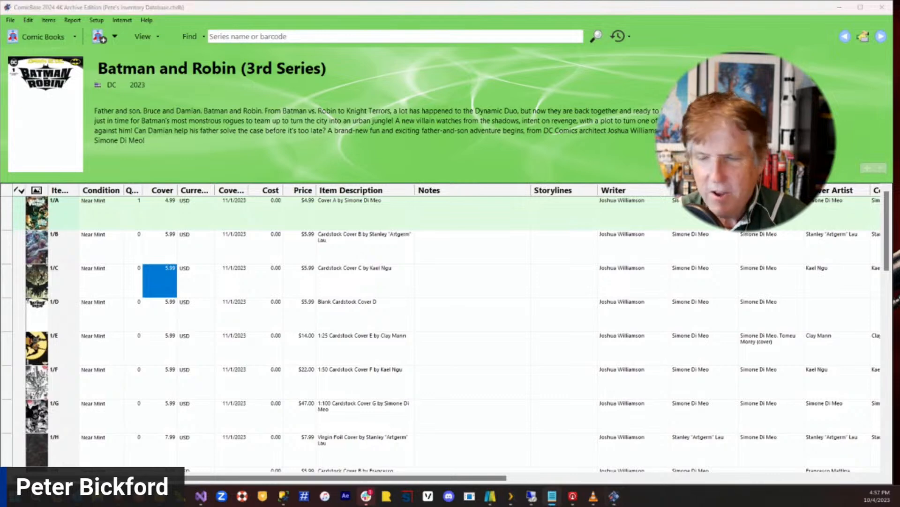